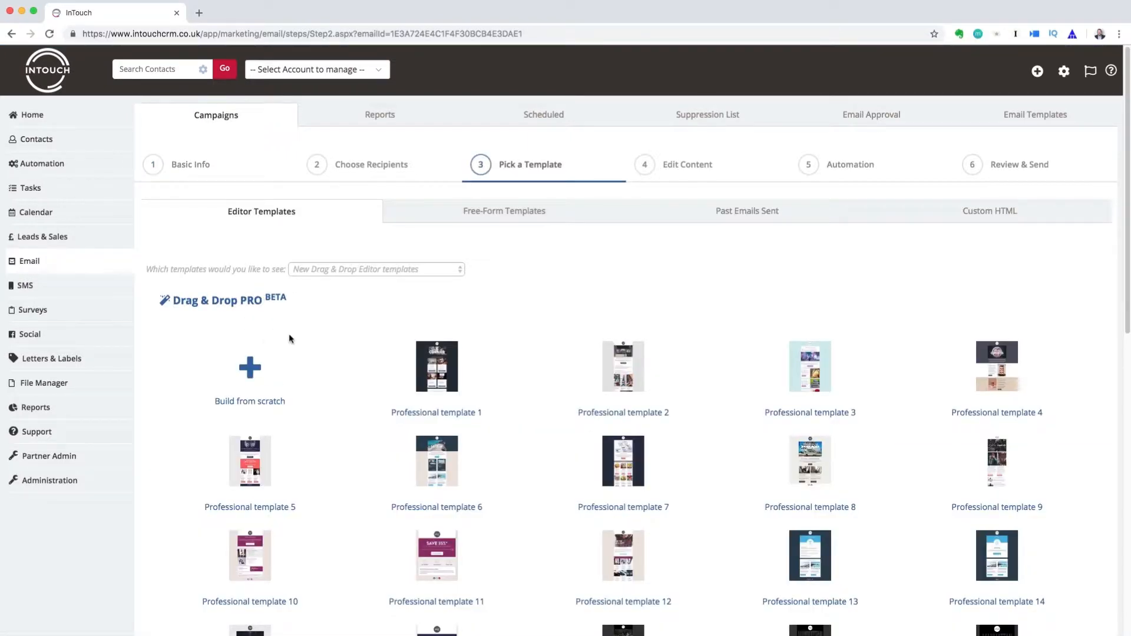
Scroll the Editor Templates and choose 'Build from scratch' under Drag & Drop PRO
scroll(315, 355, down, 3)
scroll(316, 359, down, 2)
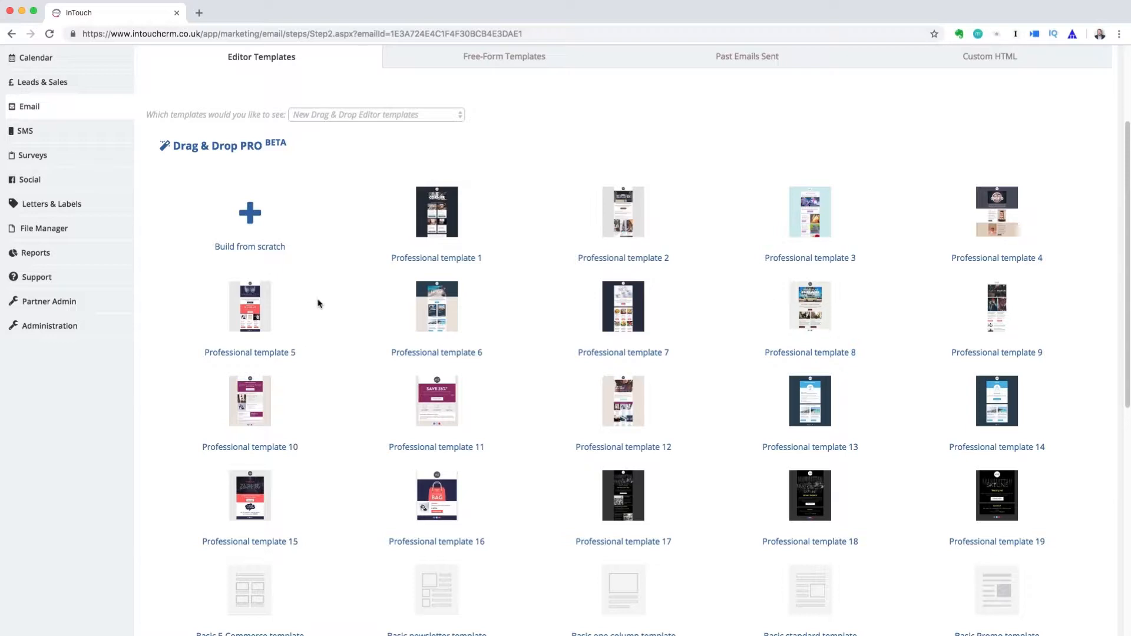
click(244, 218)
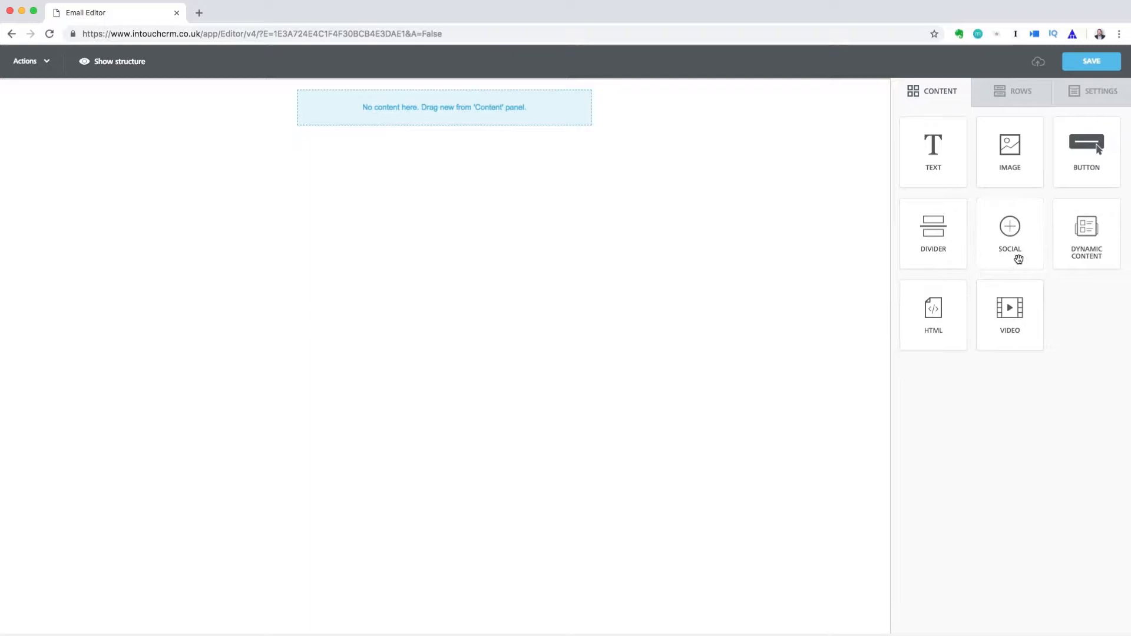
Look over the Rows and Settings tabs, then drop an Image block onto the empty email
click(1016, 103)
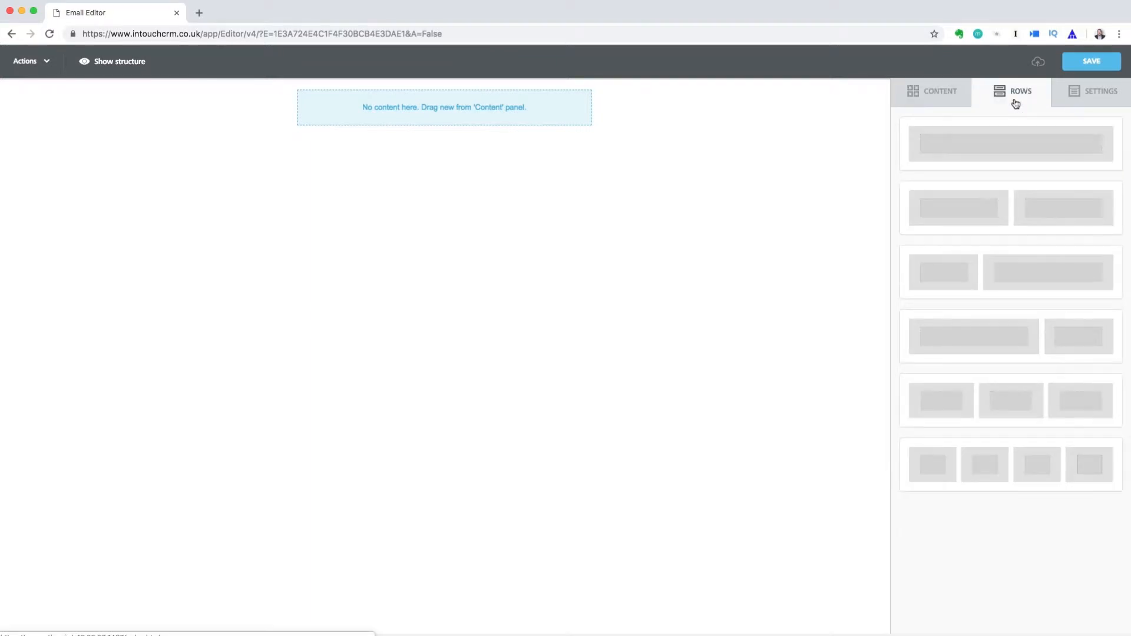
click(1078, 99)
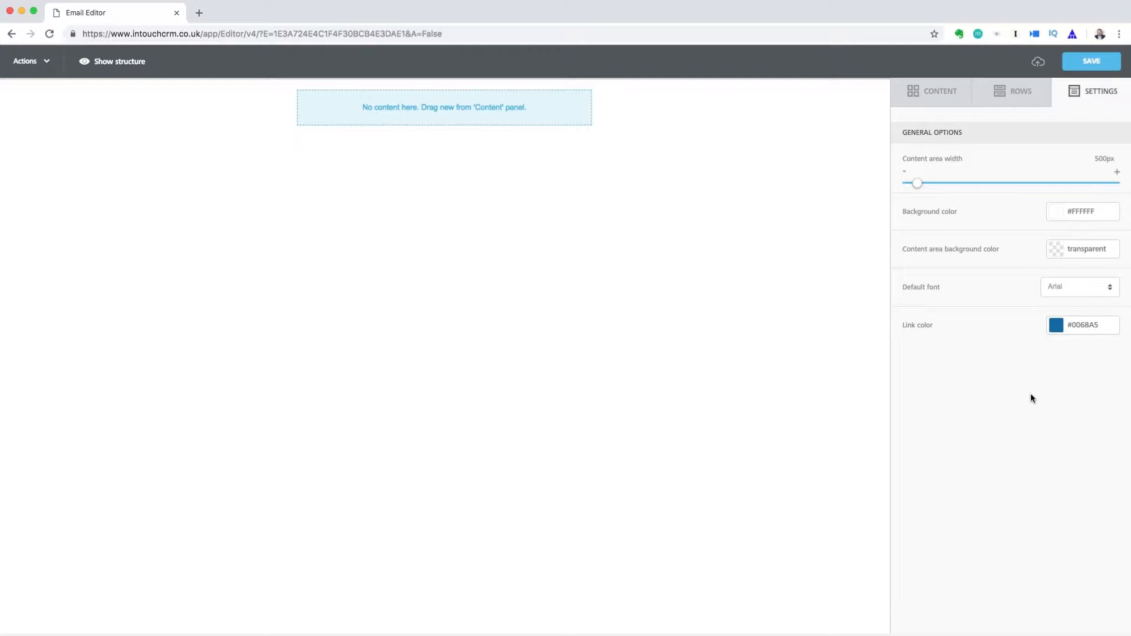
click(931, 90)
drag(1010, 146, 475, 106)
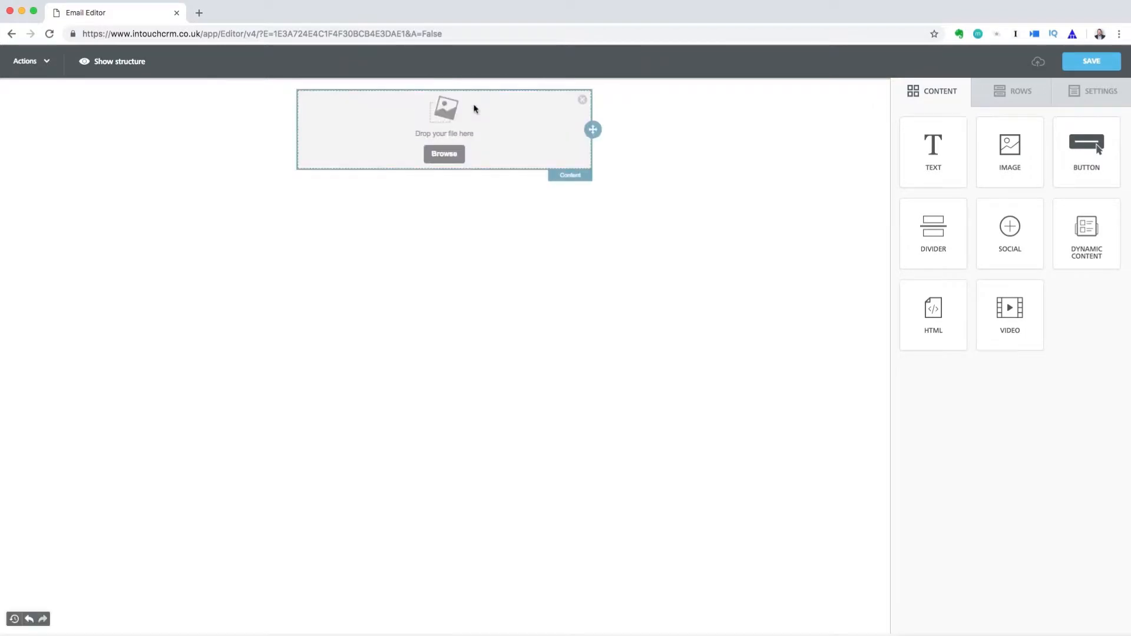
Browse for an image, trying the Upload and Import options without using them
click(454, 161)
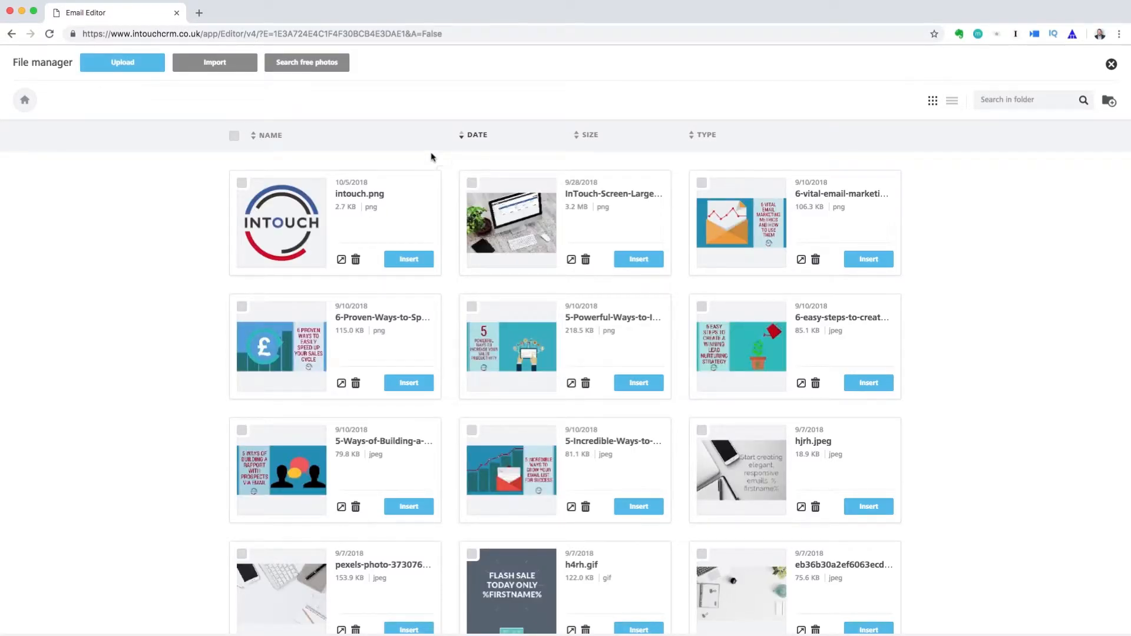
click(157, 67)
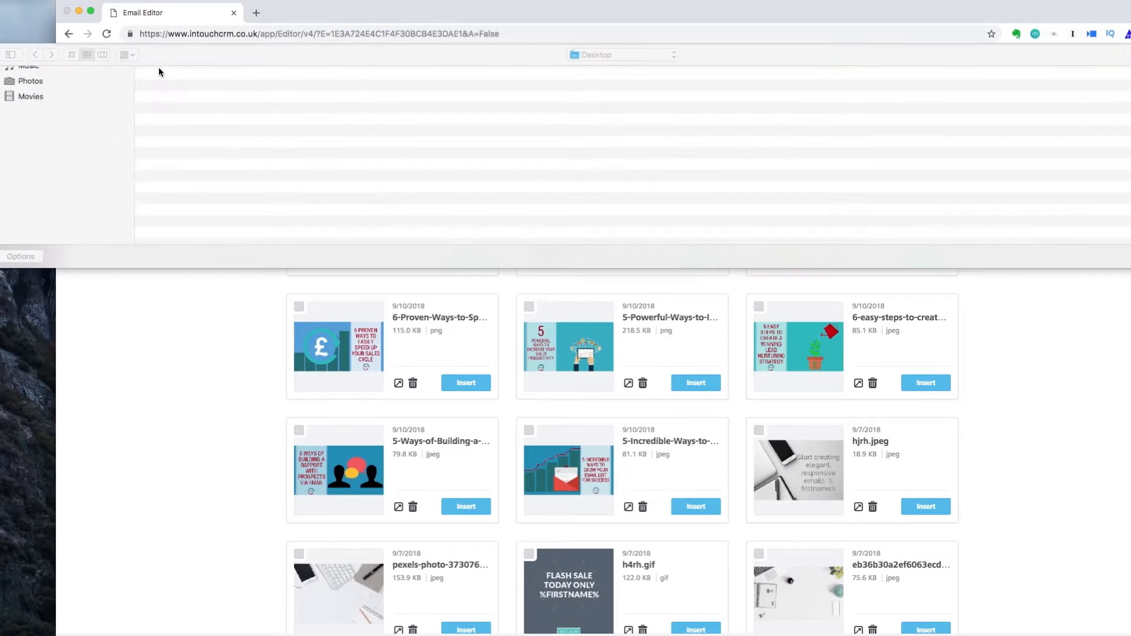
key(Escape)
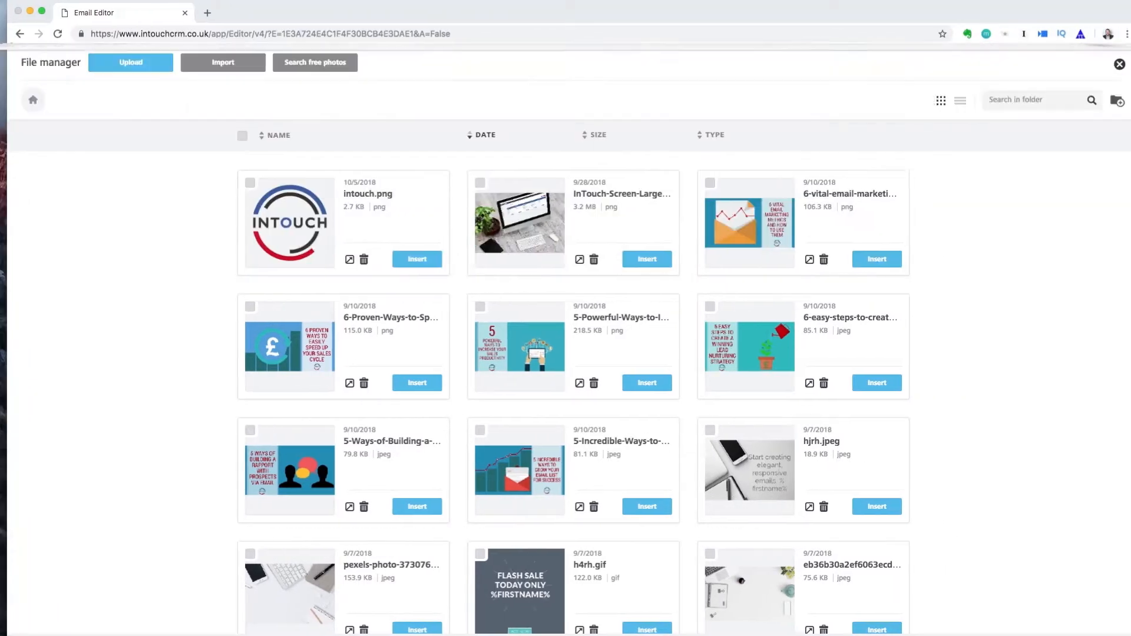
click(250, 68)
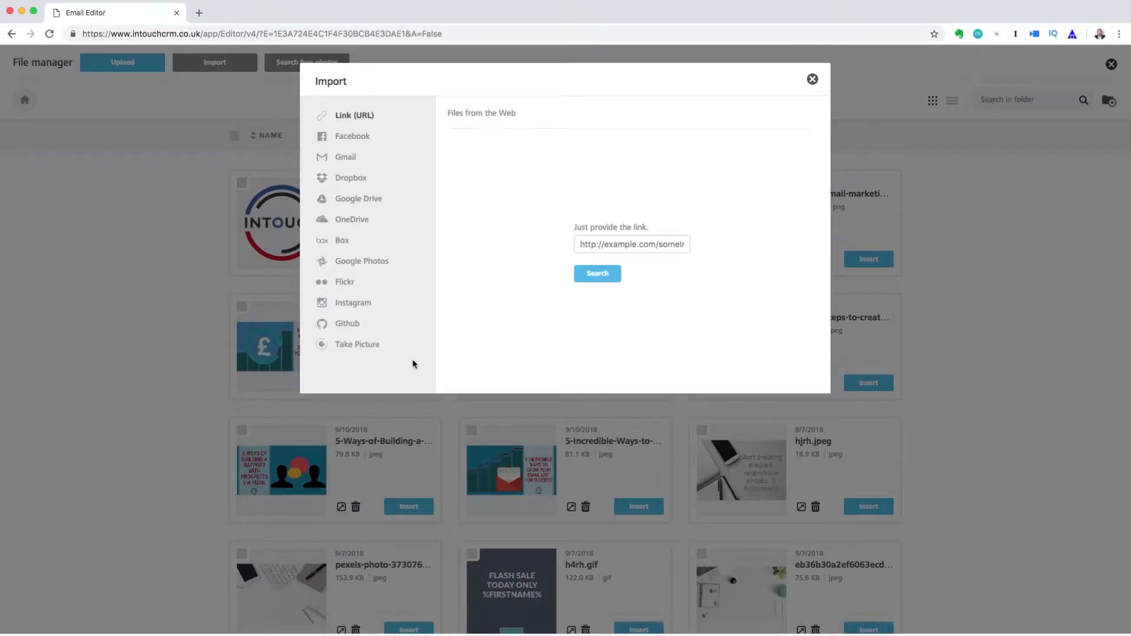
click(813, 80)
Search free photos for 'business', then insert intouch.png from the File manager instead
click(346, 66)
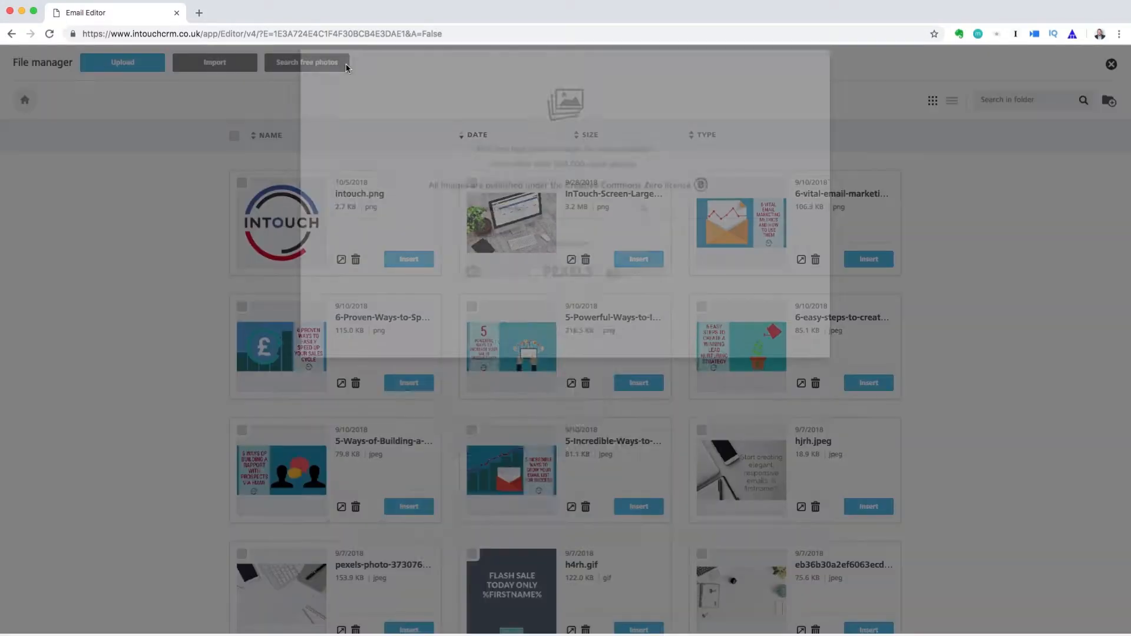
click(530, 389)
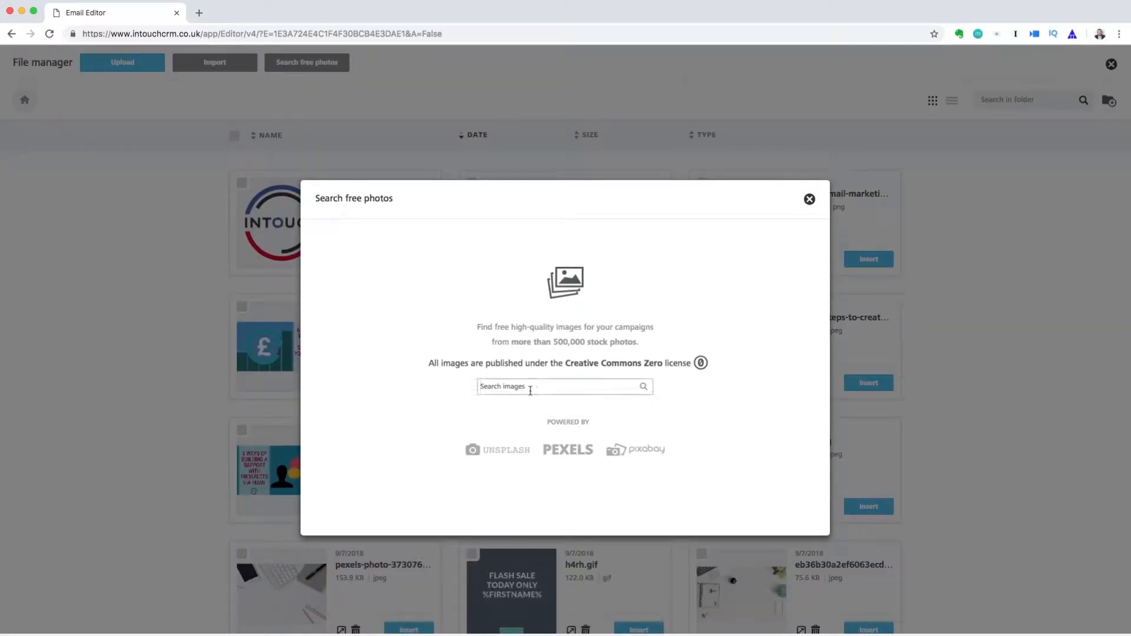
text(business)
key(Return)
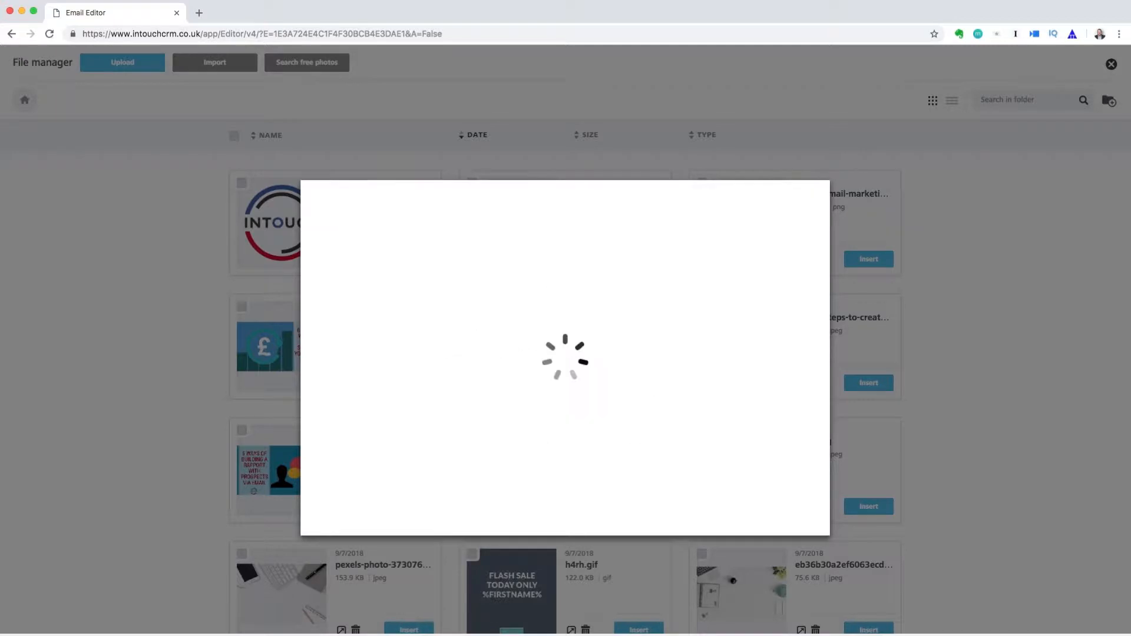
mouse_move(709, 435)
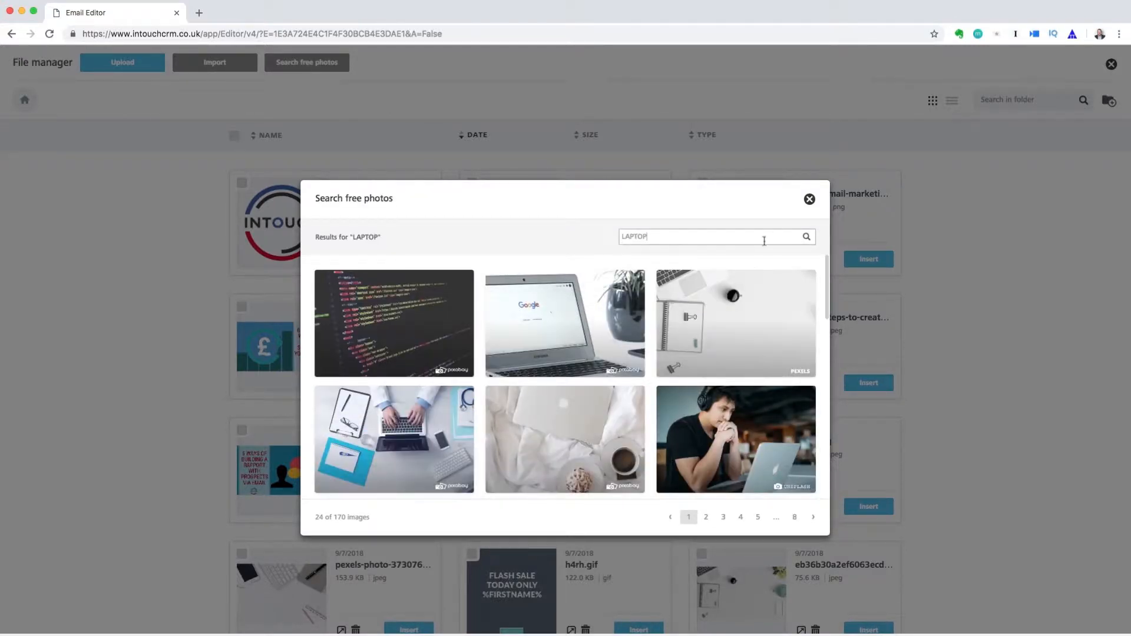
click(808, 198)
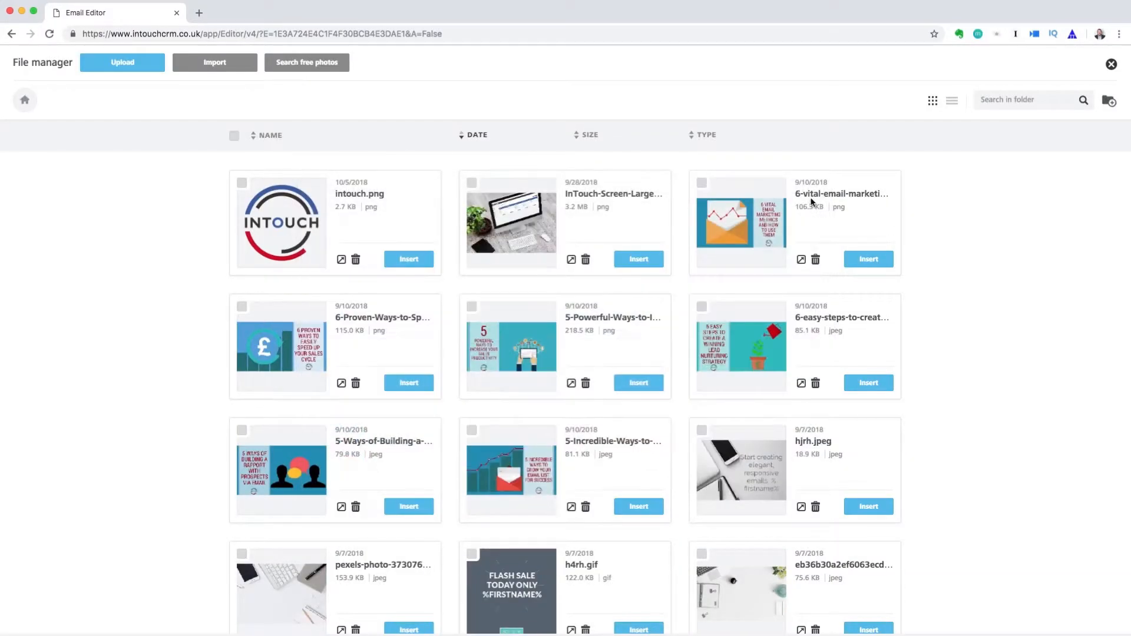
click(425, 265)
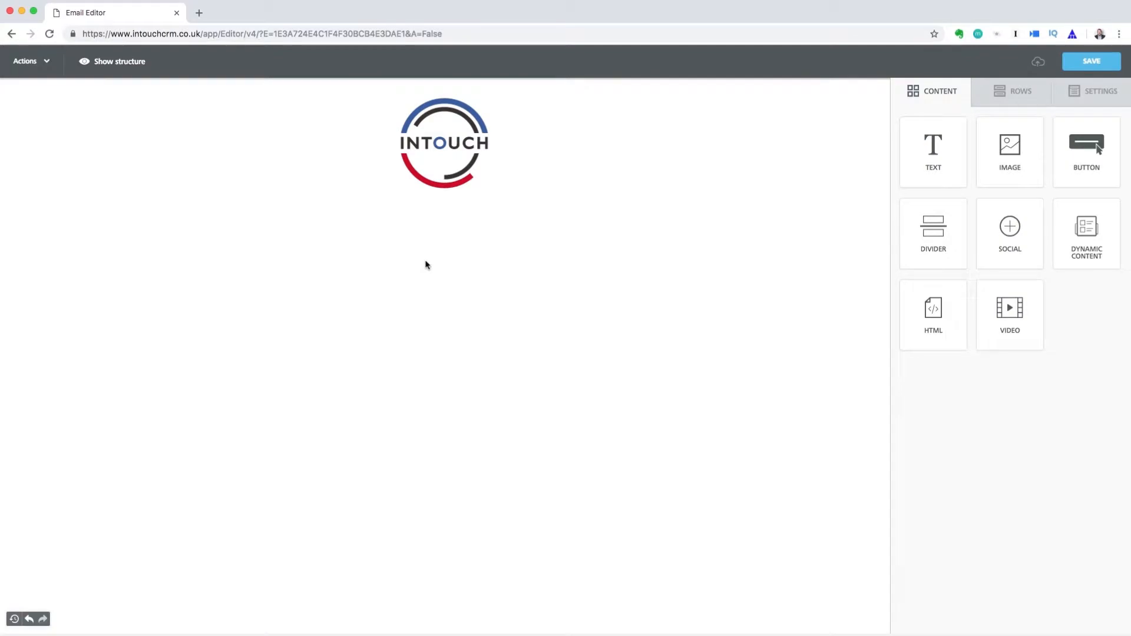
Turn off Auto width on the INTOUCH logo and shrink it from 35% to 20%
click(473, 155)
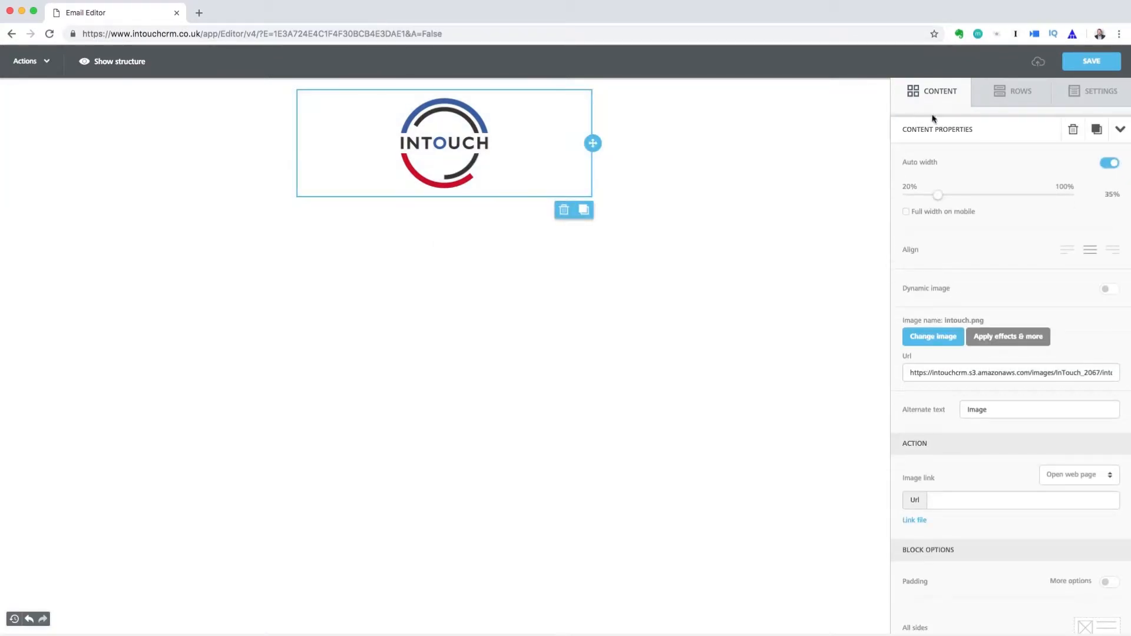
click(1108, 165)
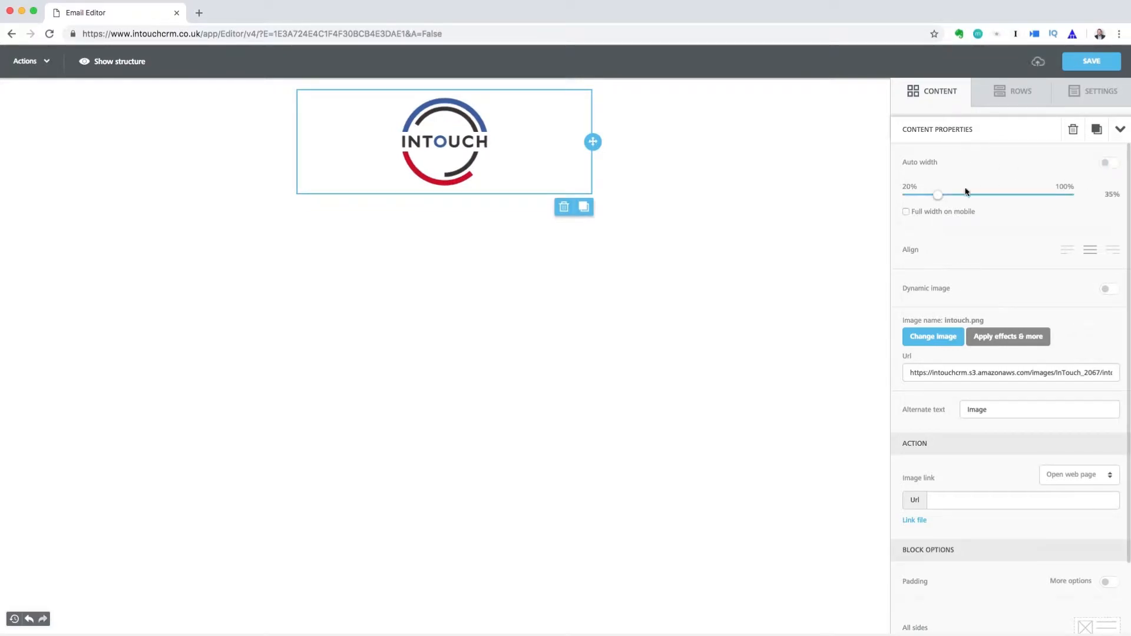
drag(939, 194, 893, 194)
click(848, 211)
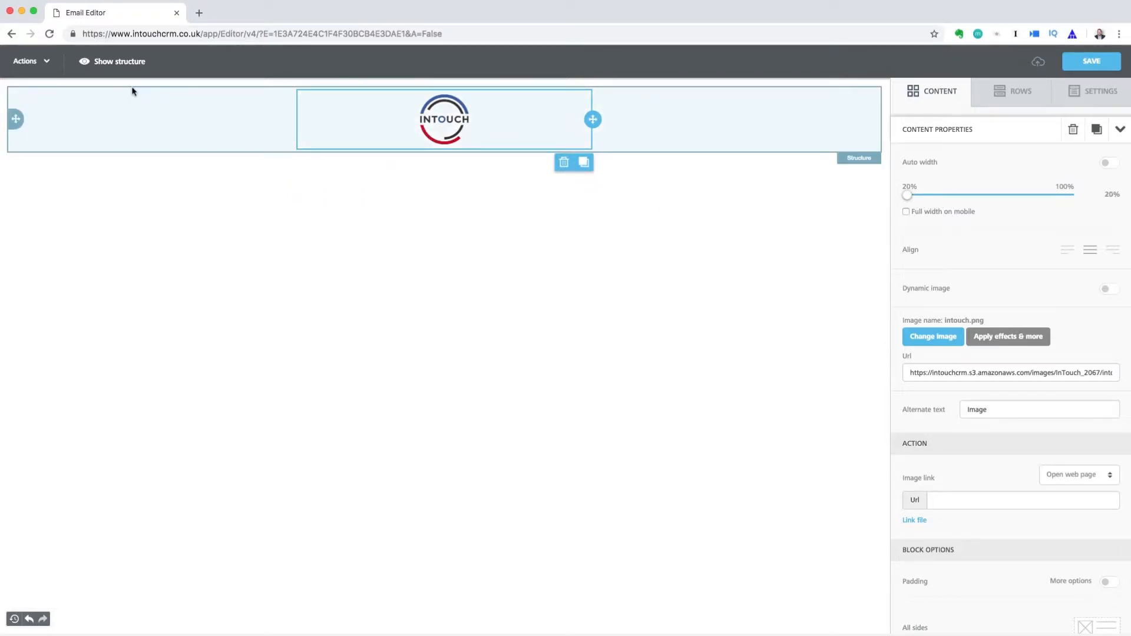
click(47, 61)
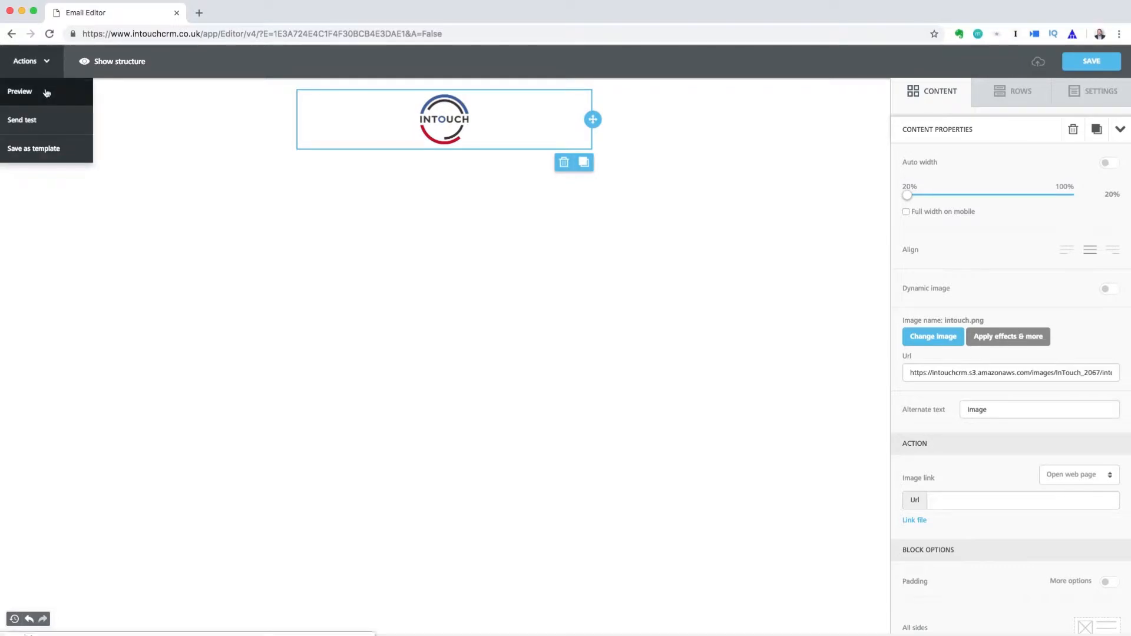
Preview the email in desktop and mobile views, then return to the editor
click(46, 92)
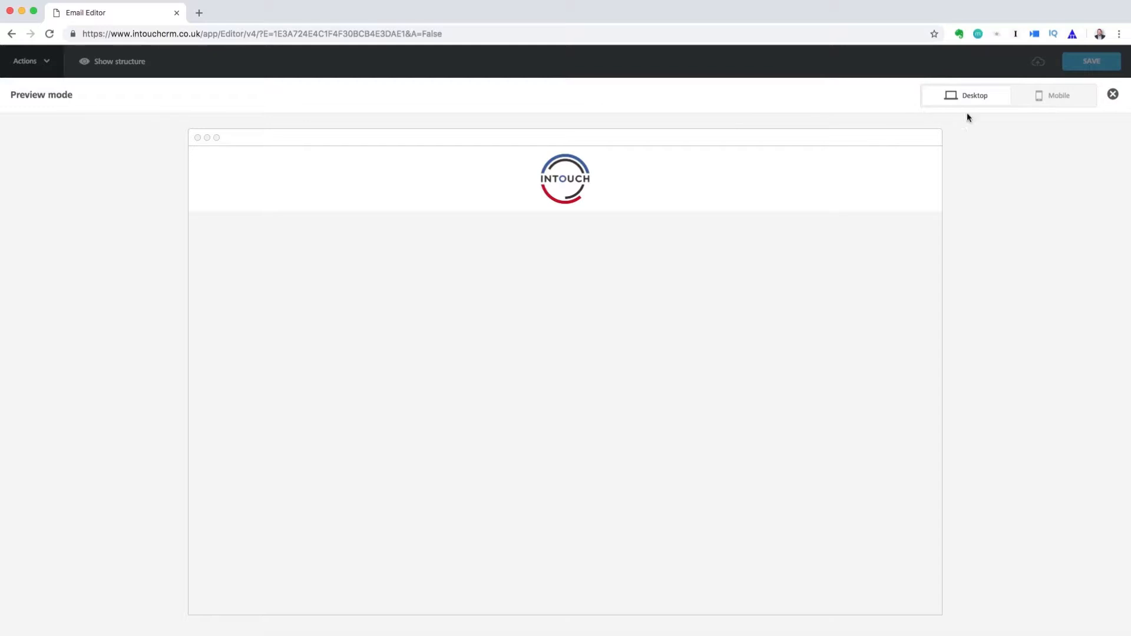
click(1042, 105)
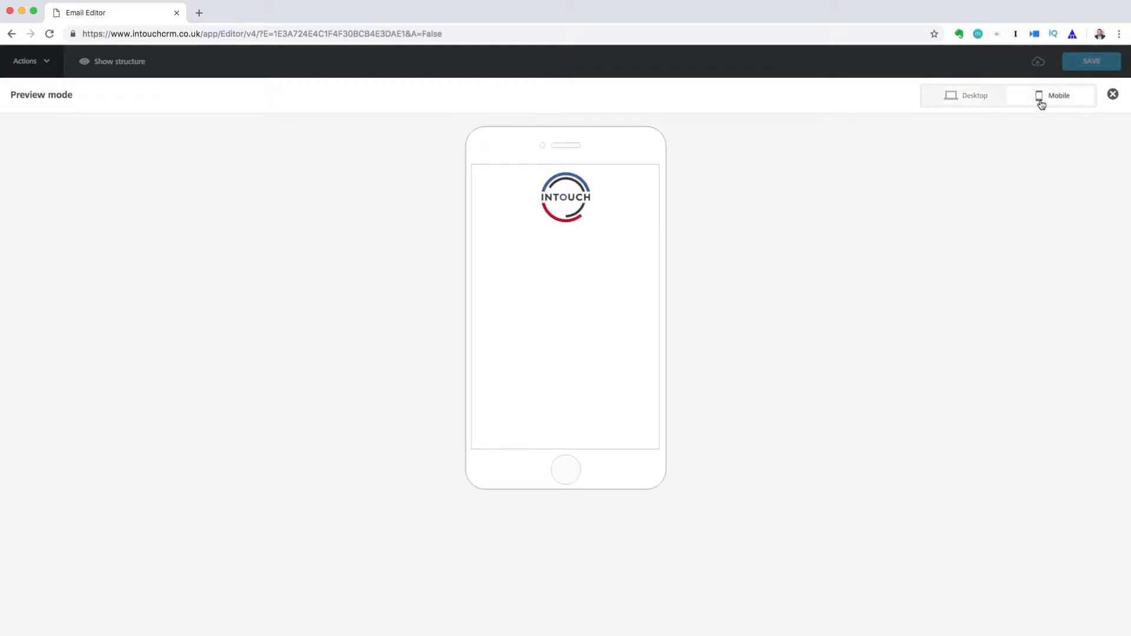
click(1113, 95)
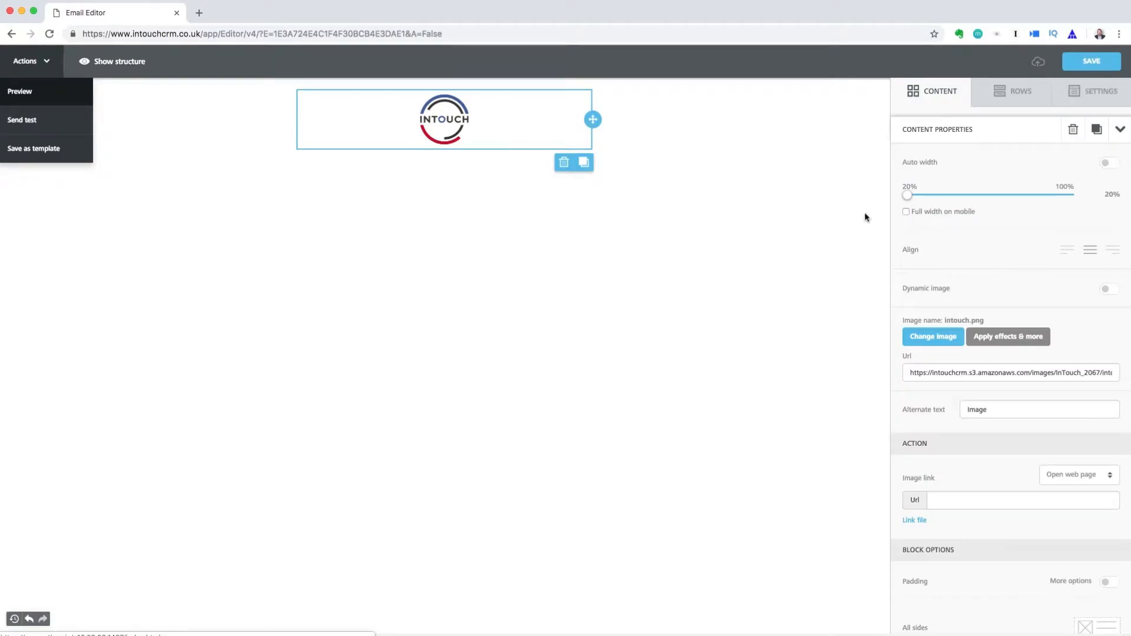
click(980, 105)
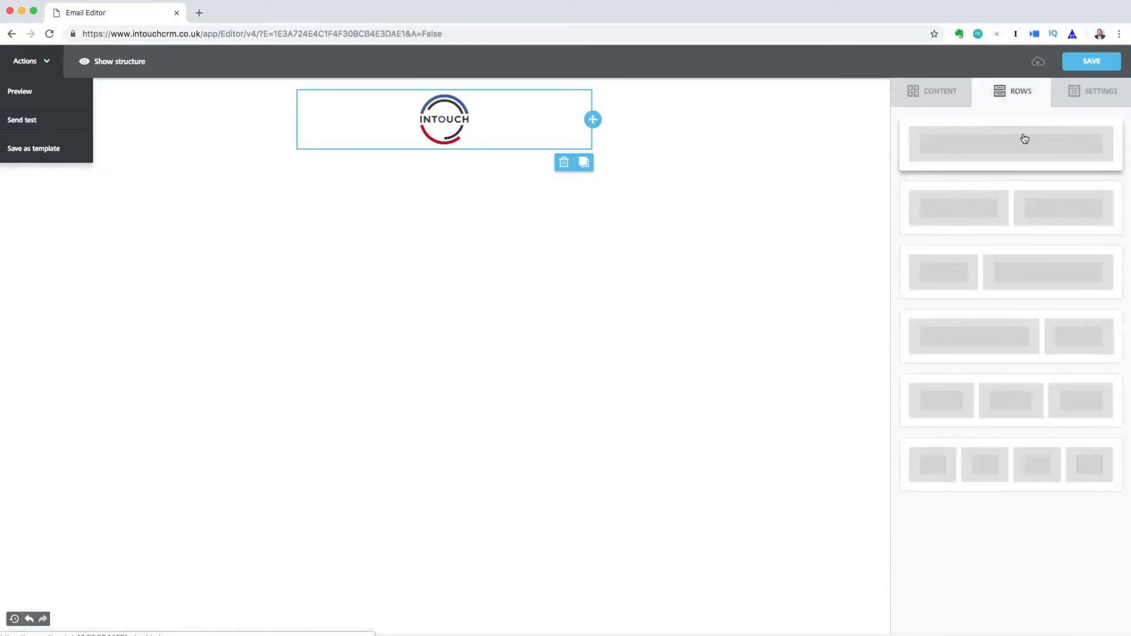
Add a one-column row with a text block reading 'Design beautiful, engaging emails with ease.'
drag(1077, 144, 387, 132)
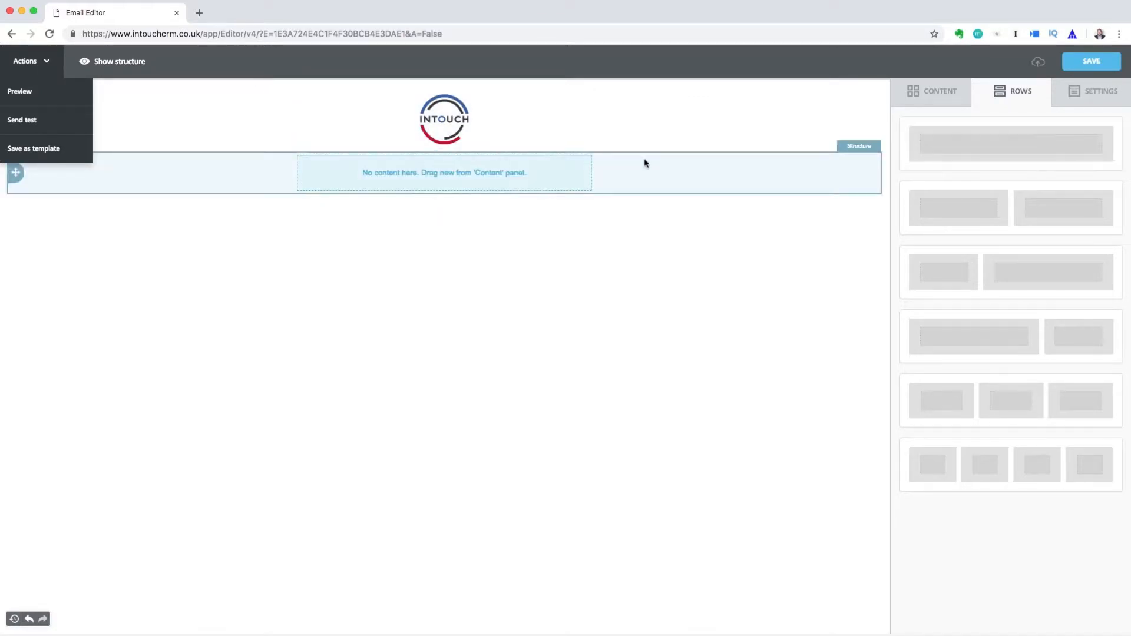
click(926, 101)
drag(934, 147, 482, 178)
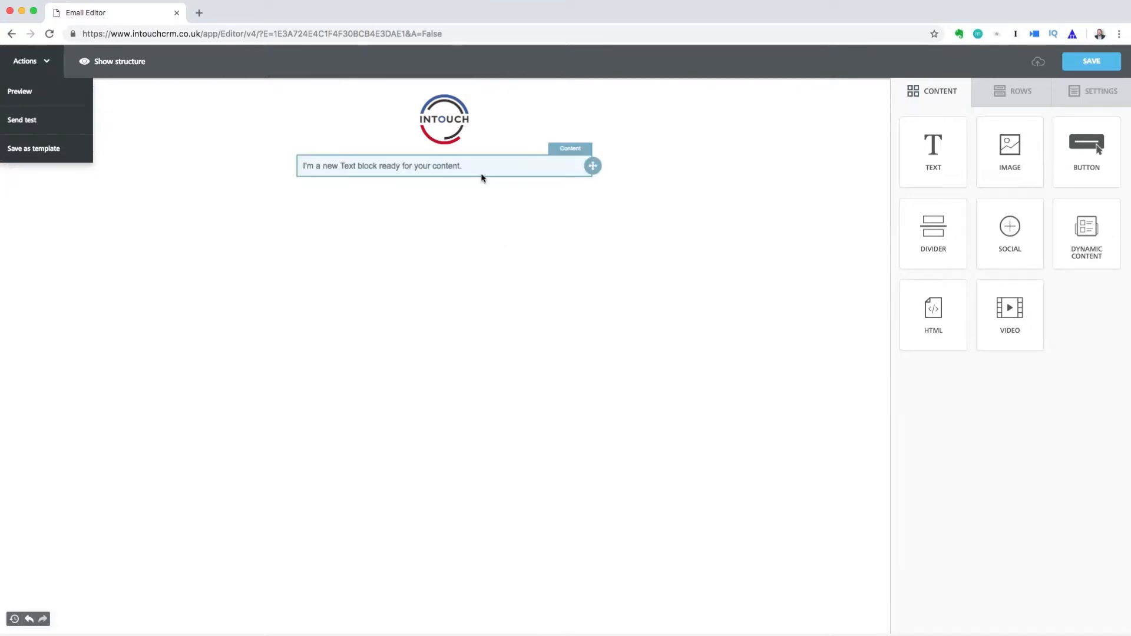
click(451, 165)
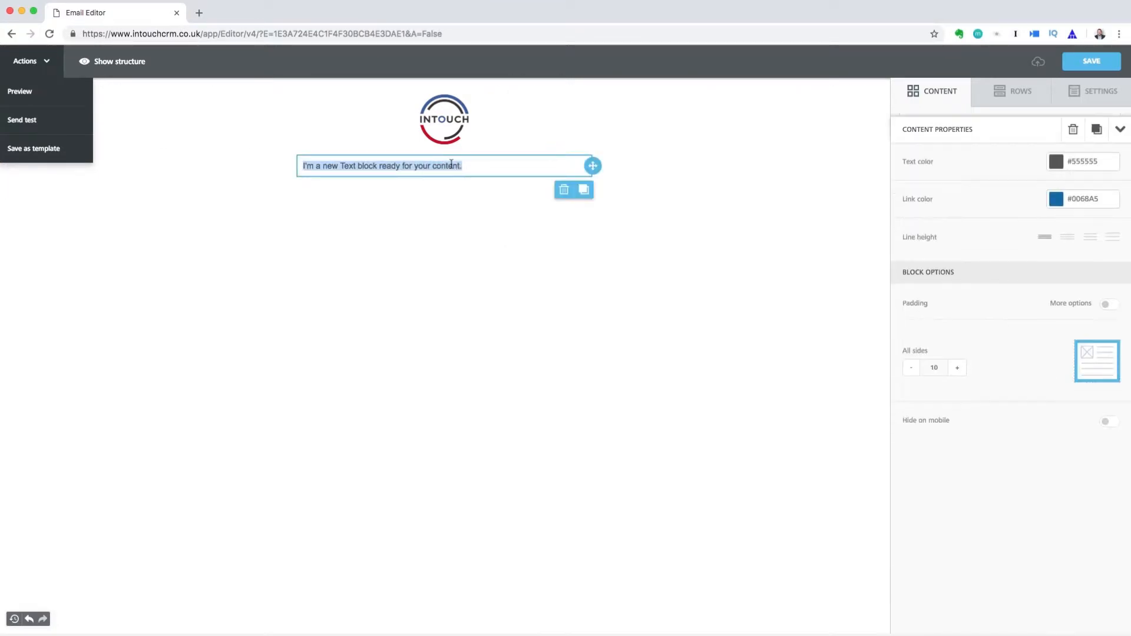
text(Desig)
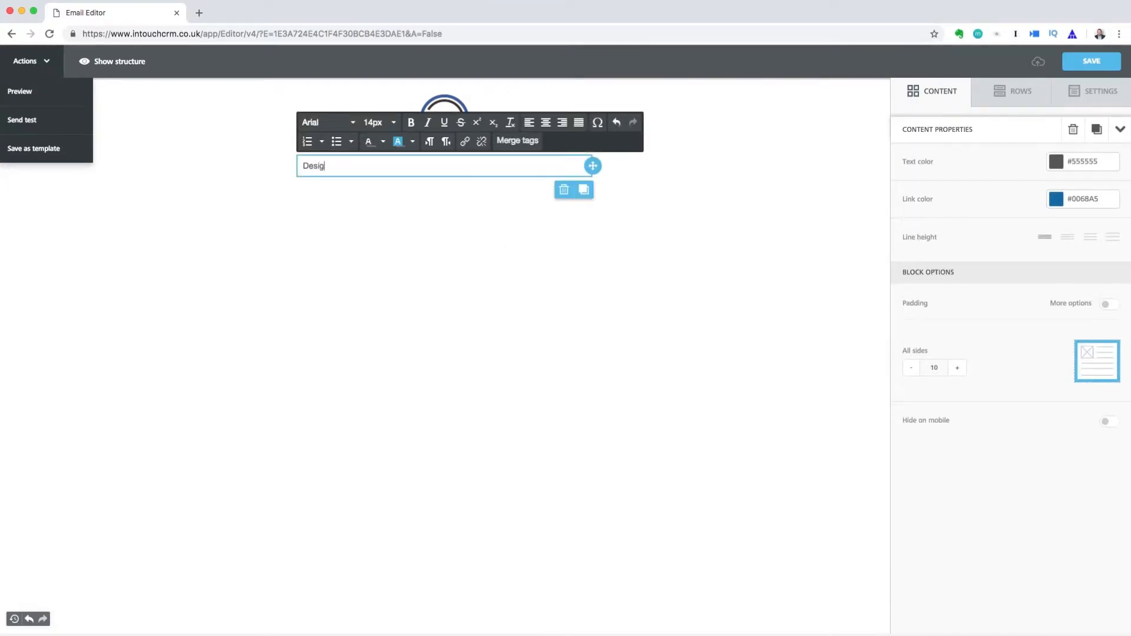
text(n beautiful, engaging emails with )
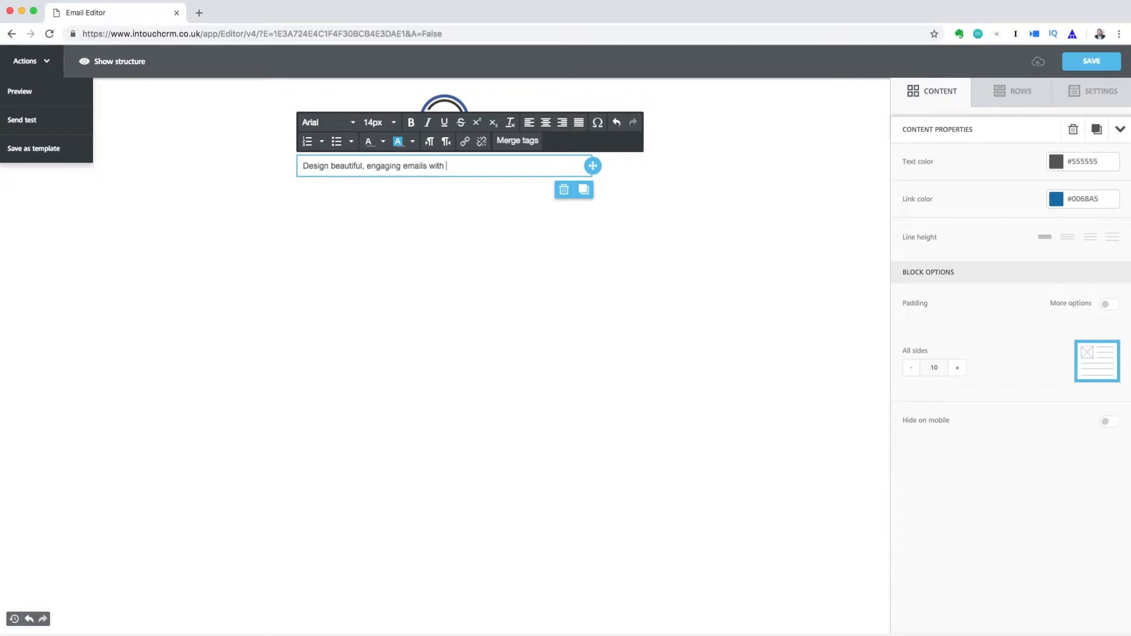
text(ease.)
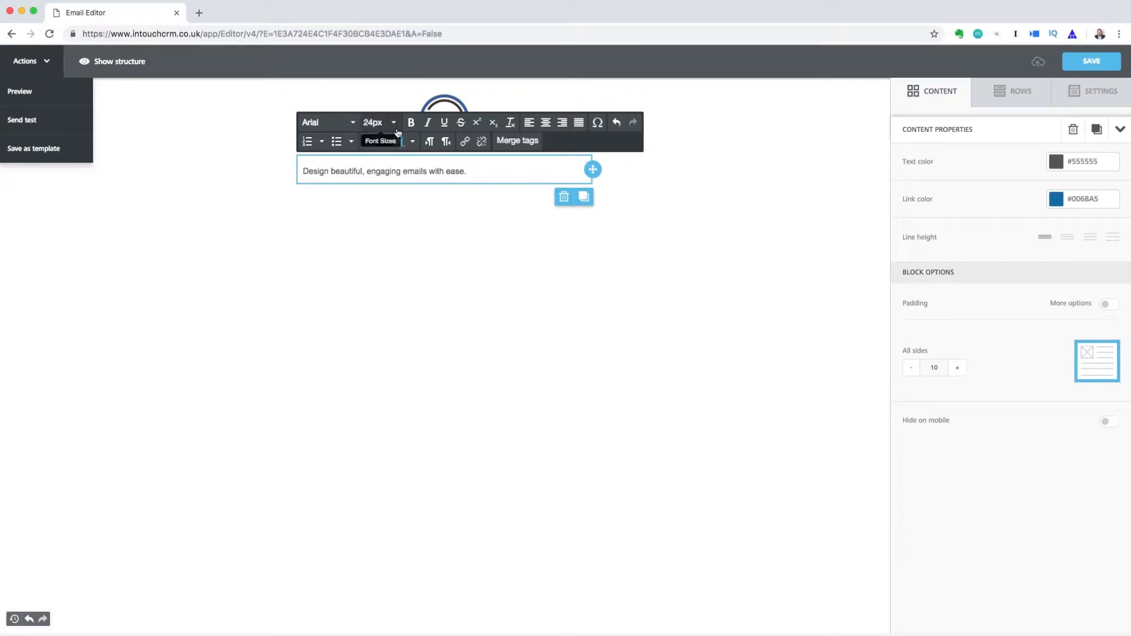
Make the headline 24px and centre-aligned
drag(468, 171, 299, 170)
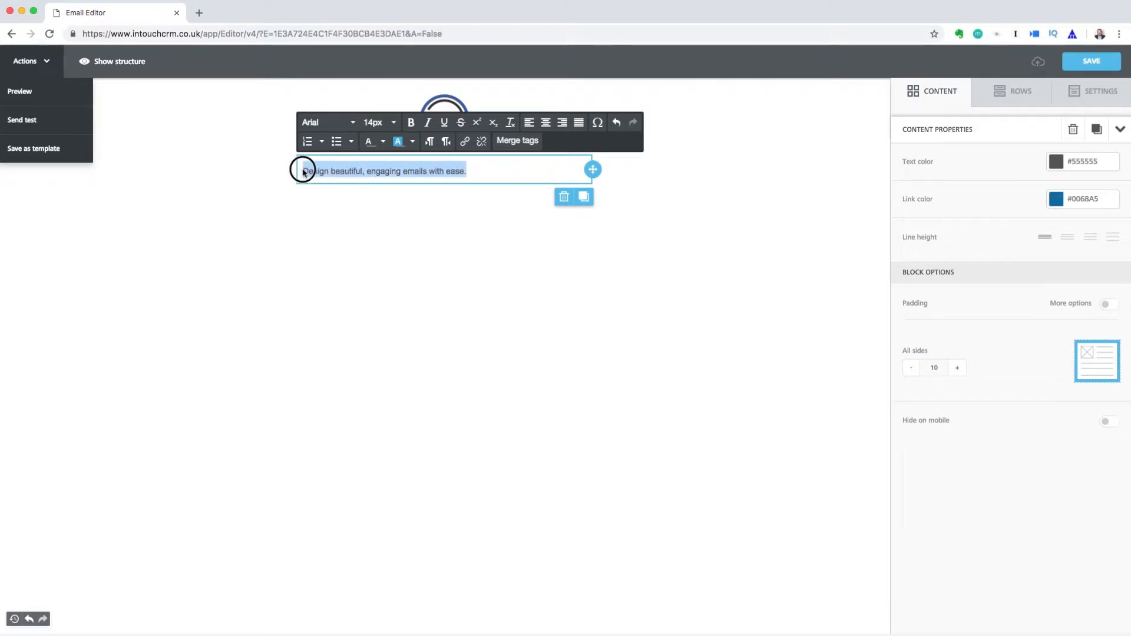
click(377, 121)
click(381, 369)
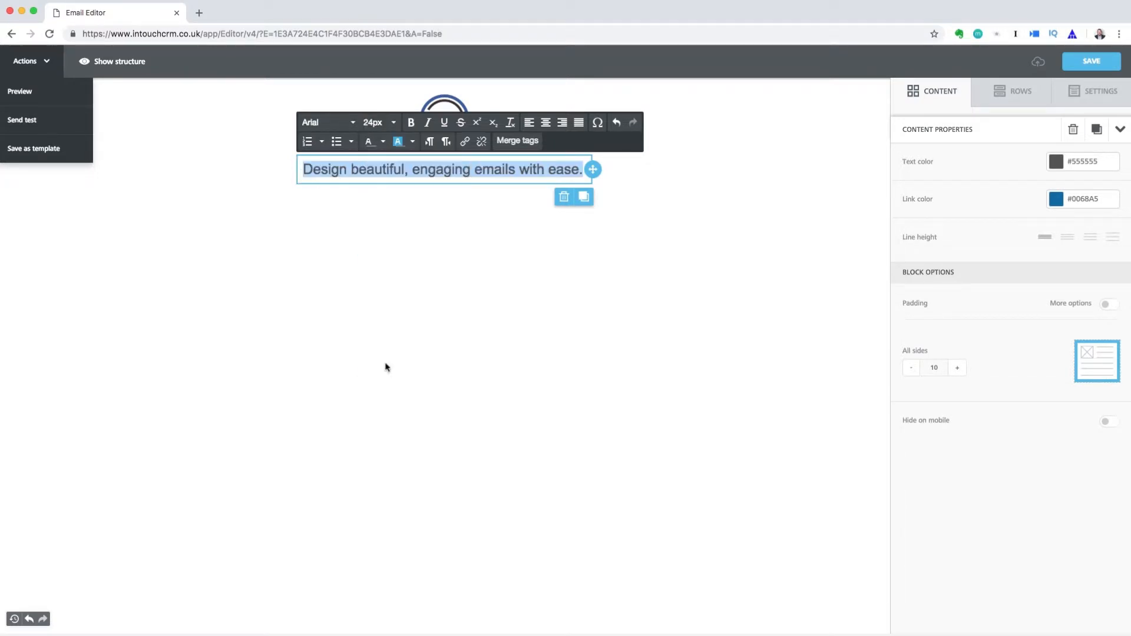
click(548, 127)
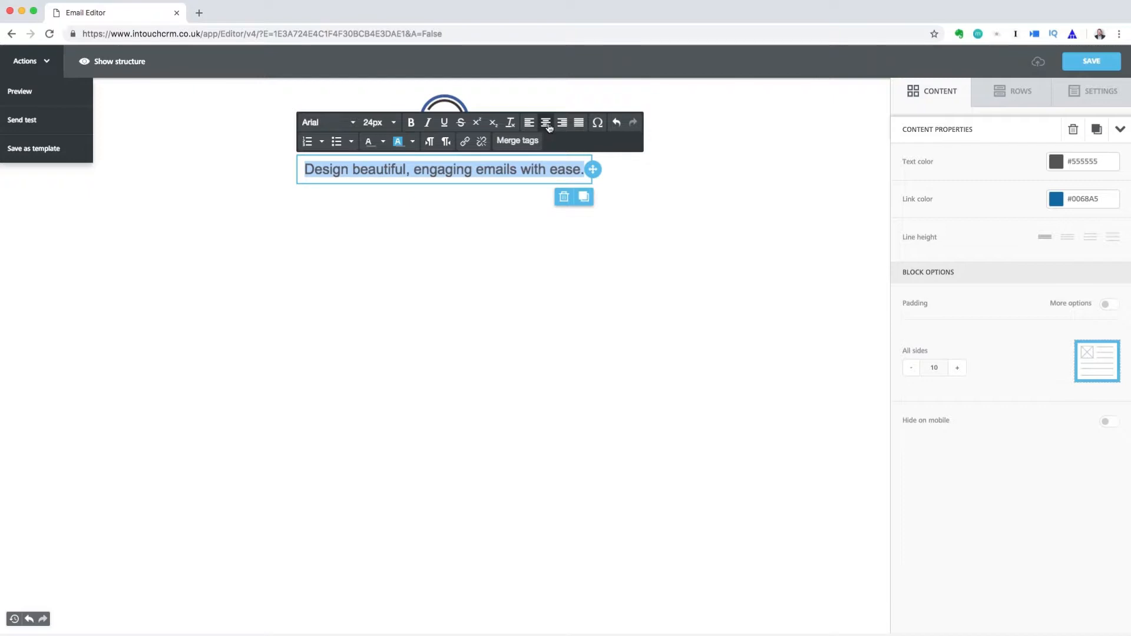
click(714, 173)
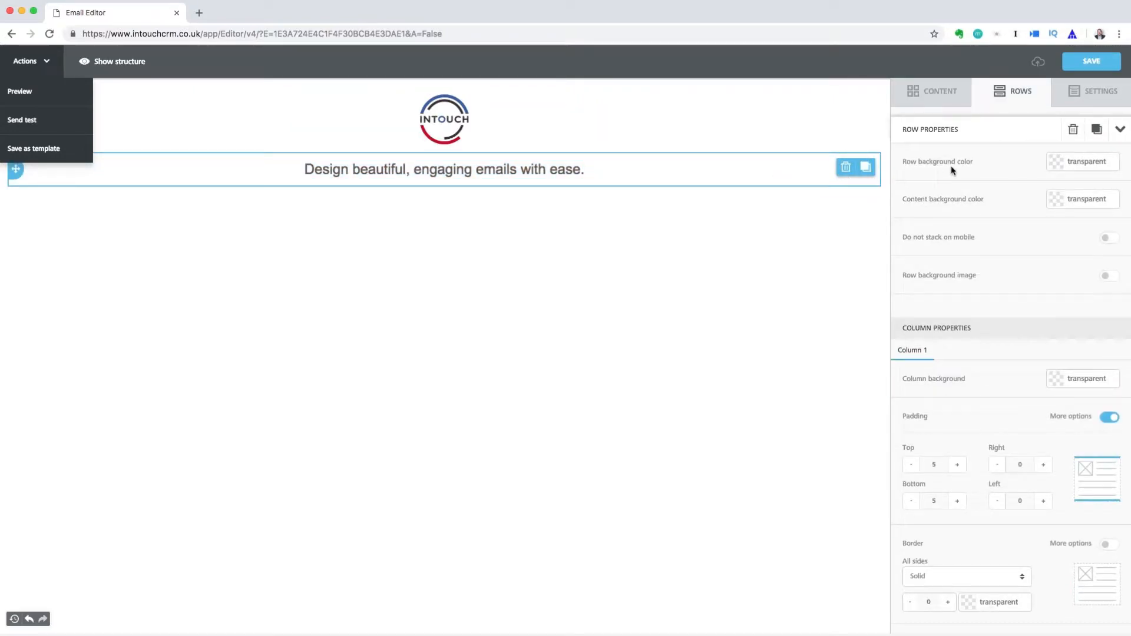
Set the headline row's background to blue #3AAEE0
click(1056, 162)
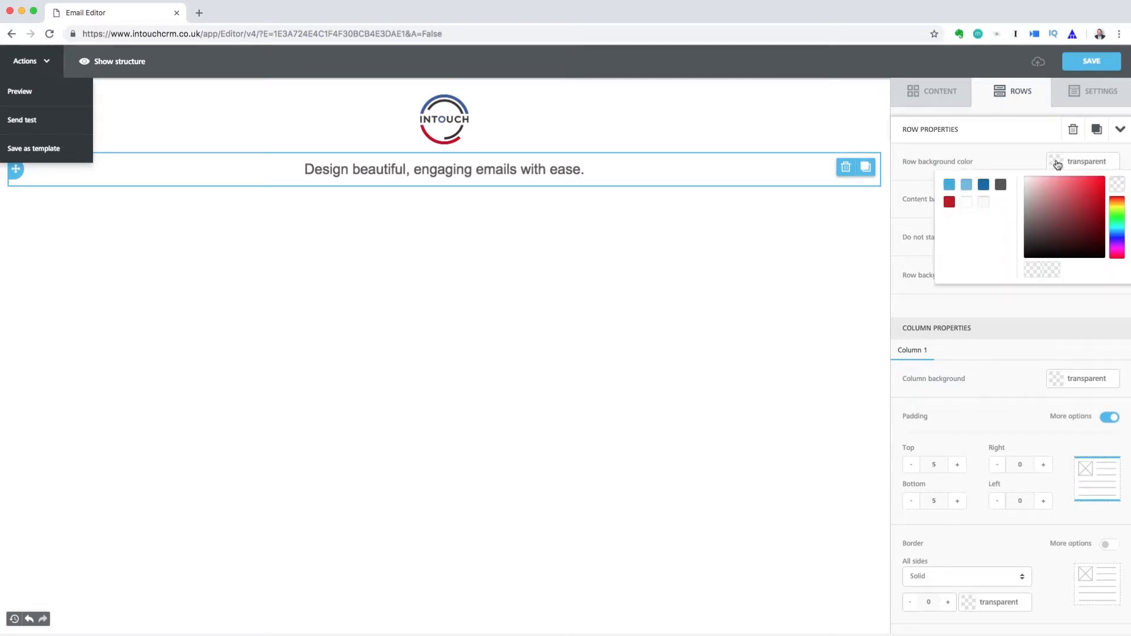
click(1057, 163)
click(1057, 205)
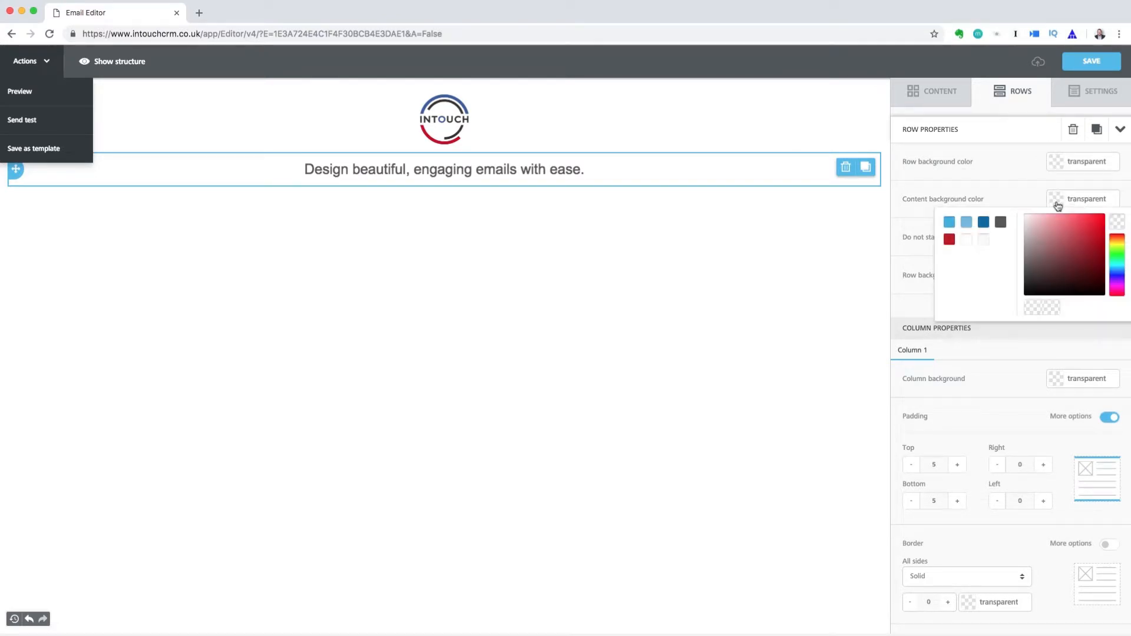
click(1057, 205)
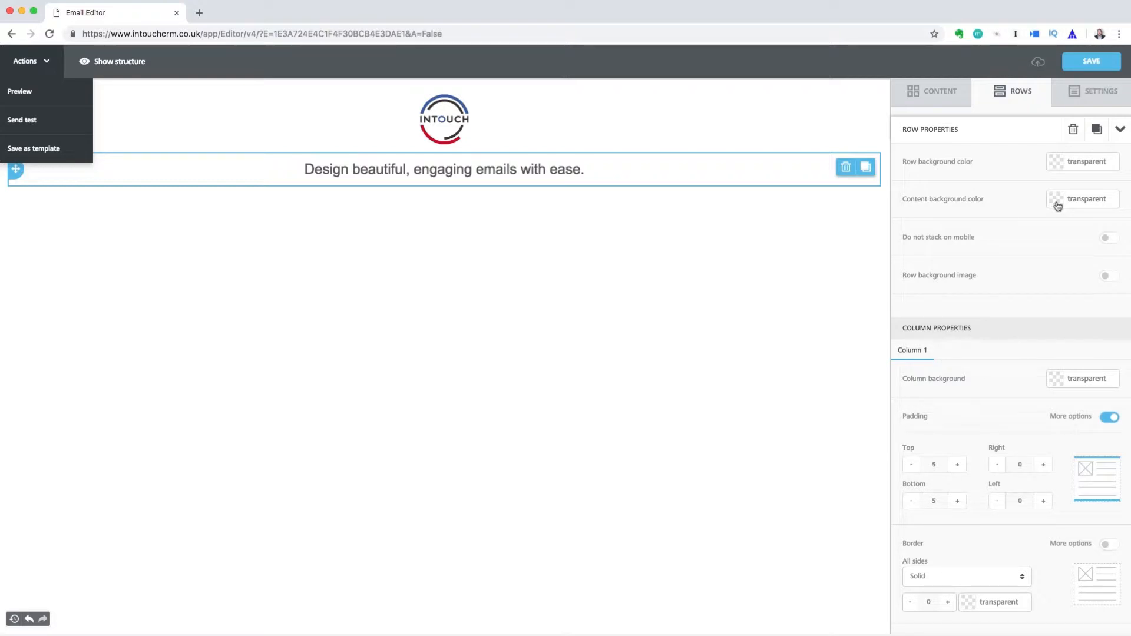
click(1059, 165)
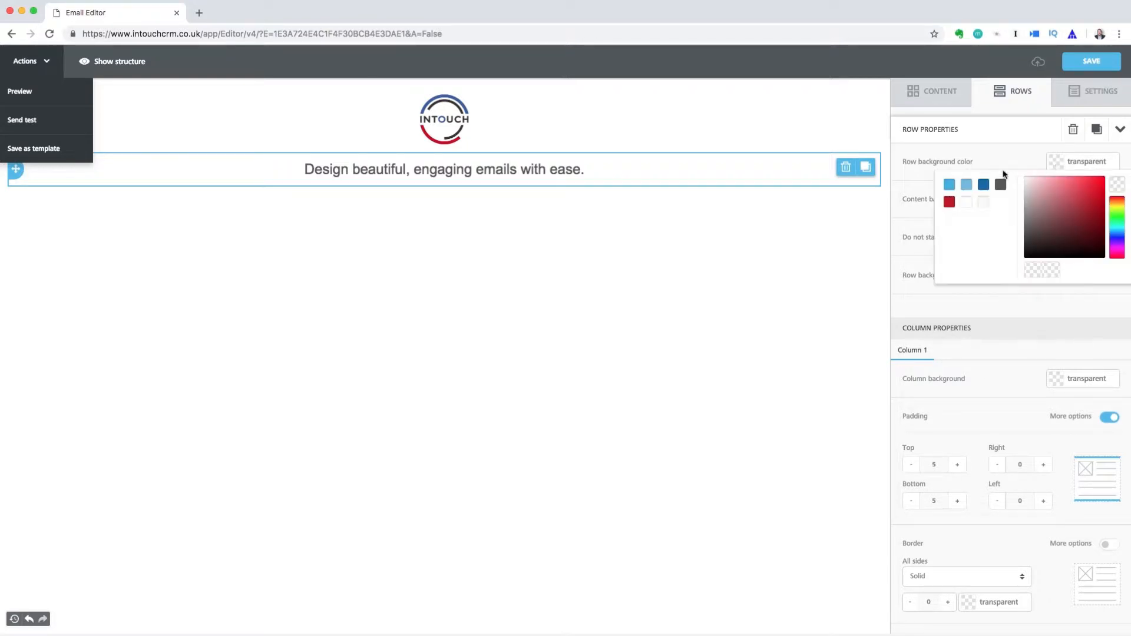
click(949, 185)
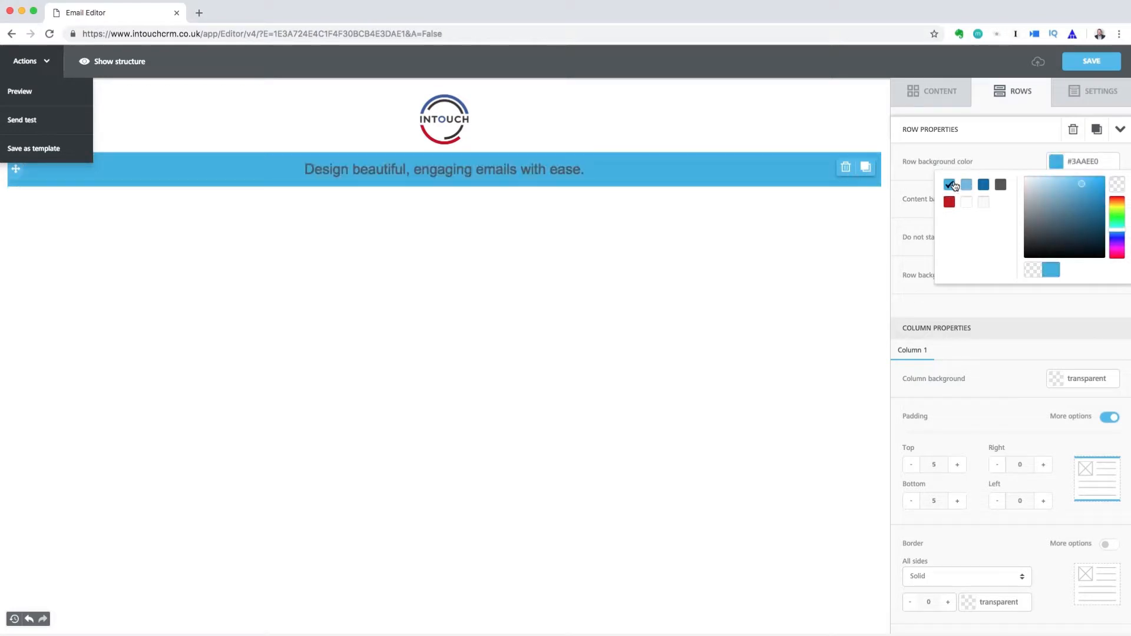
click(1023, 164)
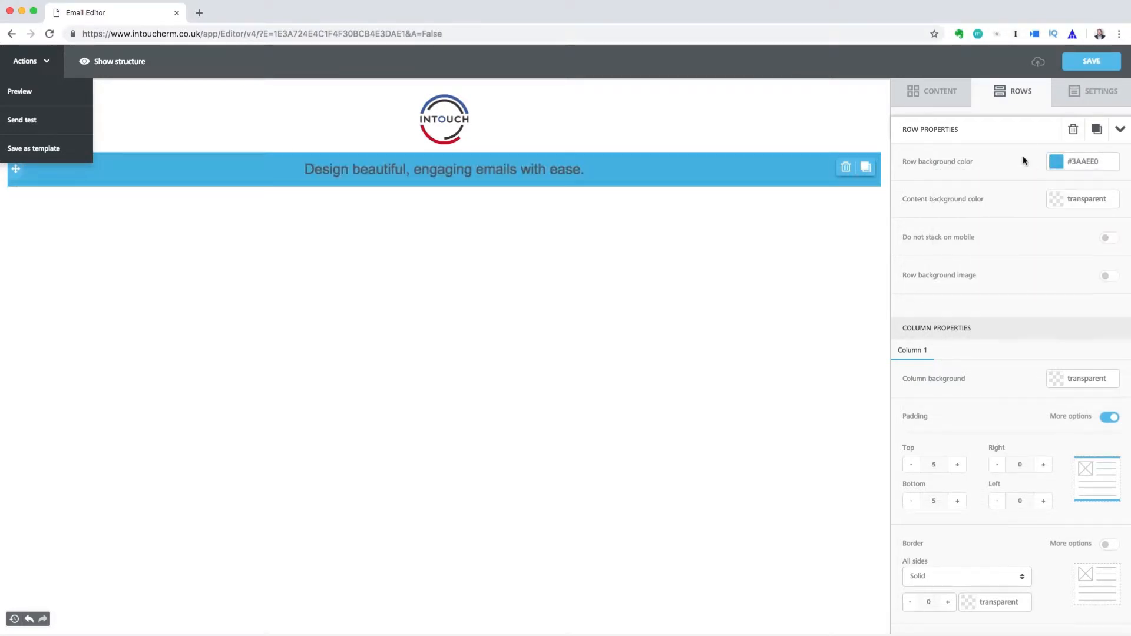
Try content background, mobile stacking and background image options, leaving them unchanged
click(1055, 200)
click(951, 238)
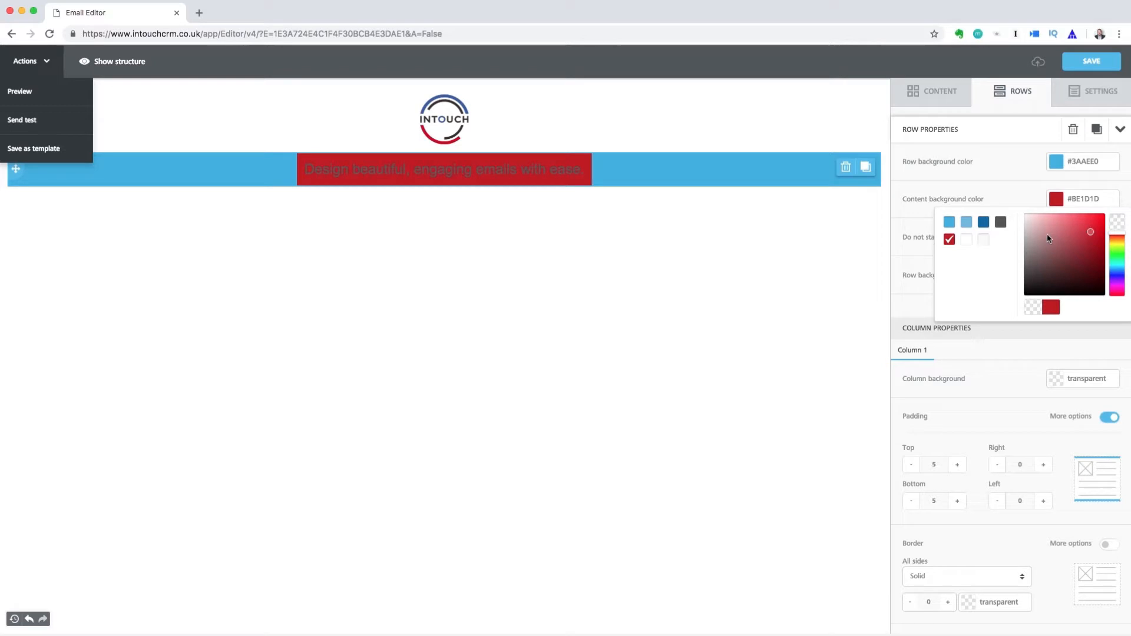
click(1117, 221)
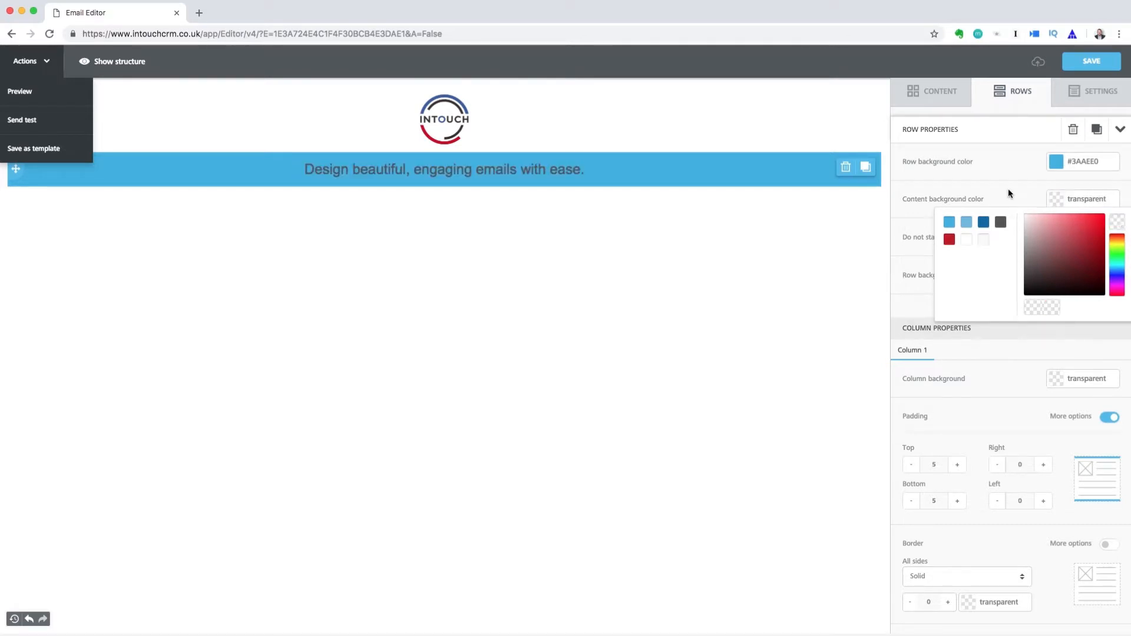
click(1024, 206)
click(1106, 239)
click(1107, 240)
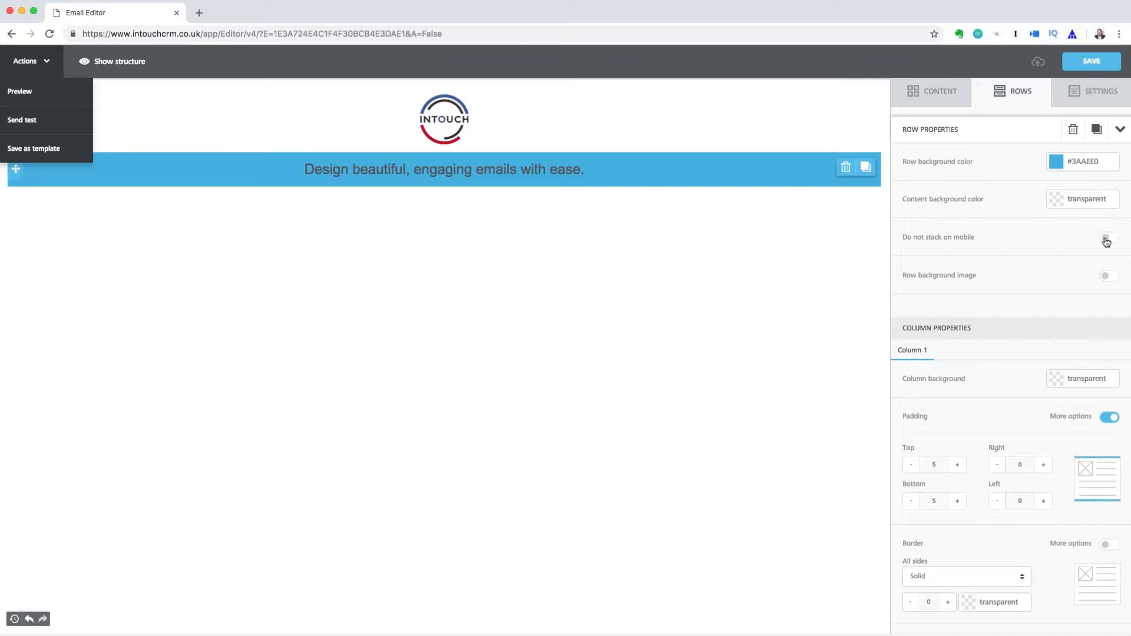
click(1116, 280)
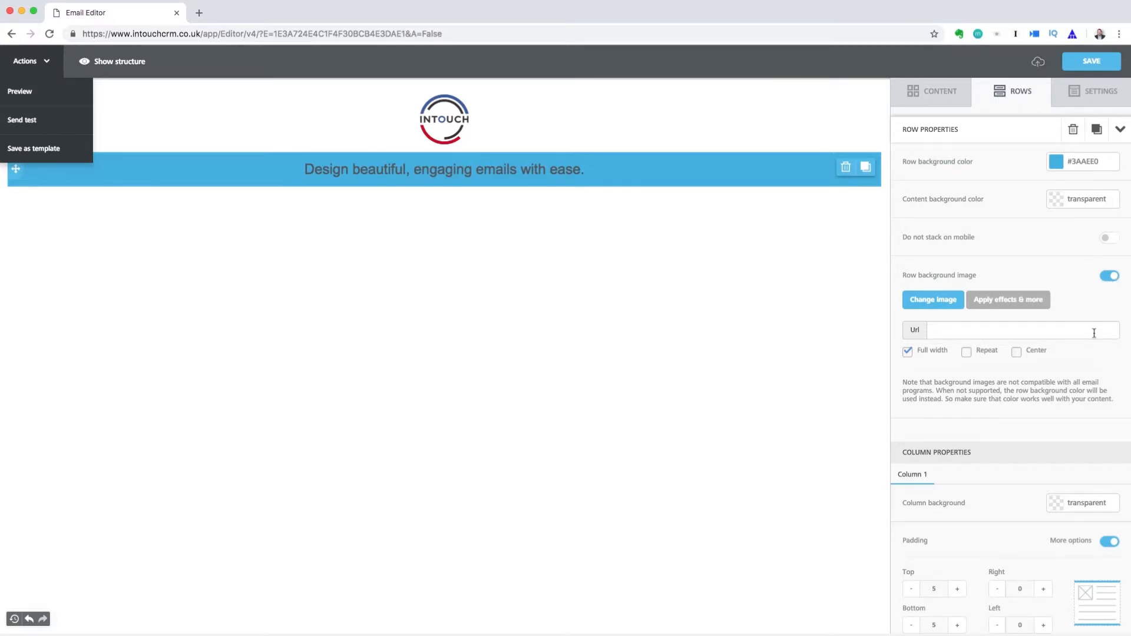
click(1113, 279)
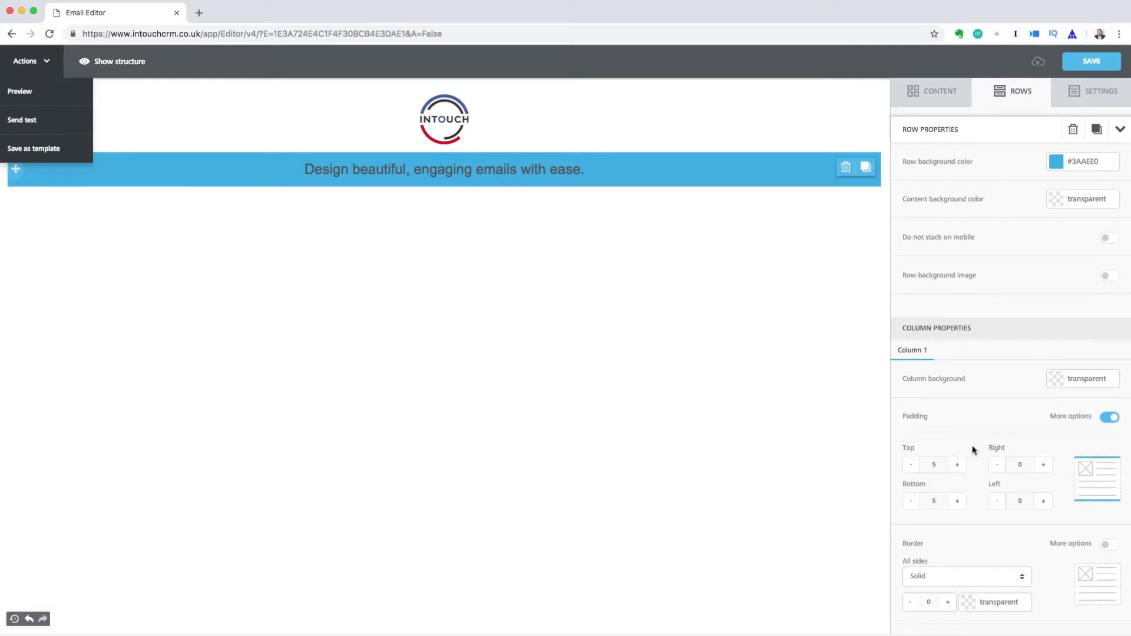
Set the row's top and bottom padding to 15, keeping a solid border style
click(958, 465)
click(959, 466)
click(958, 501)
click(961, 502)
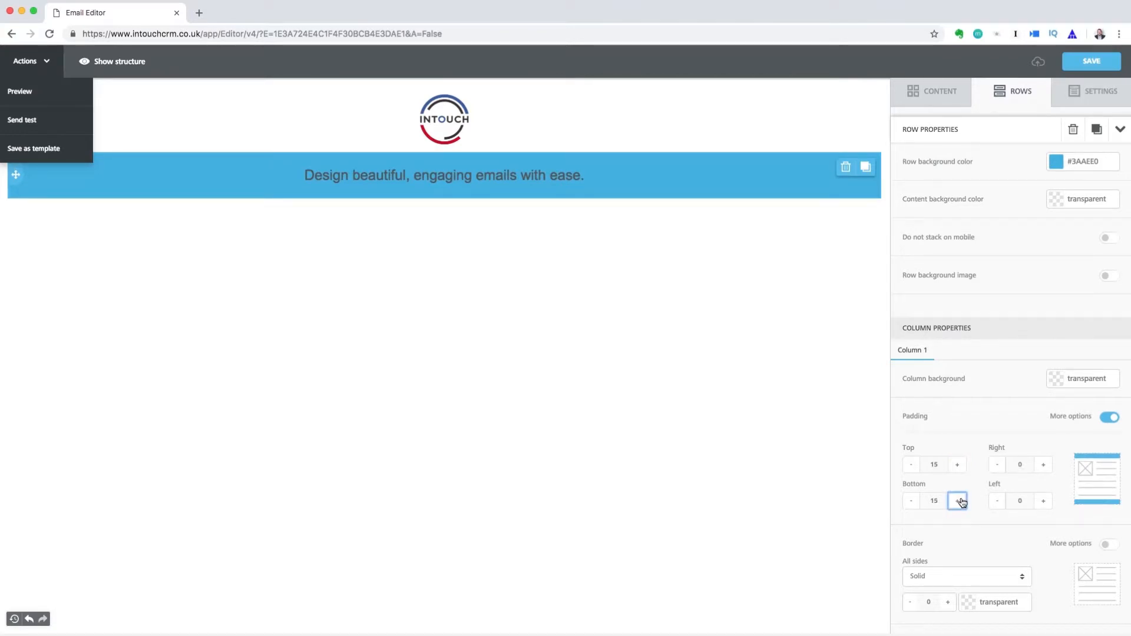
click(955, 585)
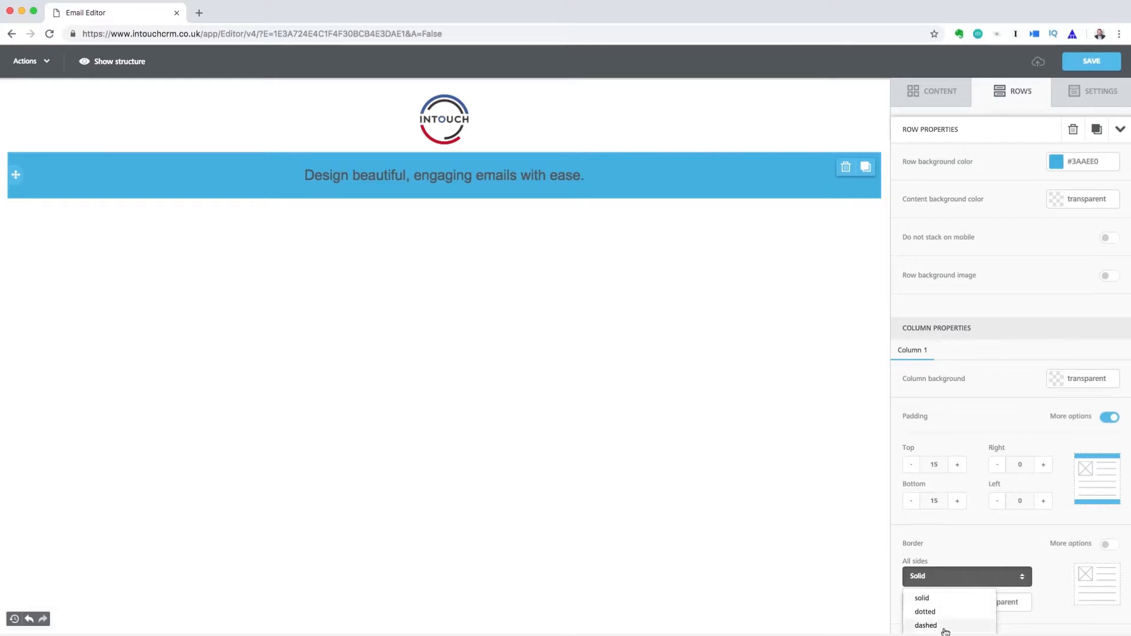
click(956, 550)
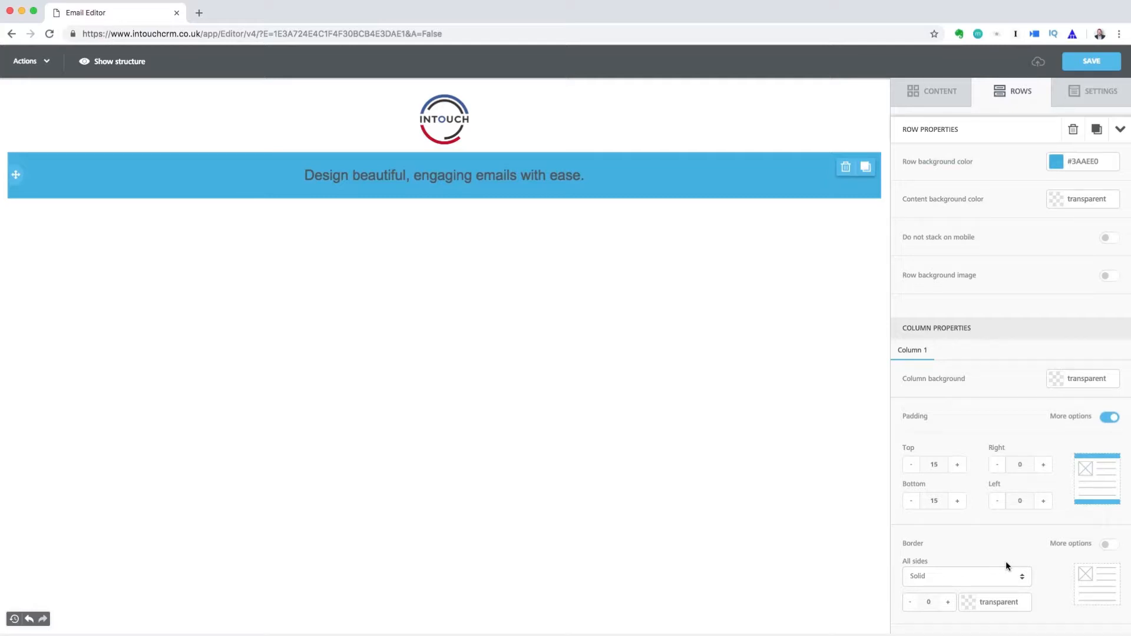
Make the headline text white #FFFFFF and add an empty one-column row below the banner
click(454, 175)
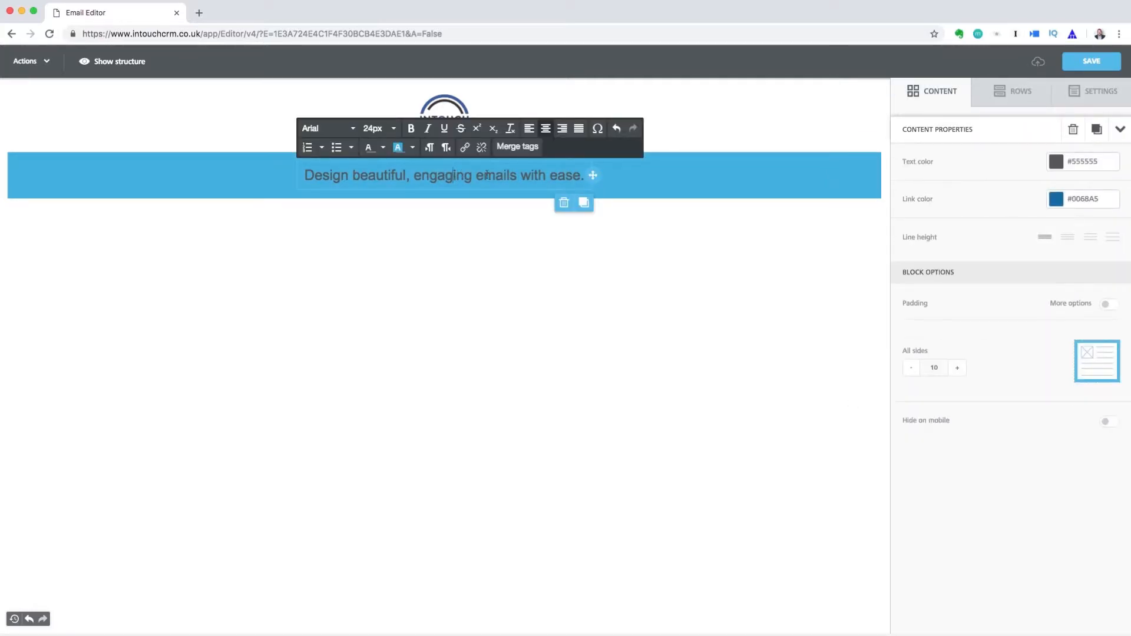
click(1064, 164)
click(968, 203)
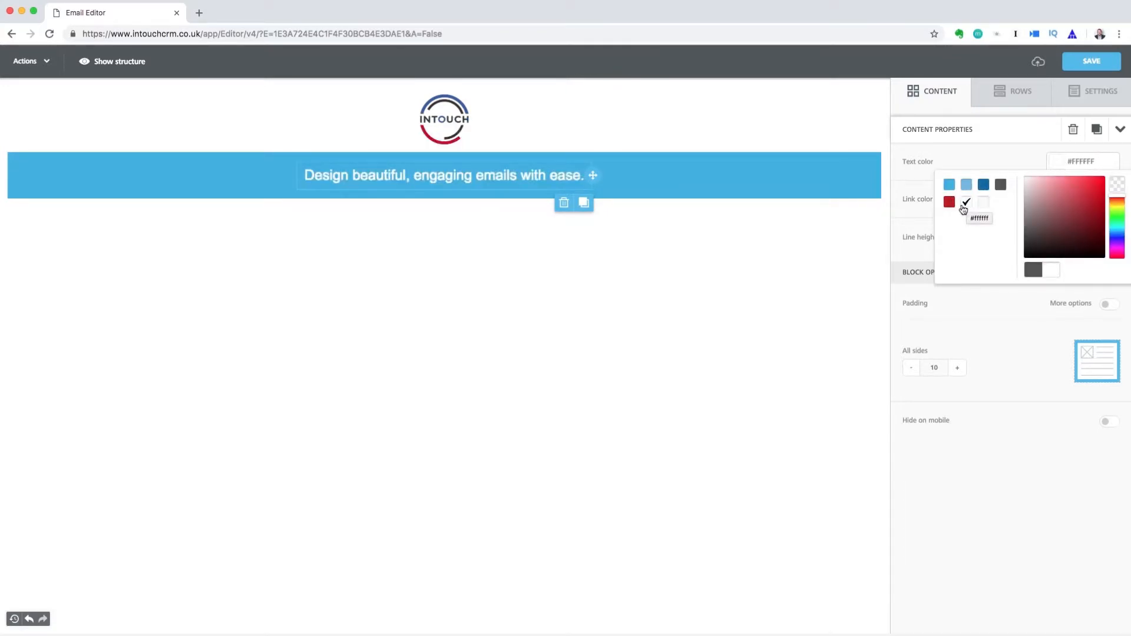
click(1012, 95)
drag(1048, 142, 371, 216)
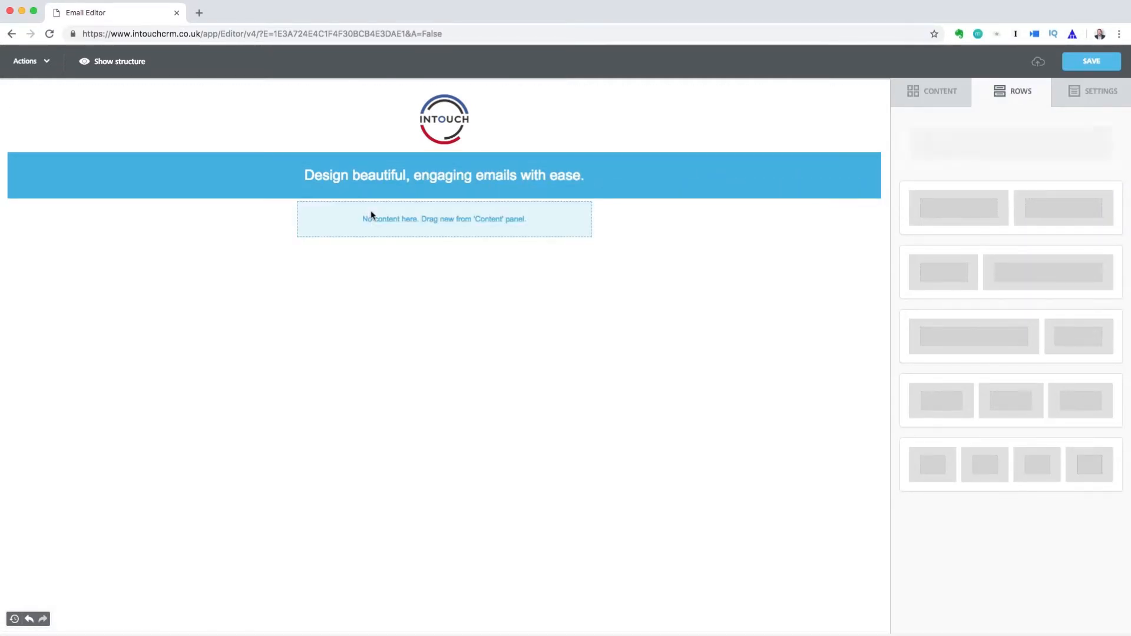
Drop an Image block into the empty row and insert the InTouch-Screen-Large desk-and-monitor screenshot
click(945, 101)
drag(1015, 158, 426, 213)
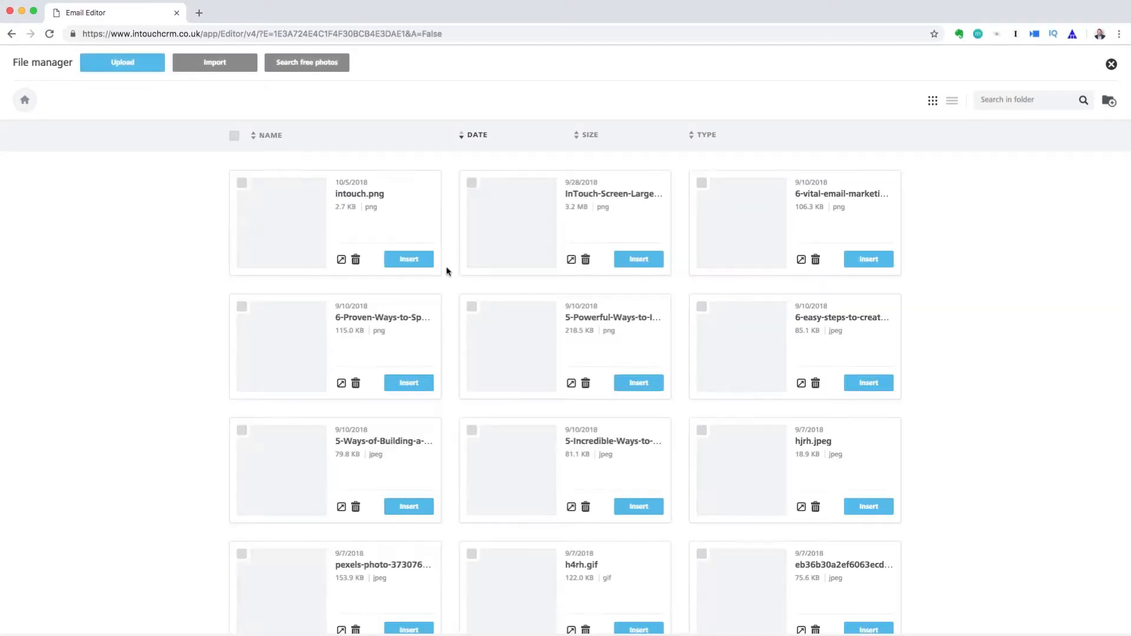
click(626, 264)
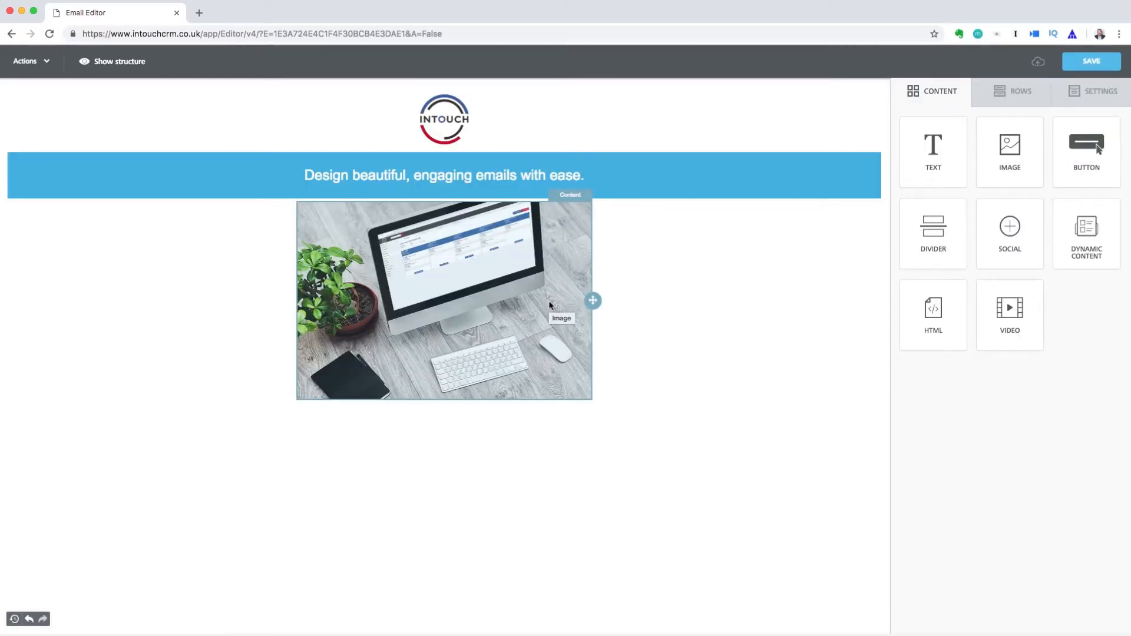
click(989, 98)
Add a narrow-plus-wide two-column row below the image with a text block in each column
drag(955, 276, 364, 394)
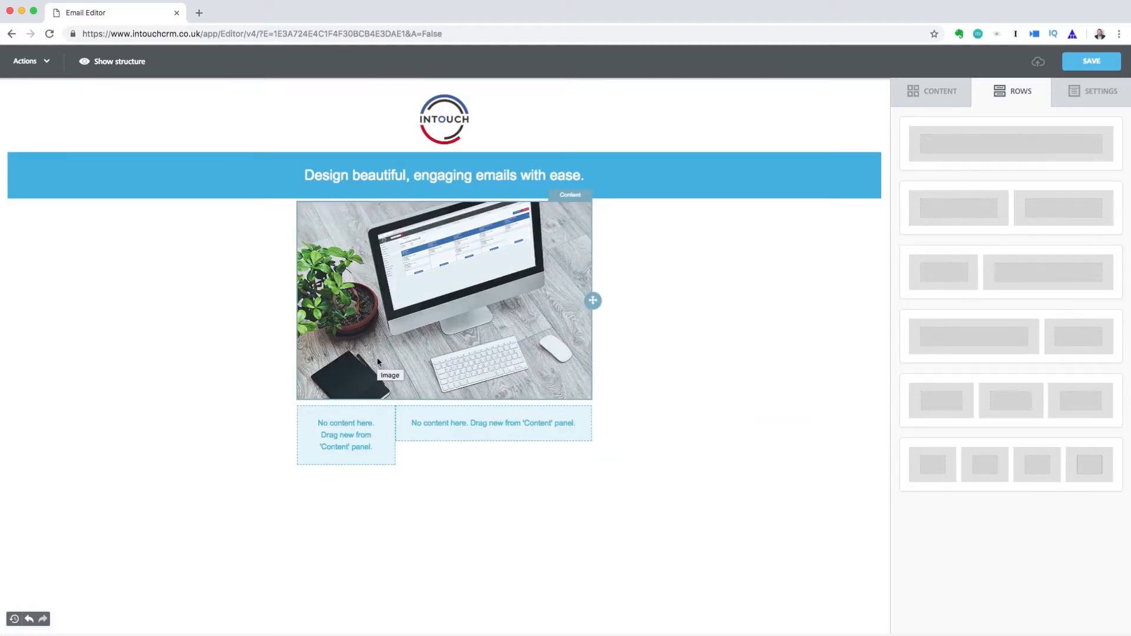
click(930, 101)
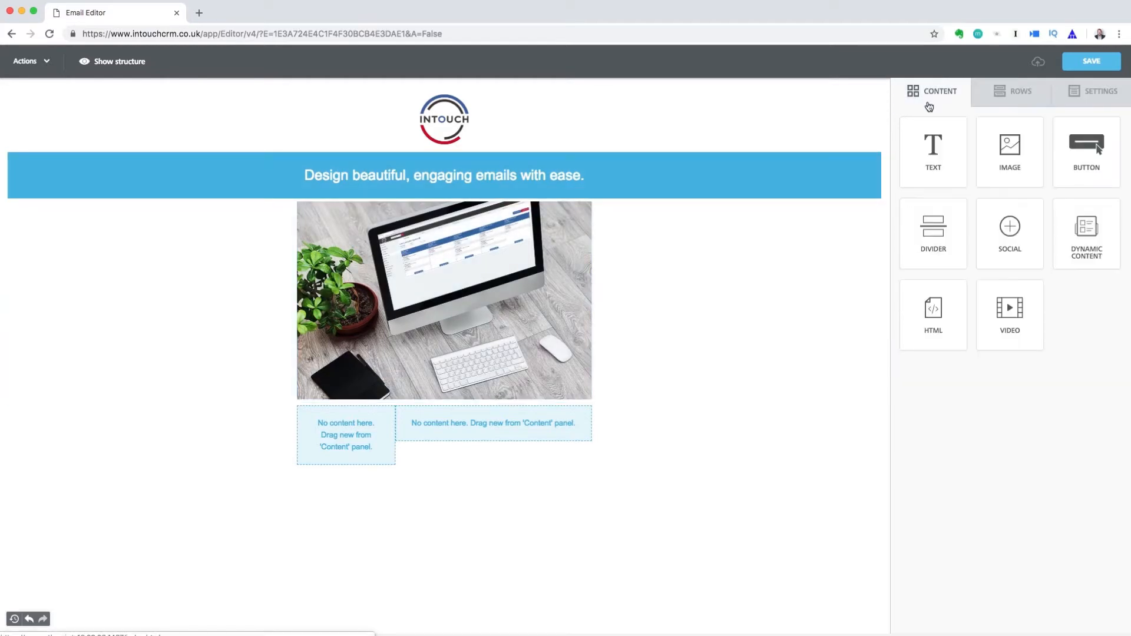
drag(937, 144, 321, 430)
drag(931, 152, 499, 416)
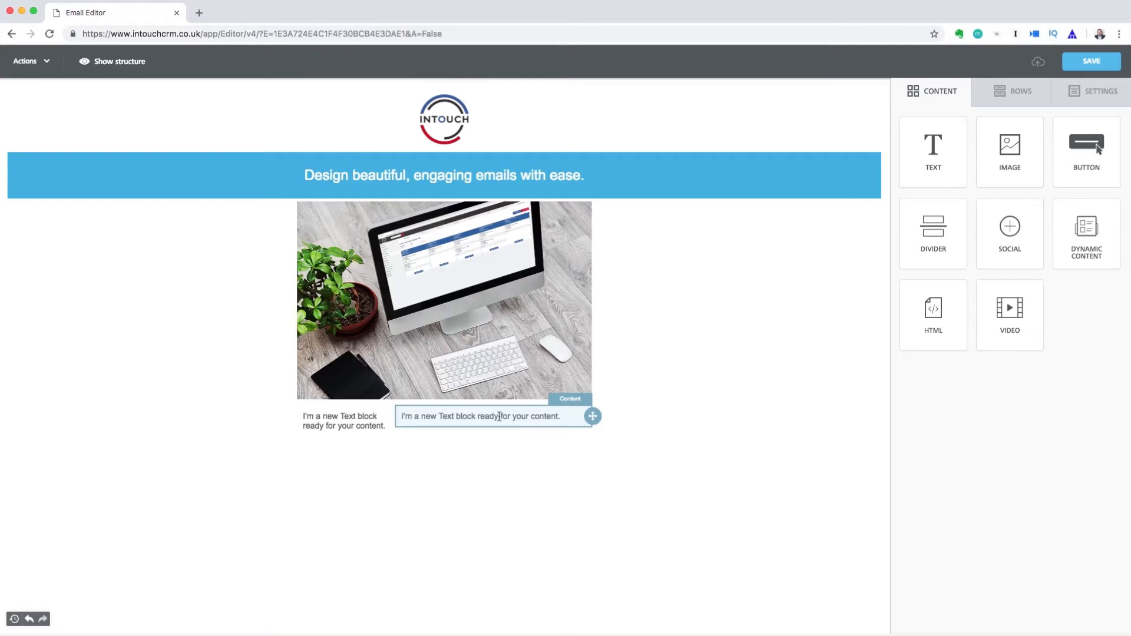
click(645, 430)
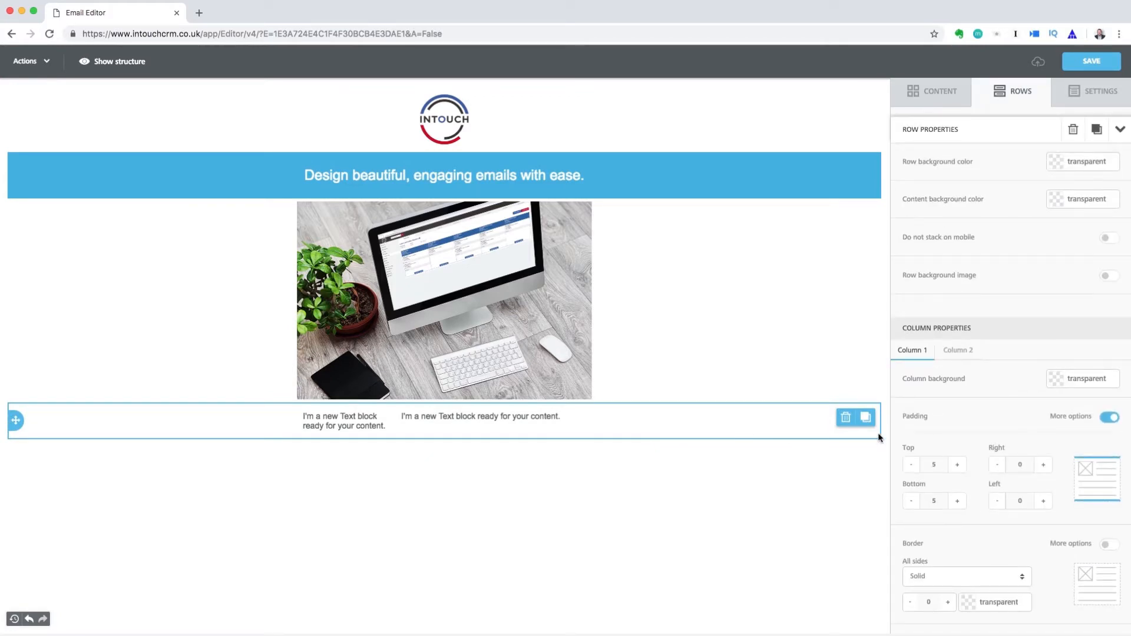
Give the left column a #3AAEE0 blue background
click(1056, 384)
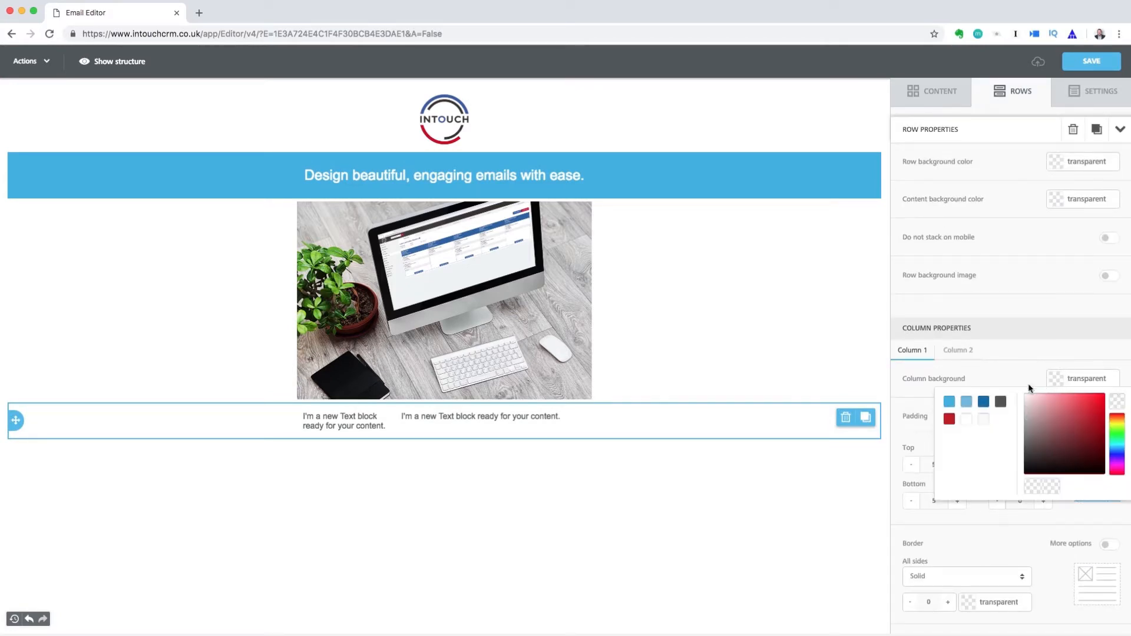
click(949, 403)
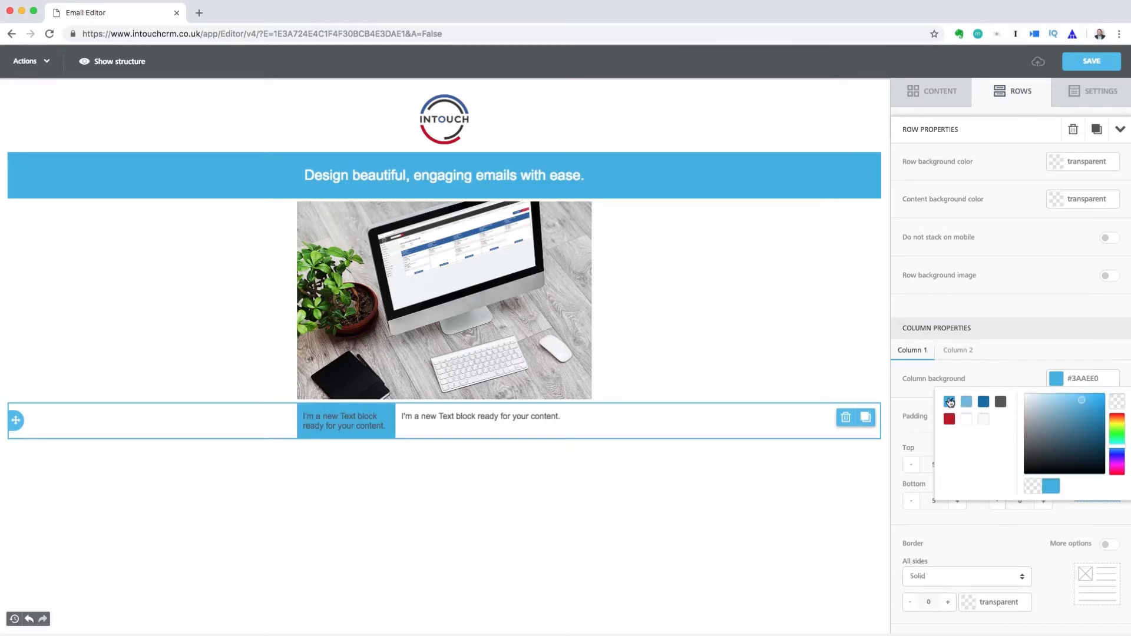
click(982, 540)
Set the column's padding to 15 top and 25 bottom, then paste in the What's changed? list
click(958, 465)
click(957, 465)
click(957, 501)
click(958, 501)
click(958, 501)
click(957, 501)
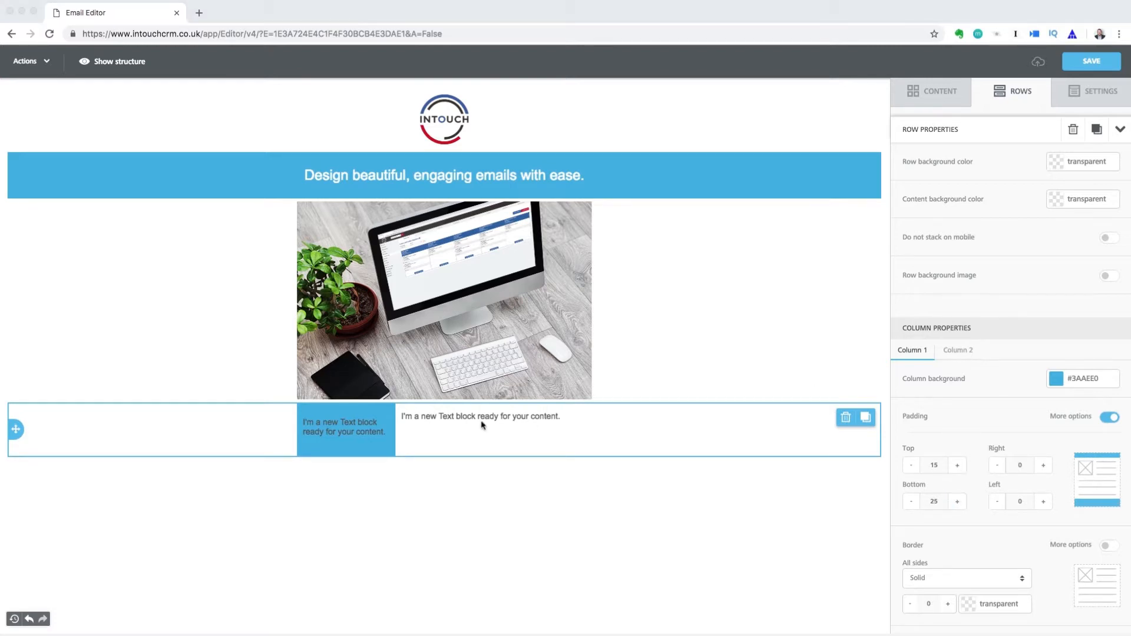
click(351, 426)
key(super+a)
Paste the What's changed? list into the left column, enlarge its heading, and make the text white and centred
text(What's changed? • More customisable • Better ease of use • Personalise your images)
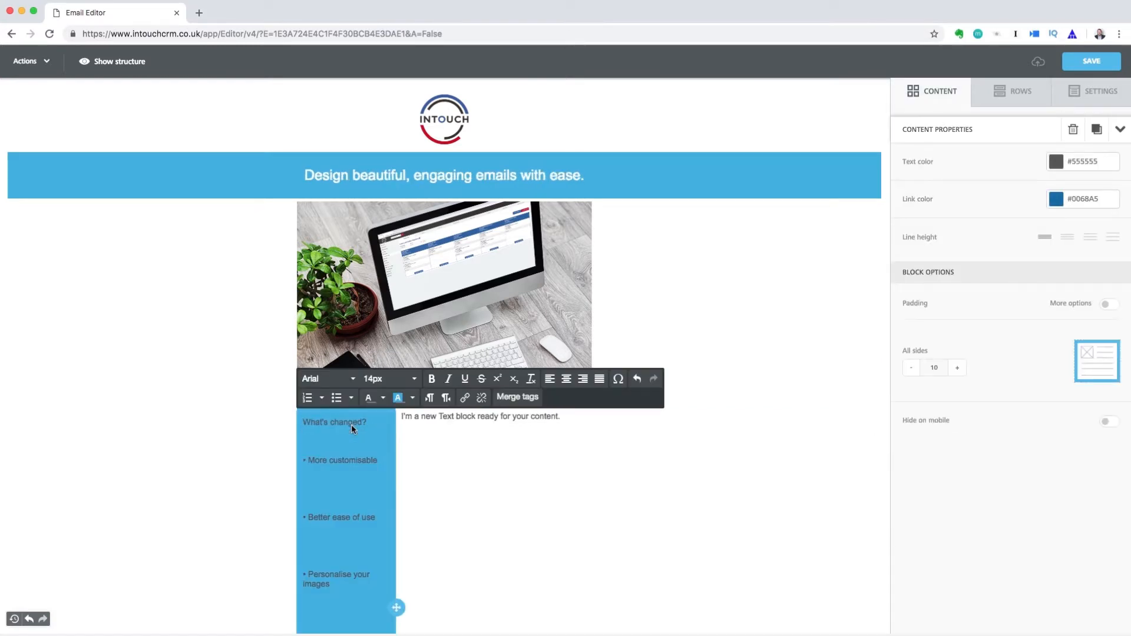
drag(362, 422, 304, 421)
click(412, 379)
click(388, 554)
click(1056, 161)
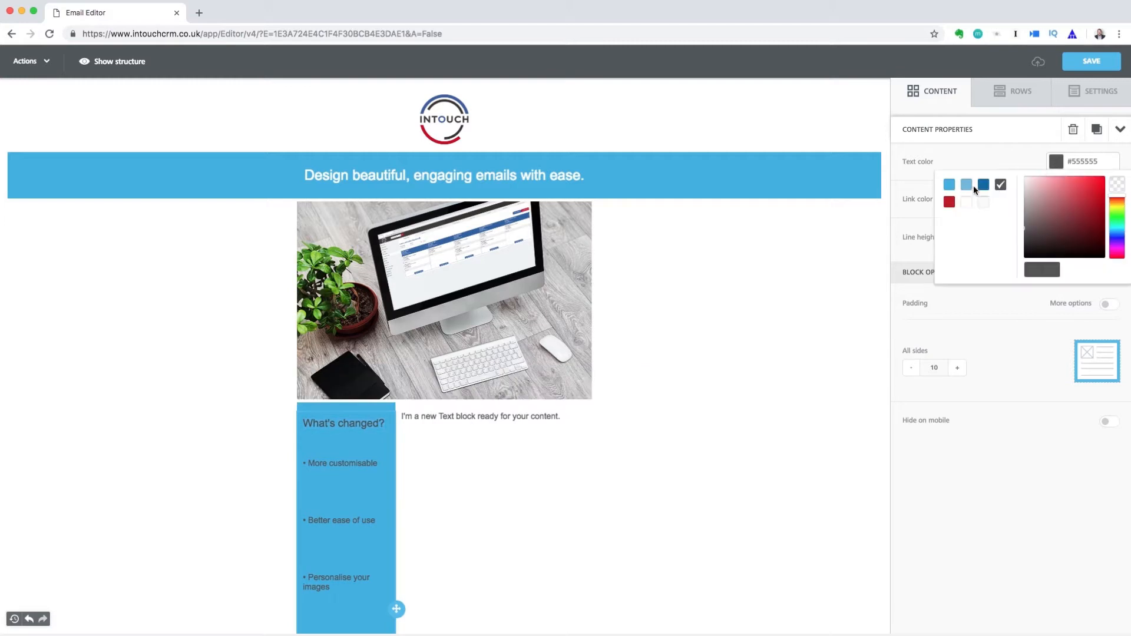
click(967, 203)
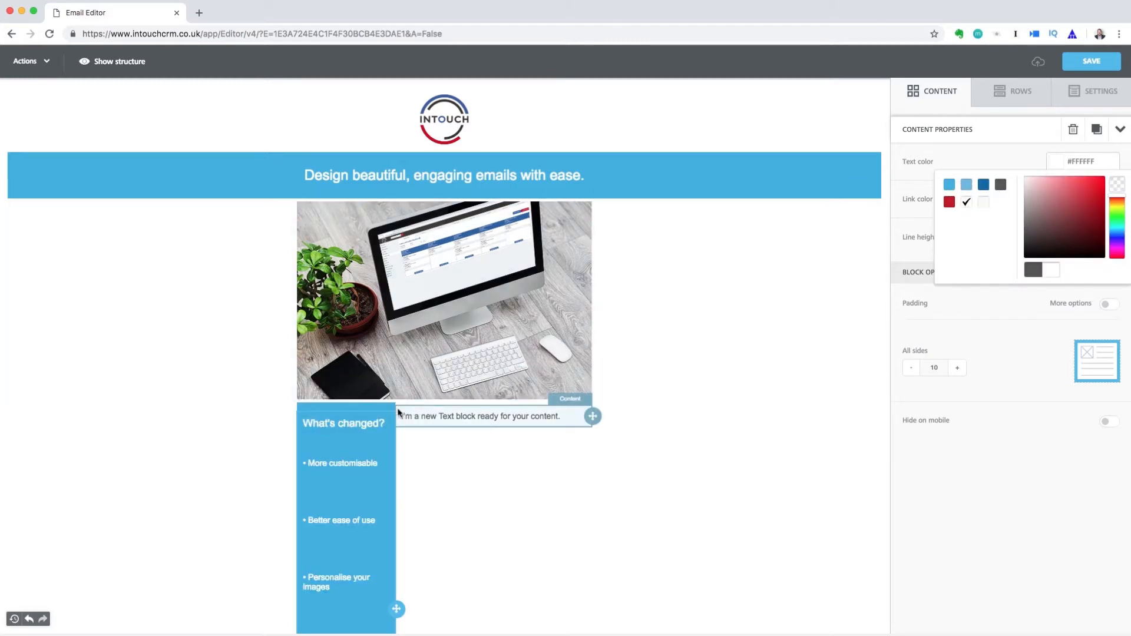
click(373, 421)
click(566, 378)
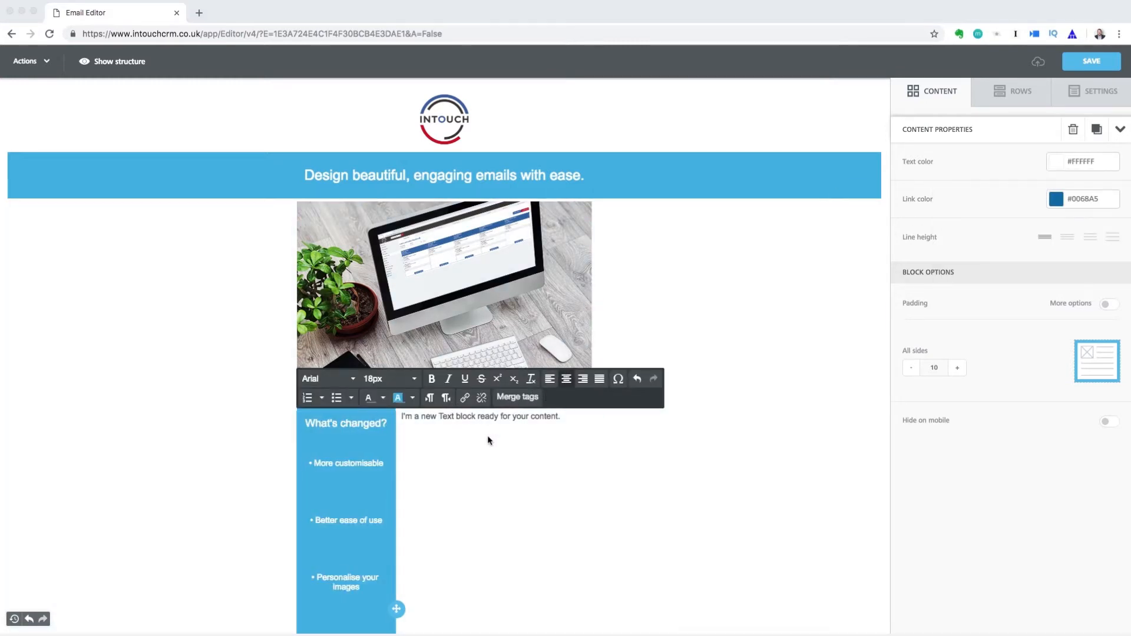
Paste the 'Hi, we are rolling out a brand new email editor' body text into the right column with the second line height
click(462, 420)
key(super+v)
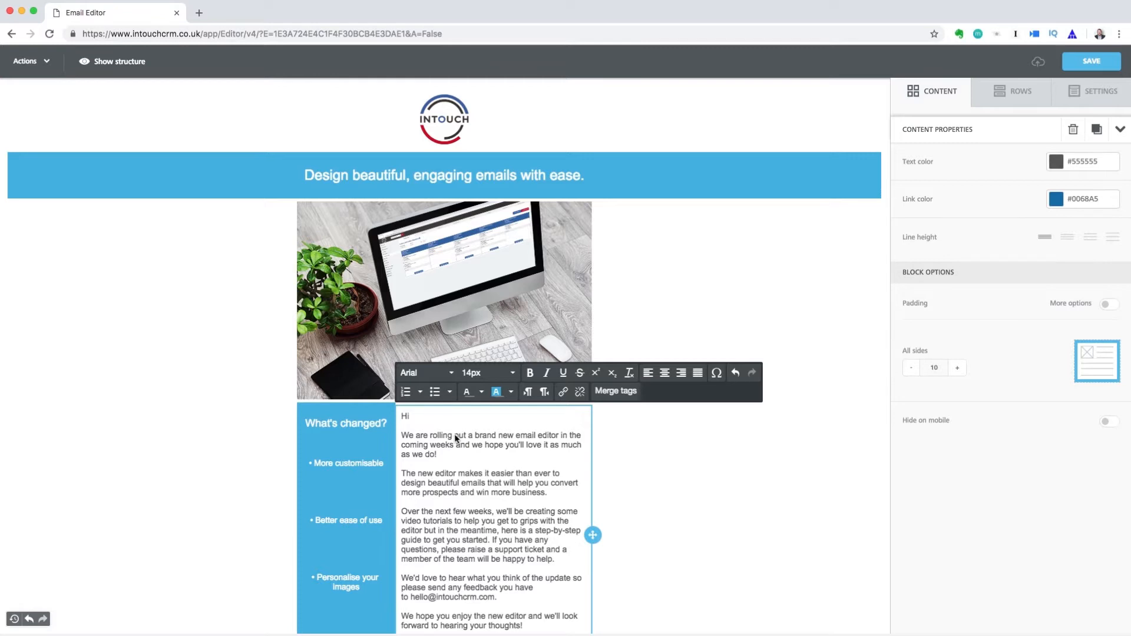
click(1066, 237)
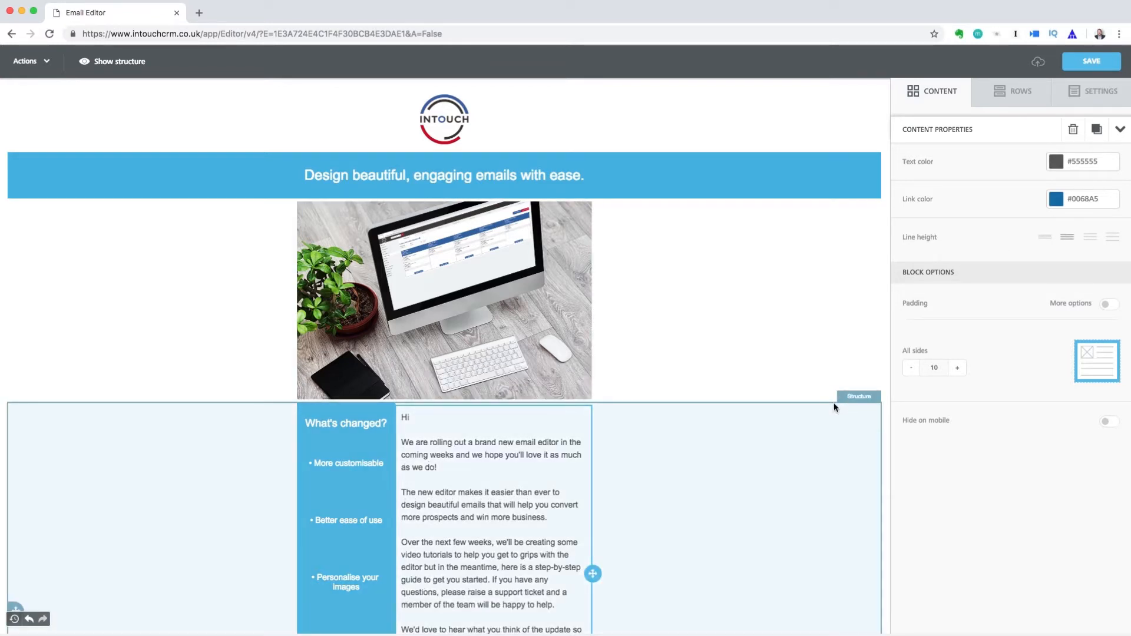
click(834, 404)
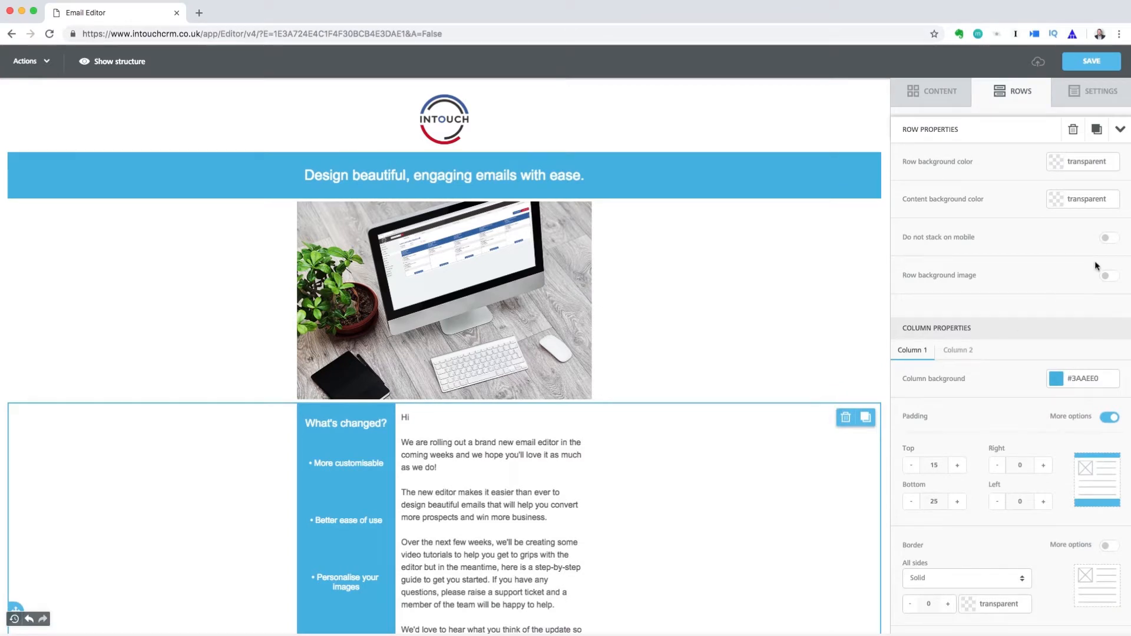
Preview the email in Mobile view and scroll down to 'The InTouch Team' sign-off
click(1107, 239)
click(1104, 241)
click(43, 68)
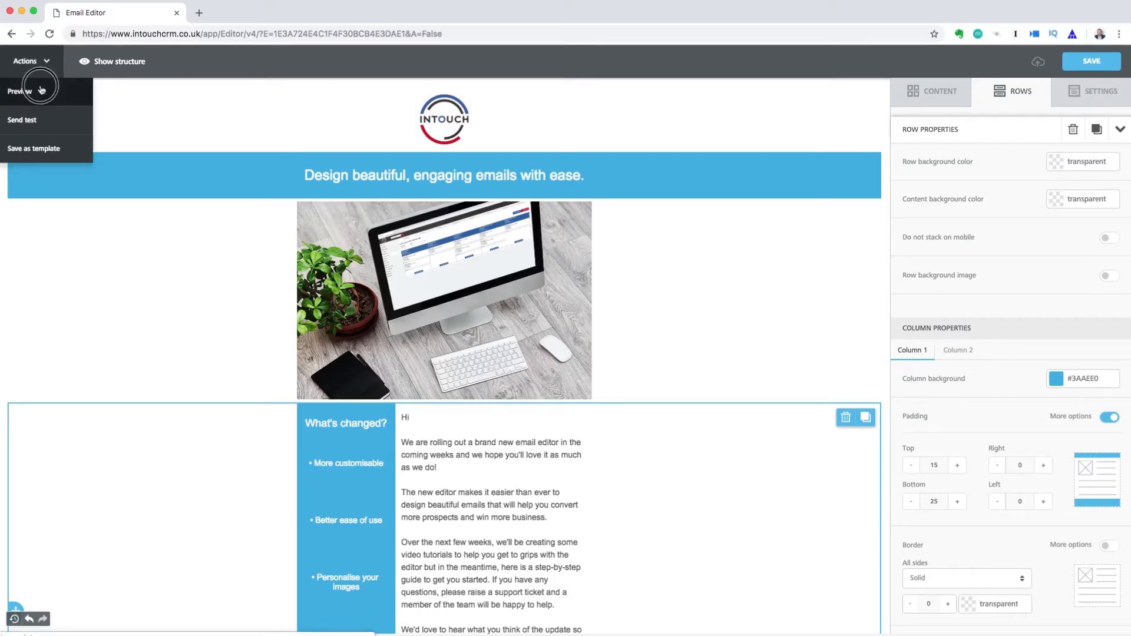
click(36, 91)
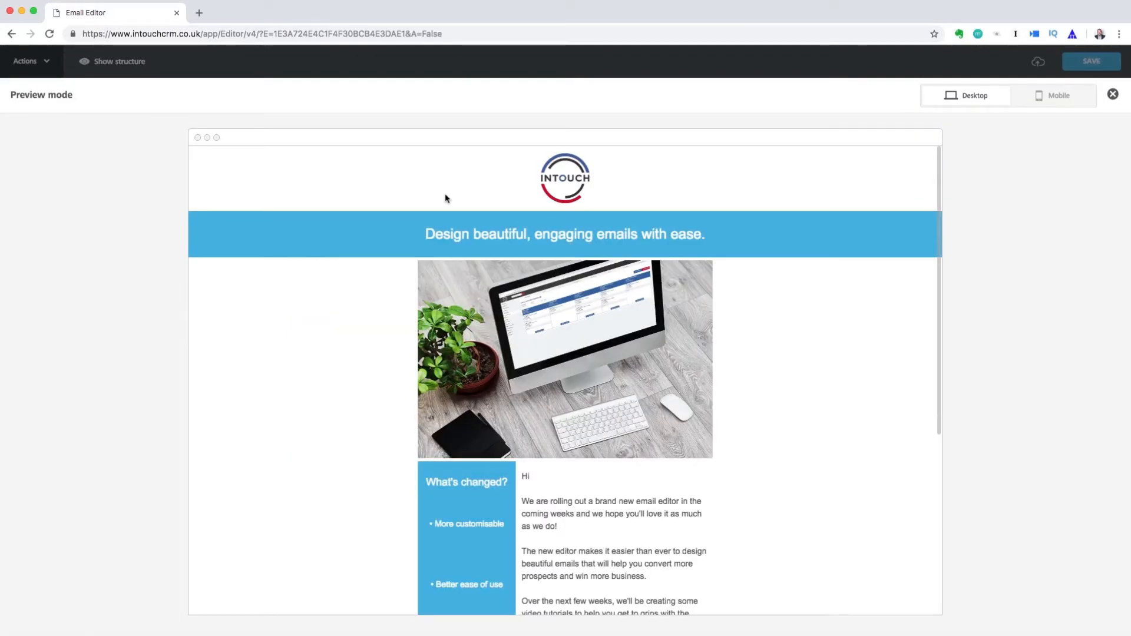
click(1078, 104)
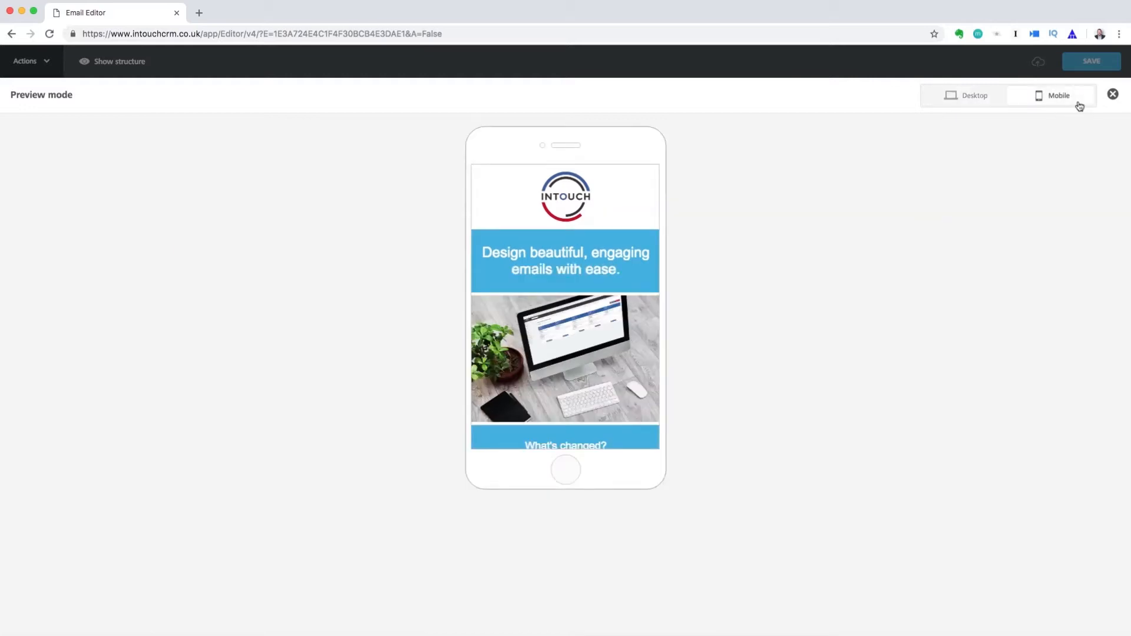
scroll(622, 338, down, 8)
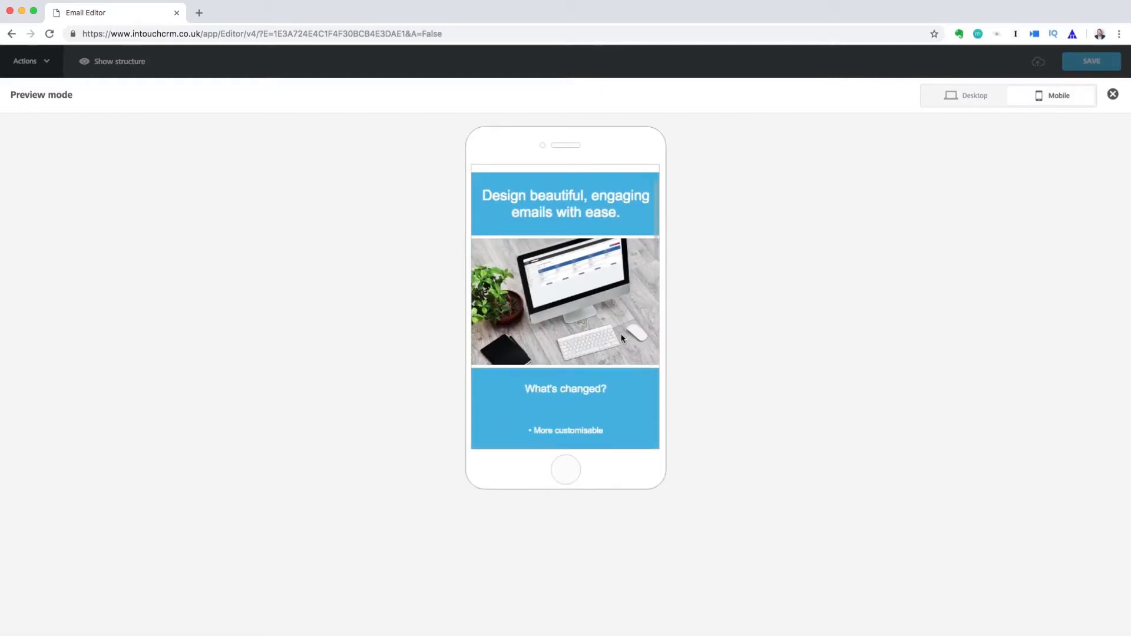
scroll(622, 338, down, 10)
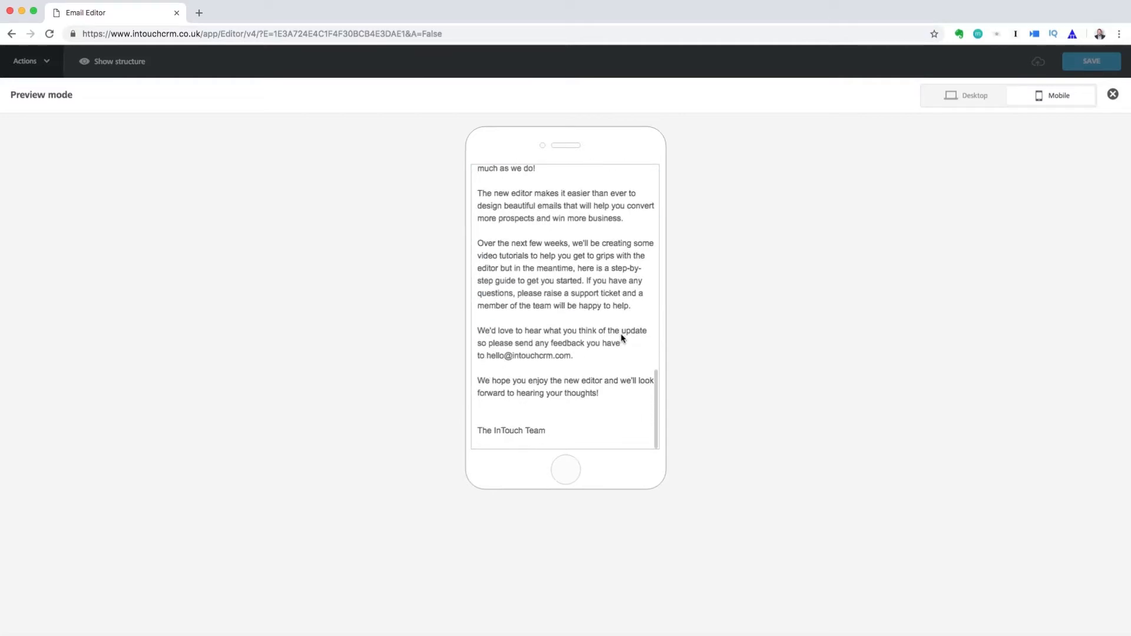
Turn on Do not stack on mobile, check the side-by-side columns in mobile preview, then turn it off again
click(1113, 95)
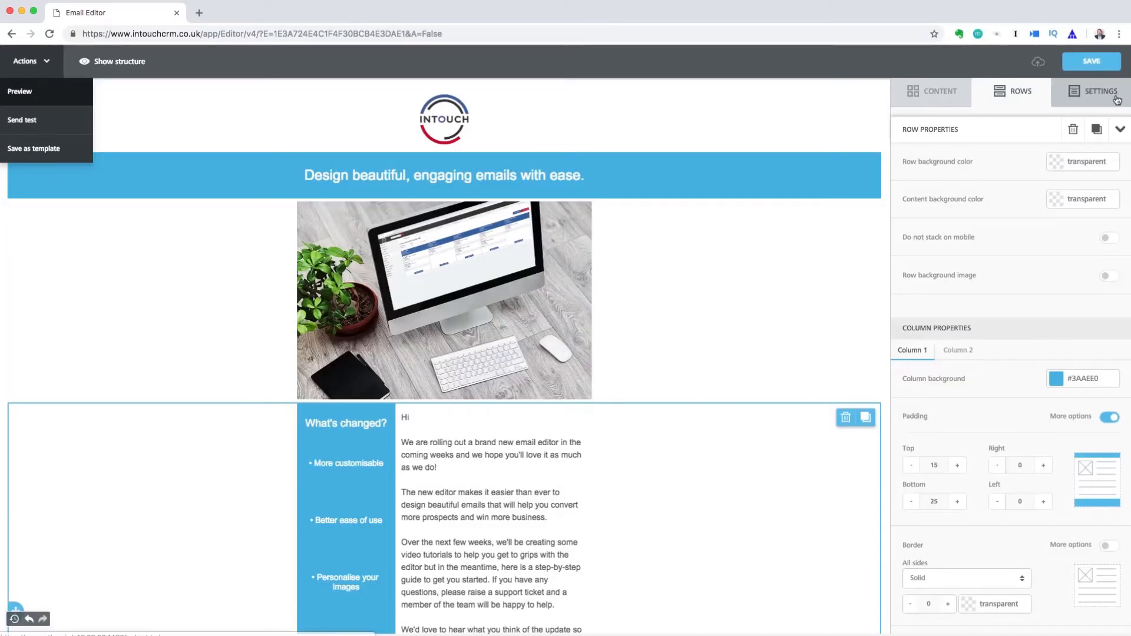
click(1109, 239)
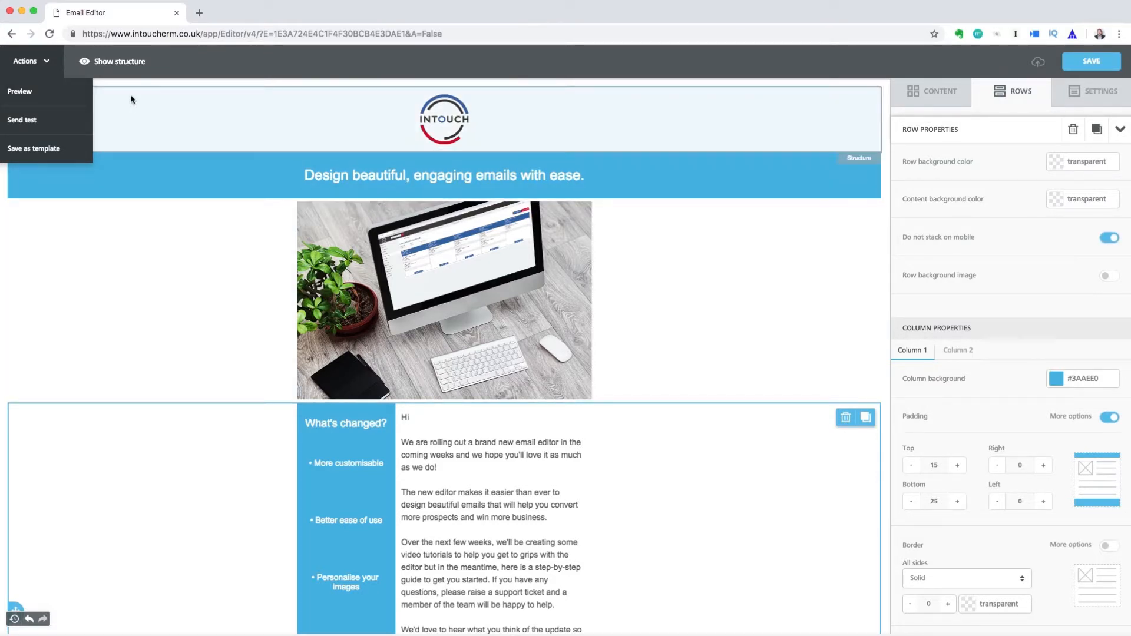
click(78, 100)
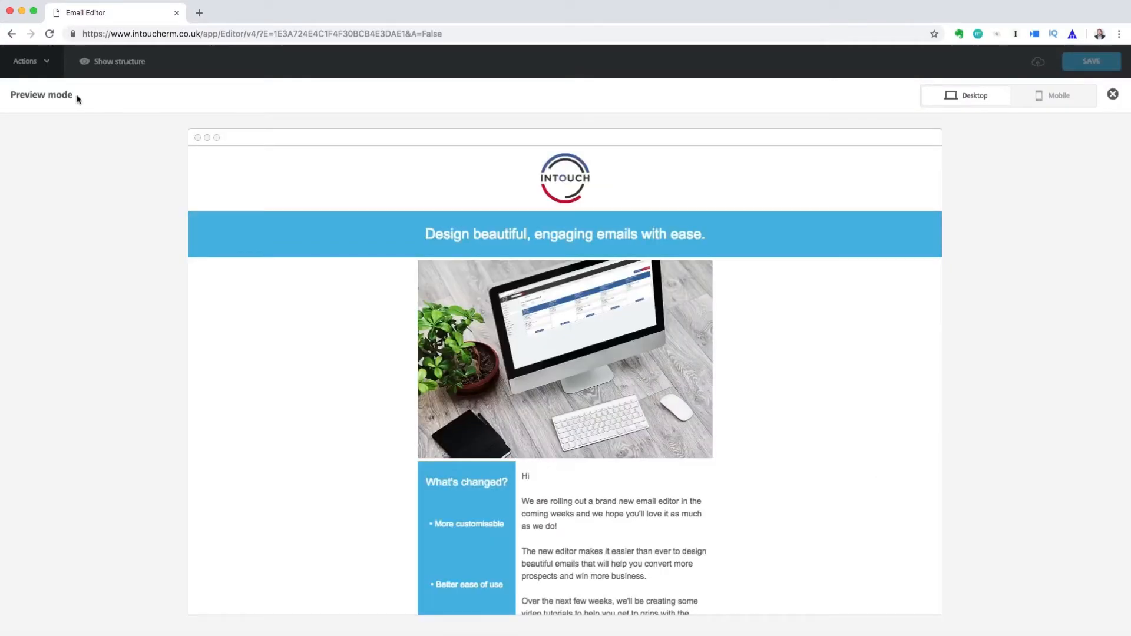
click(1050, 96)
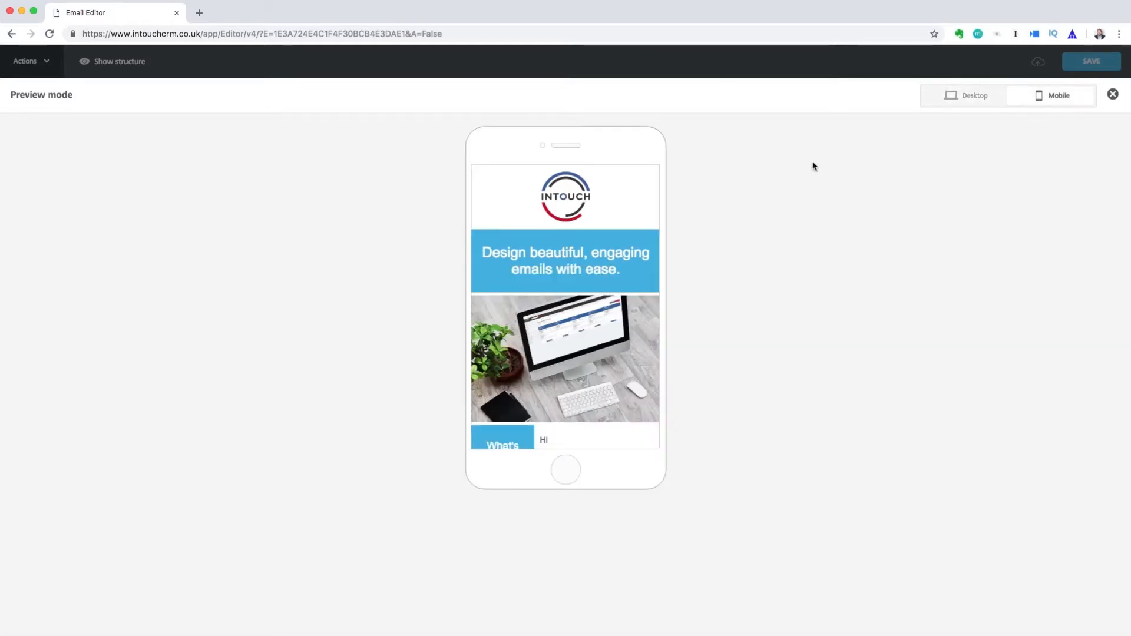
scroll(609, 270, down, 6)
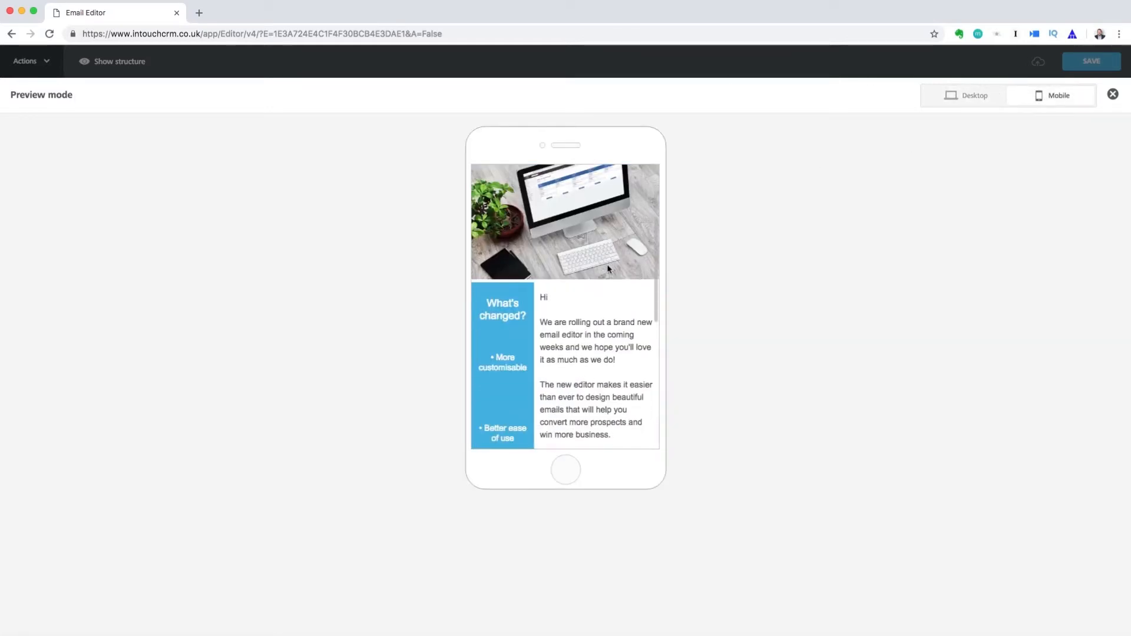
scroll(608, 269, down, 10)
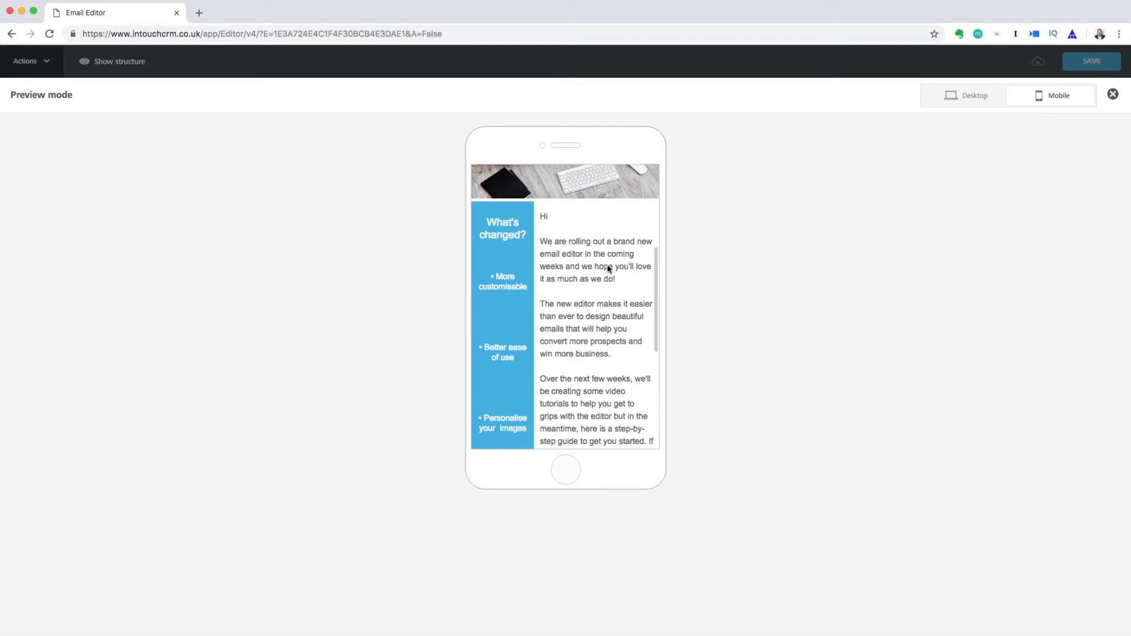
scroll(608, 268, up, 15)
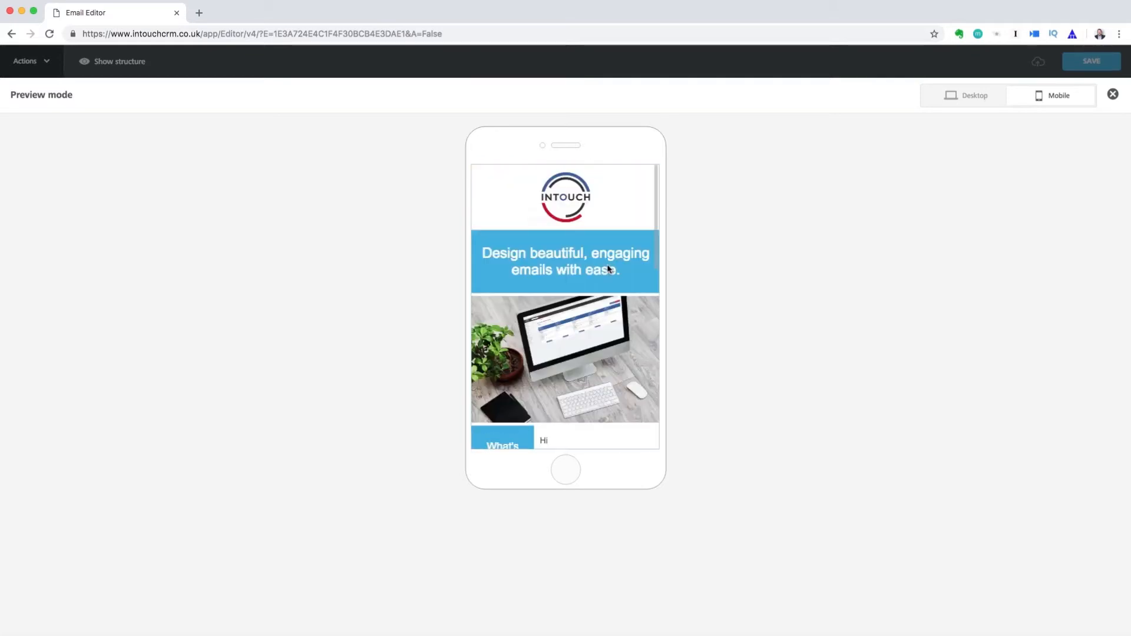
click(1114, 95)
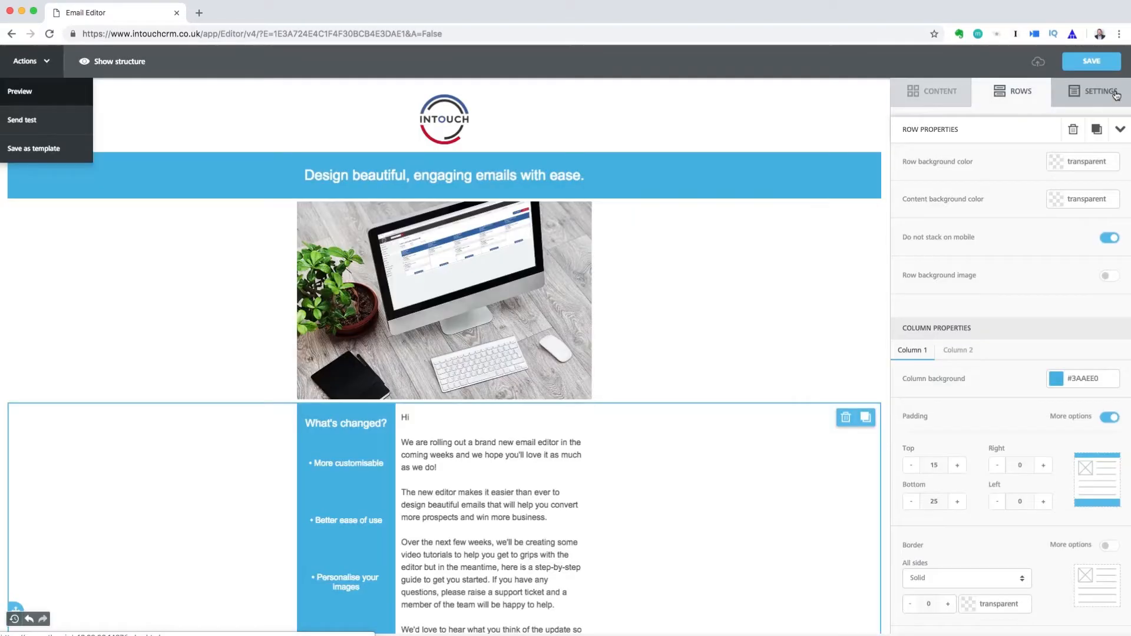
click(1107, 238)
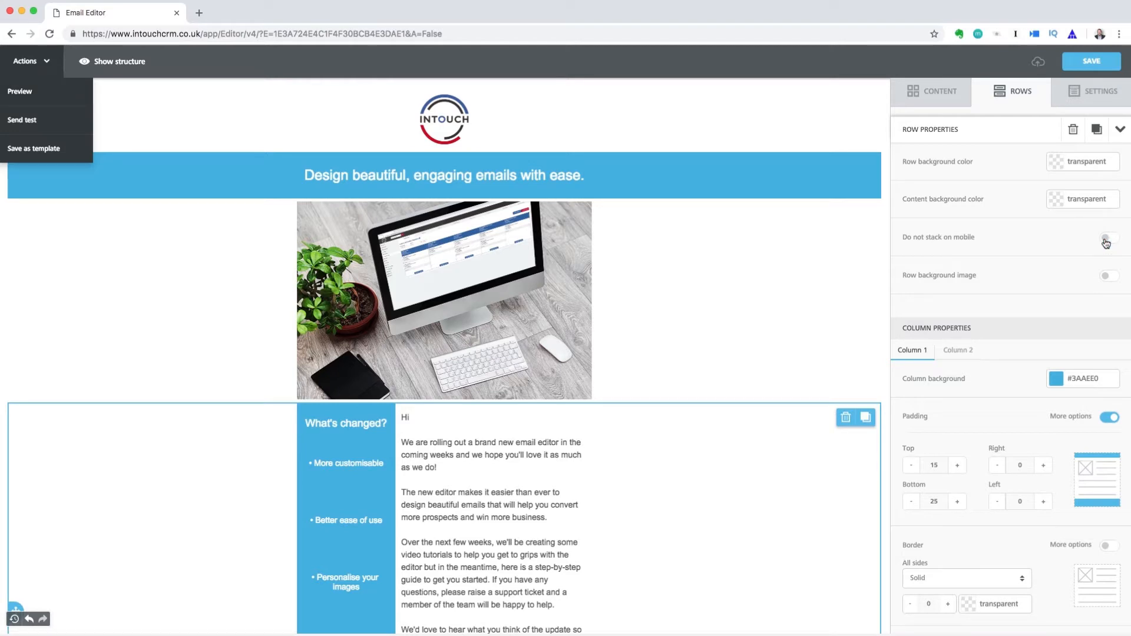
Make the greeting 'Hi %FirstName%,' with the First Name merge tag, then select 'step-by-step guide' for linking
click(420, 419)
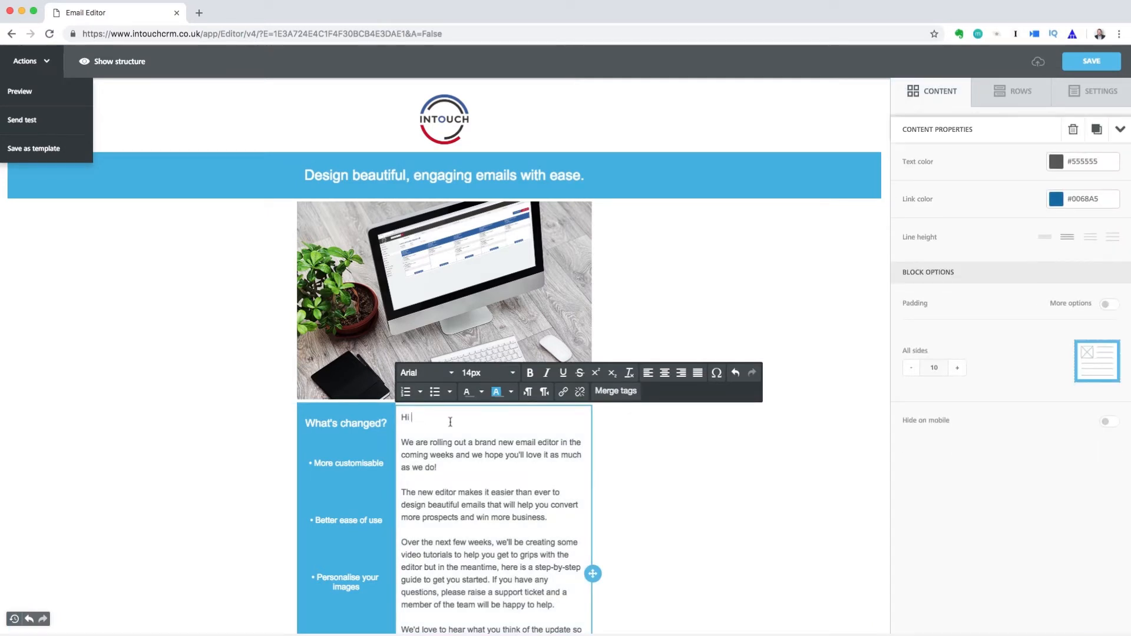
click(629, 399)
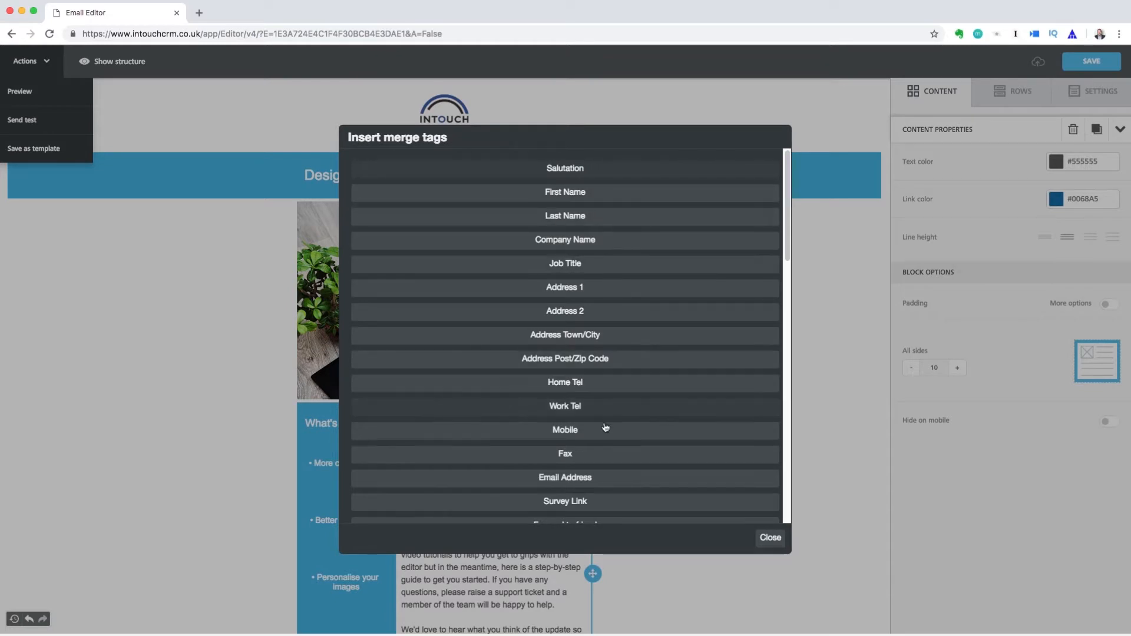
click(615, 200)
text(,)
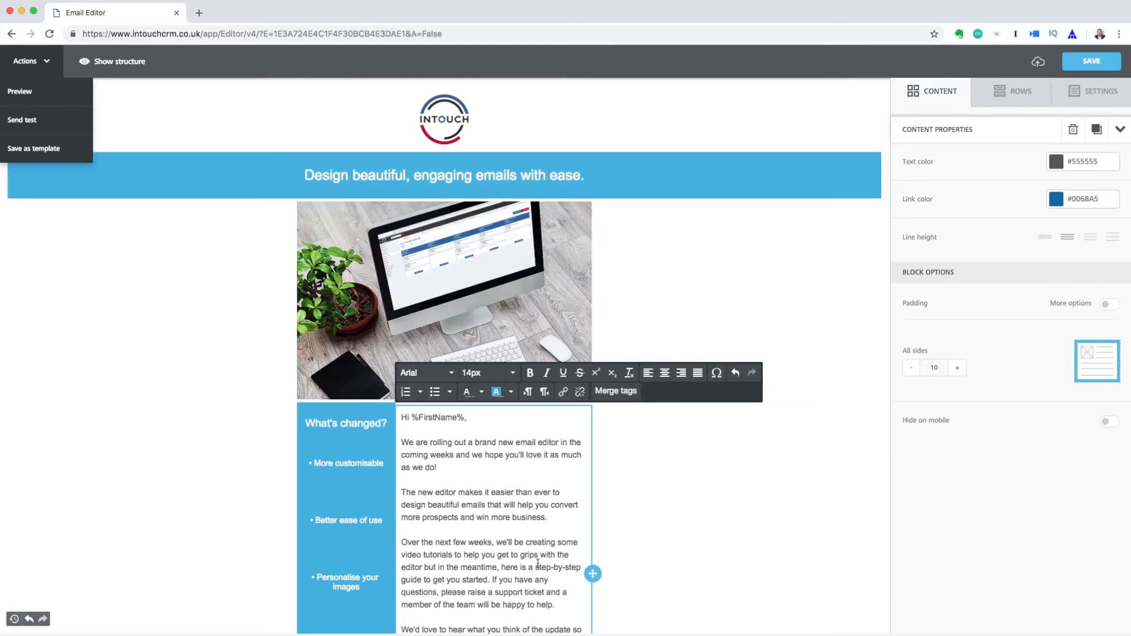
drag(536, 567, 422, 586)
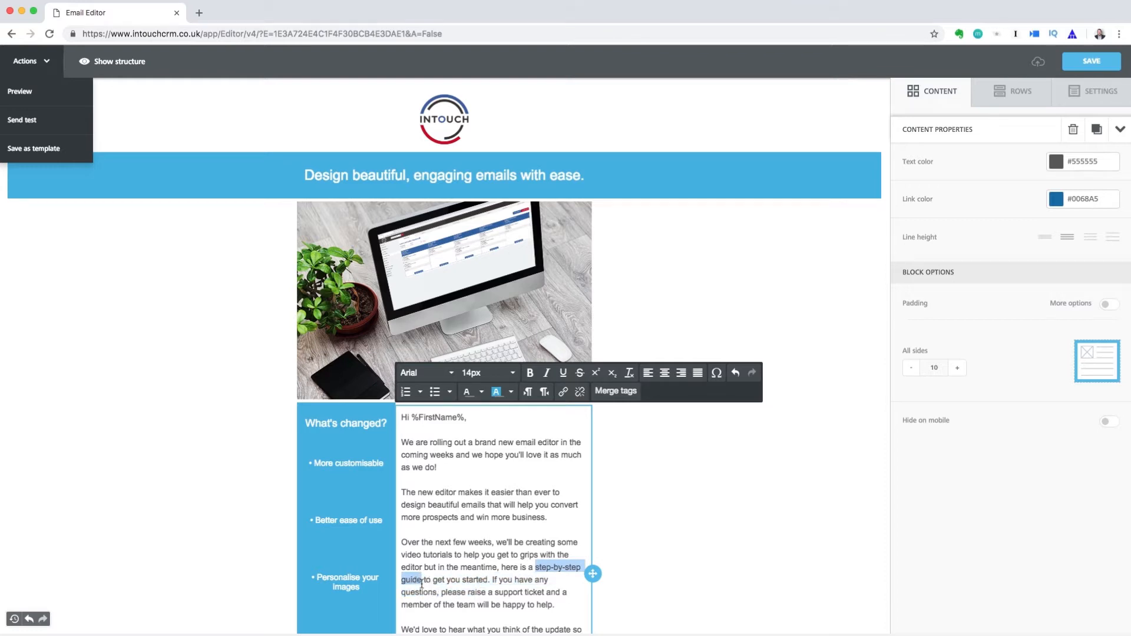
click(564, 393)
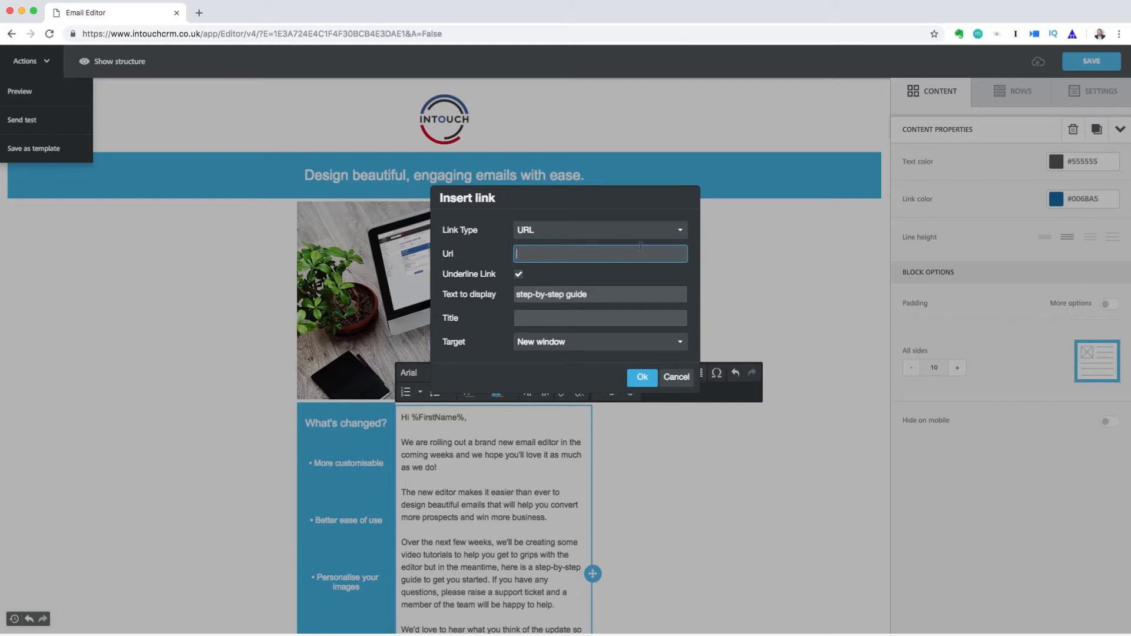
Link 'step-by-step guide' to Step-By-Step-Guide.pdf chosen from the File Manager
click(681, 231)
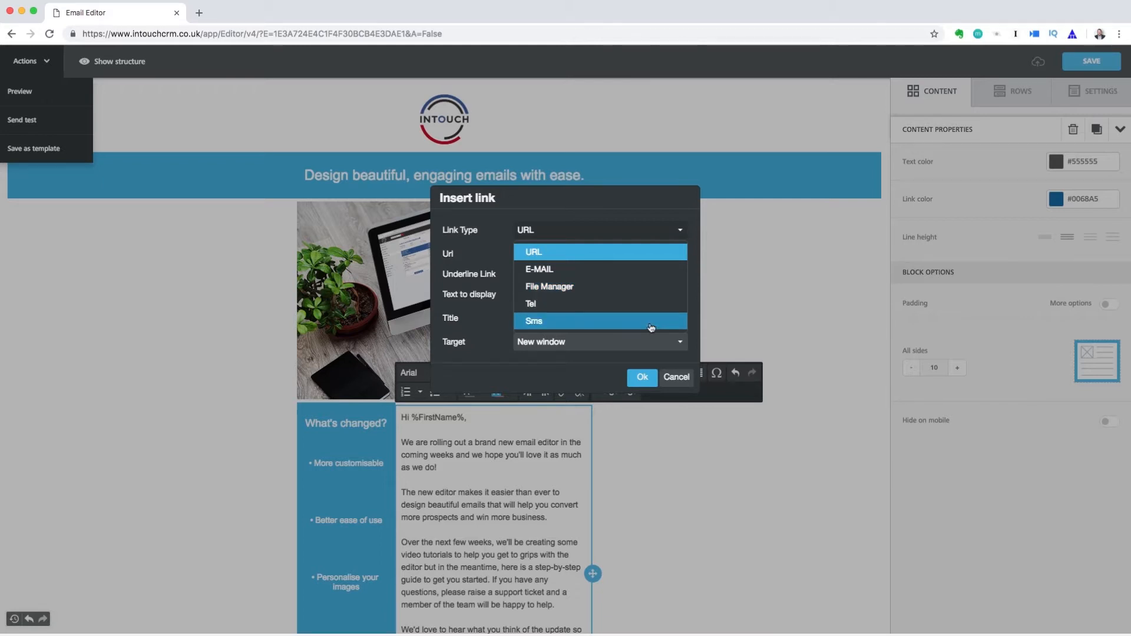
click(651, 293)
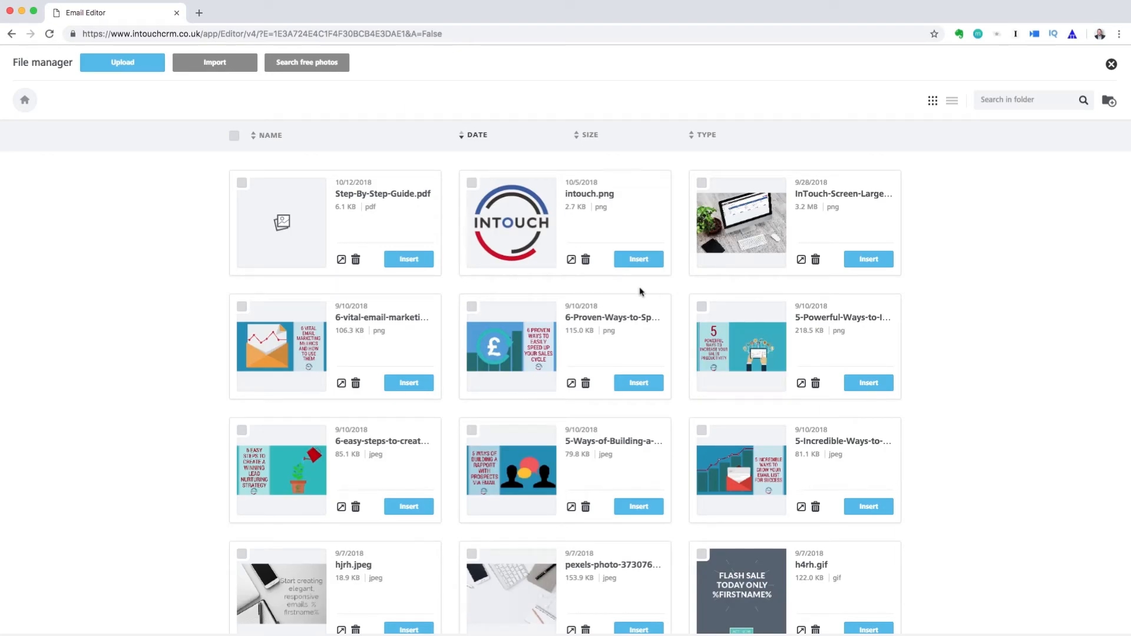
click(429, 267)
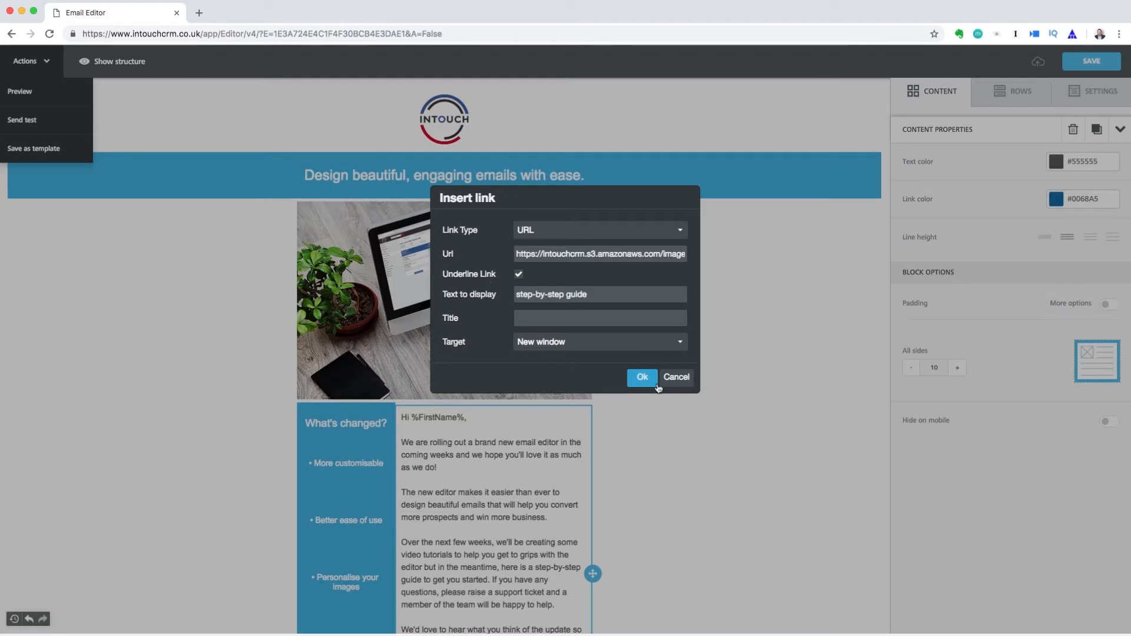
click(642, 378)
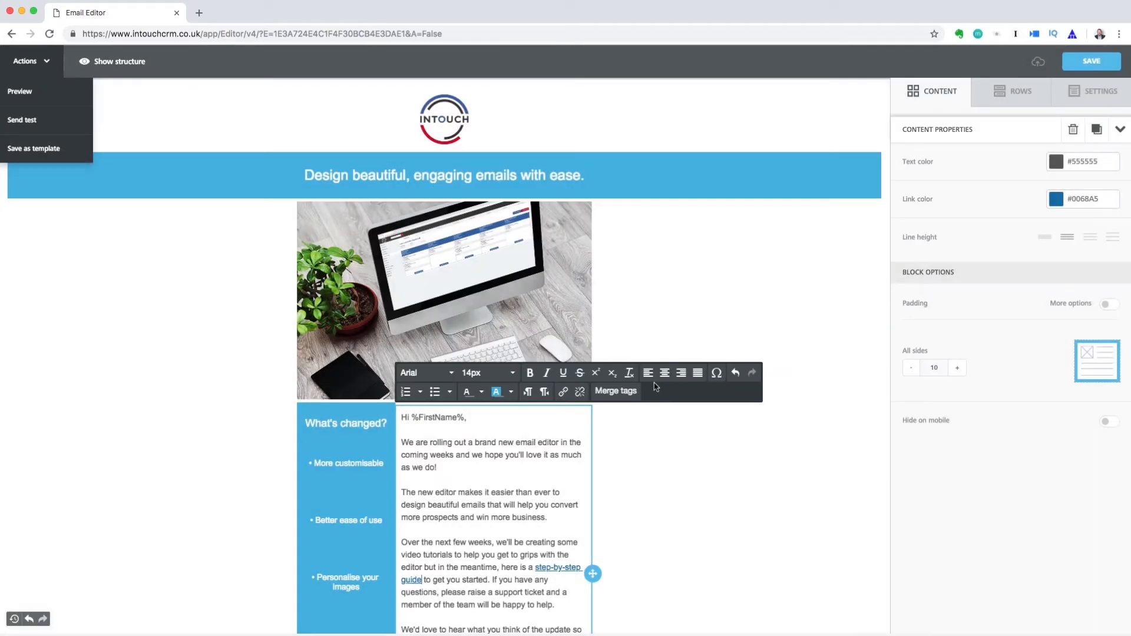
scroll(656, 409, down, 5)
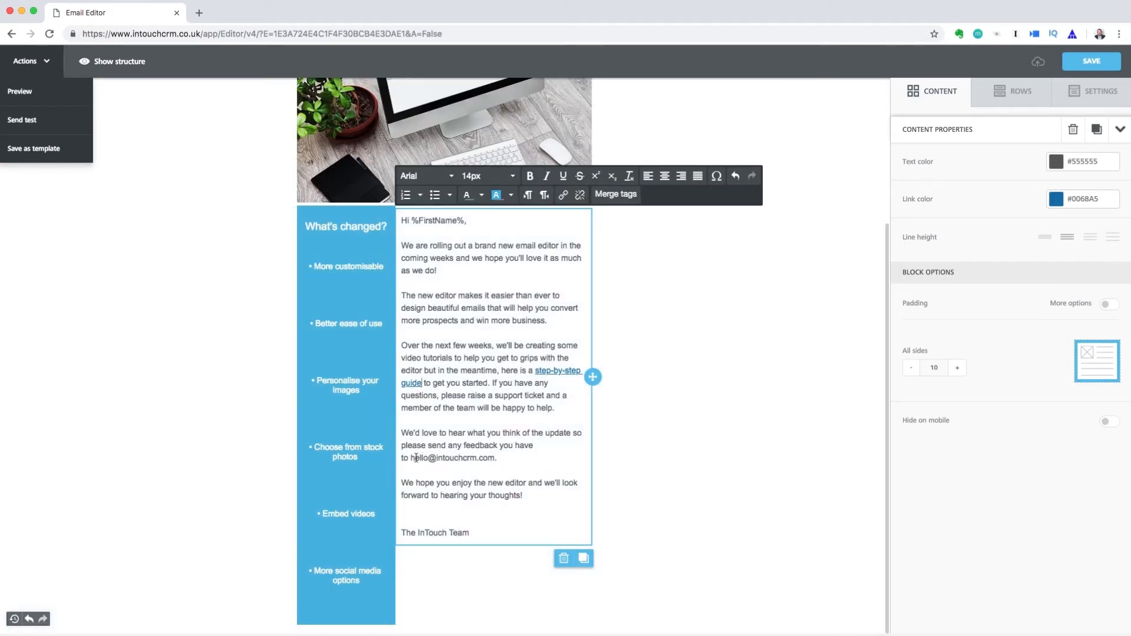
Turn the feedback e-mail address into an E-MAIL link with subject 'Email Editor Feedback'
drag(411, 458, 488, 463)
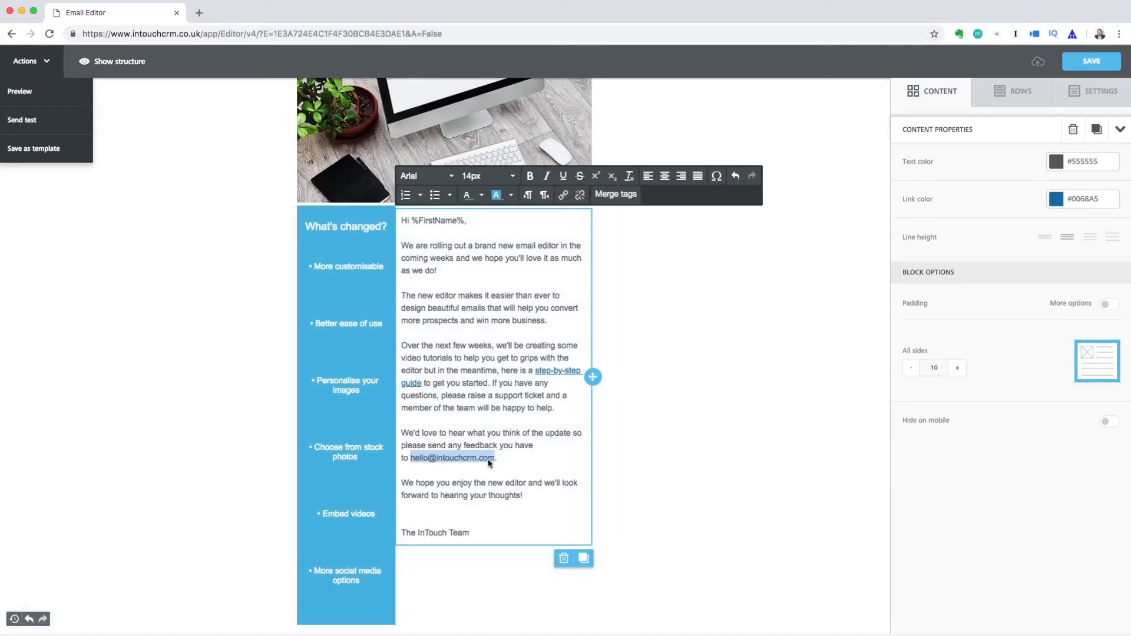
click(563, 195)
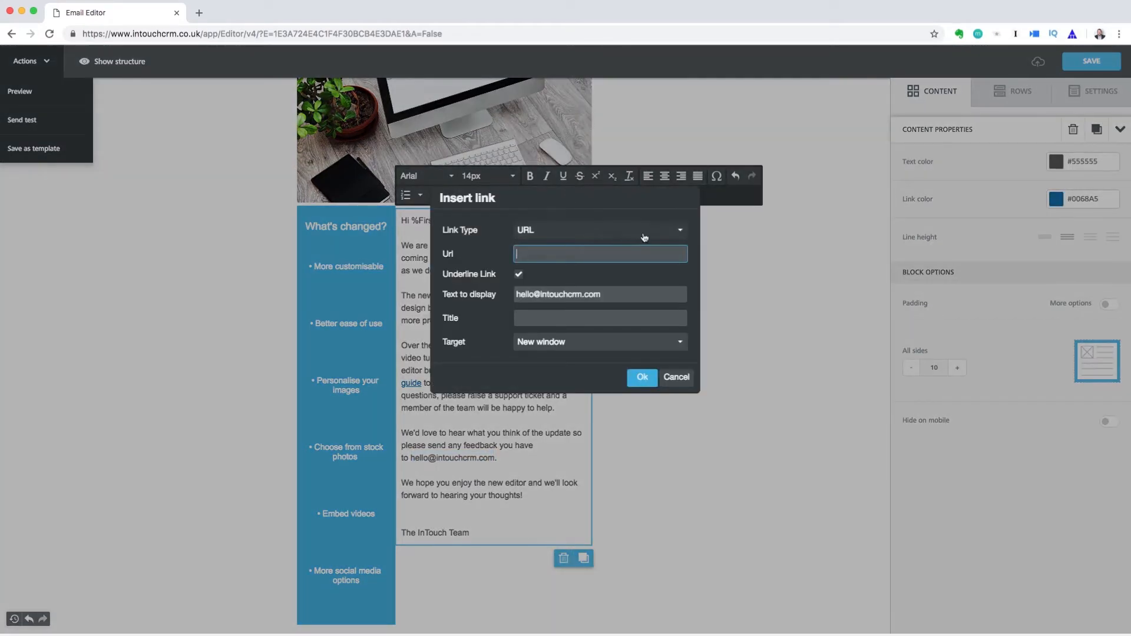
click(684, 233)
click(654, 262)
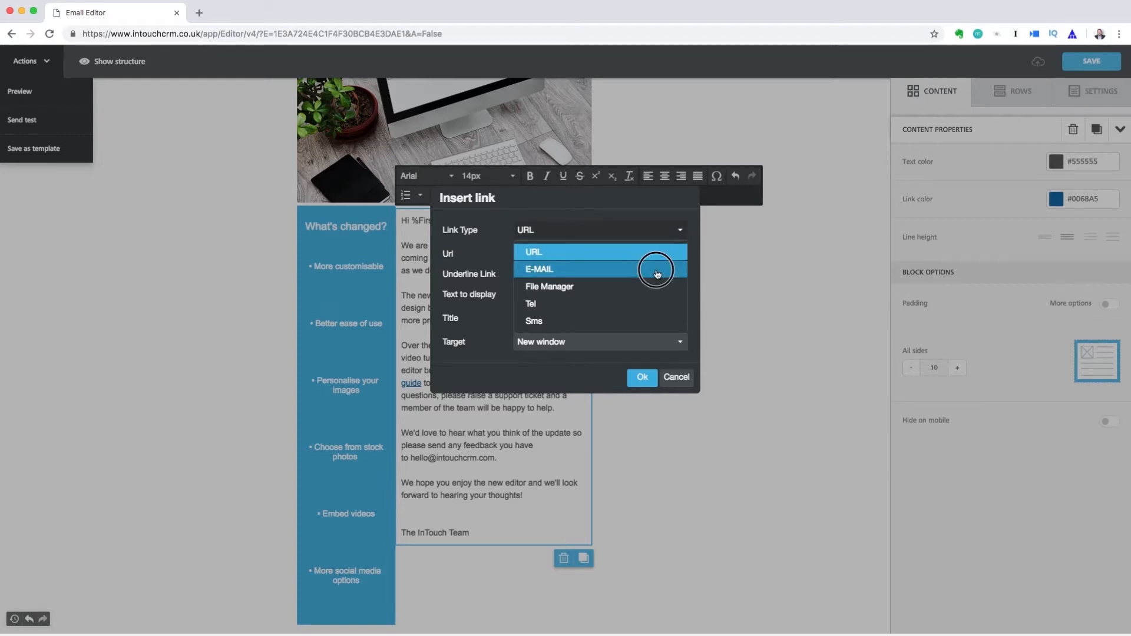
click(656, 271)
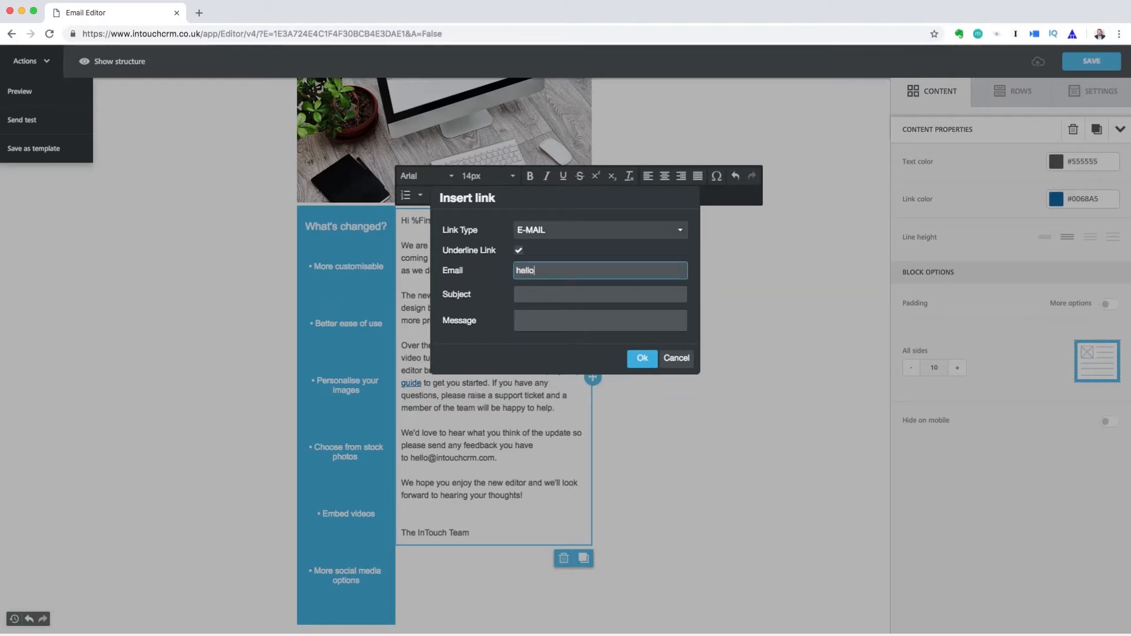
key(Tab)
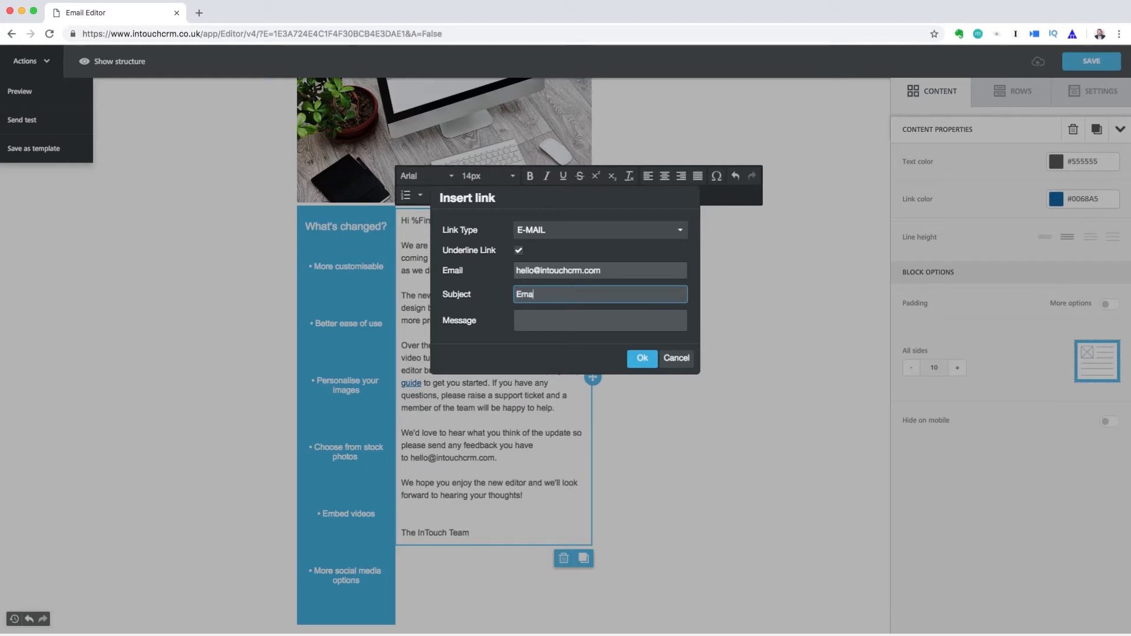
text(Email Editor Feedback)
click(634, 364)
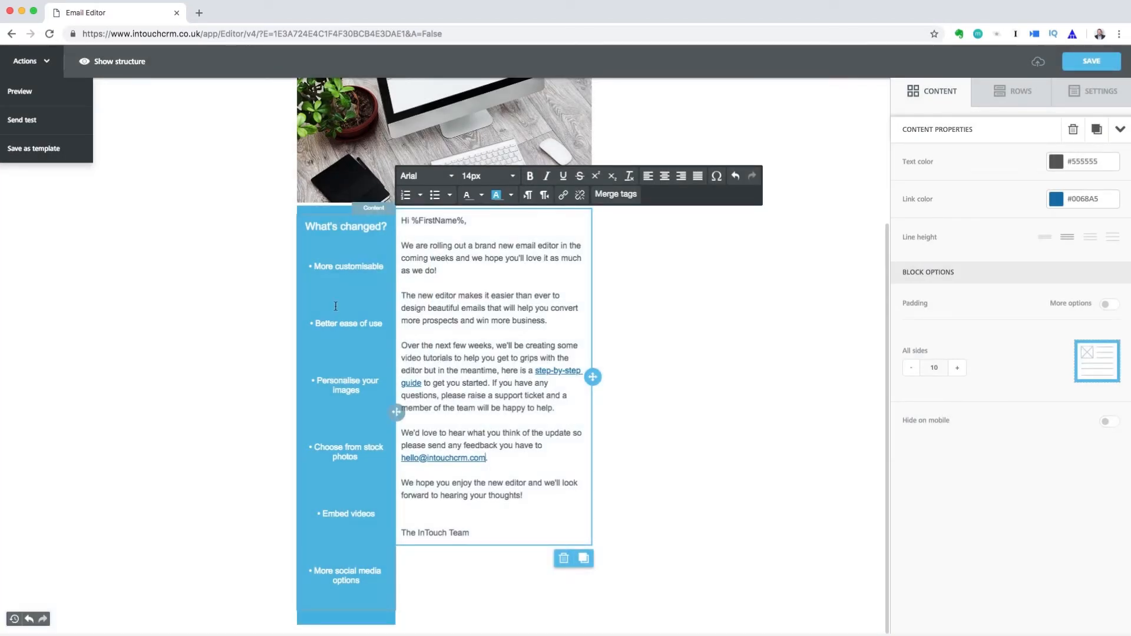
Delete the blank lines between the items of the blue What's changed? list
click(333, 300)
click(328, 286)
key(BackSpace)
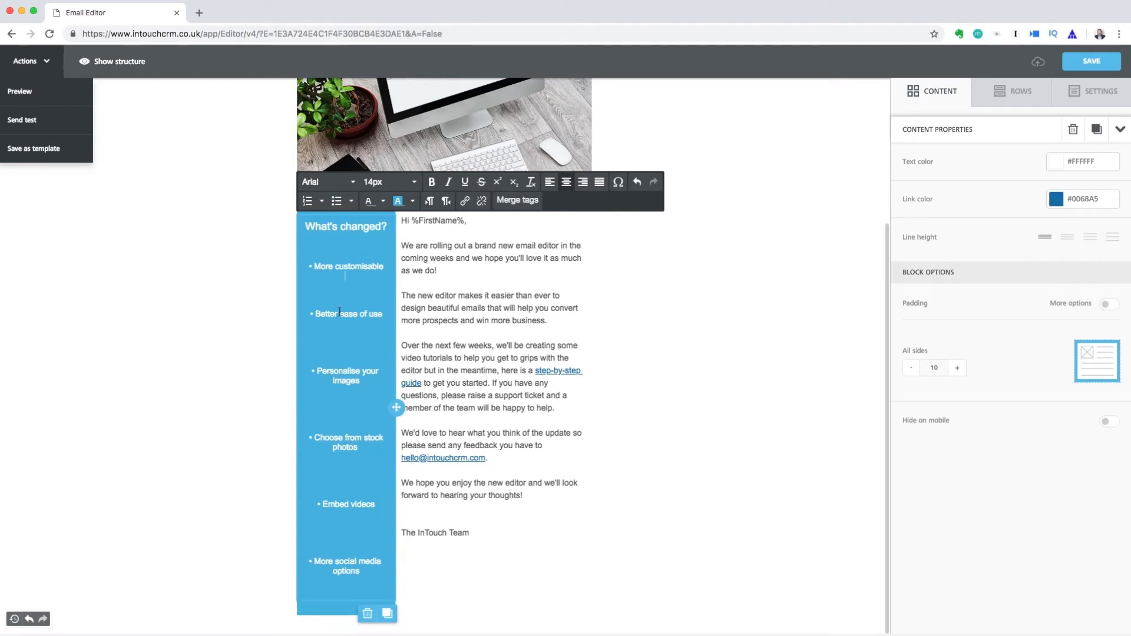
key(BackSpace)
click(358, 402)
key(BackSpace)
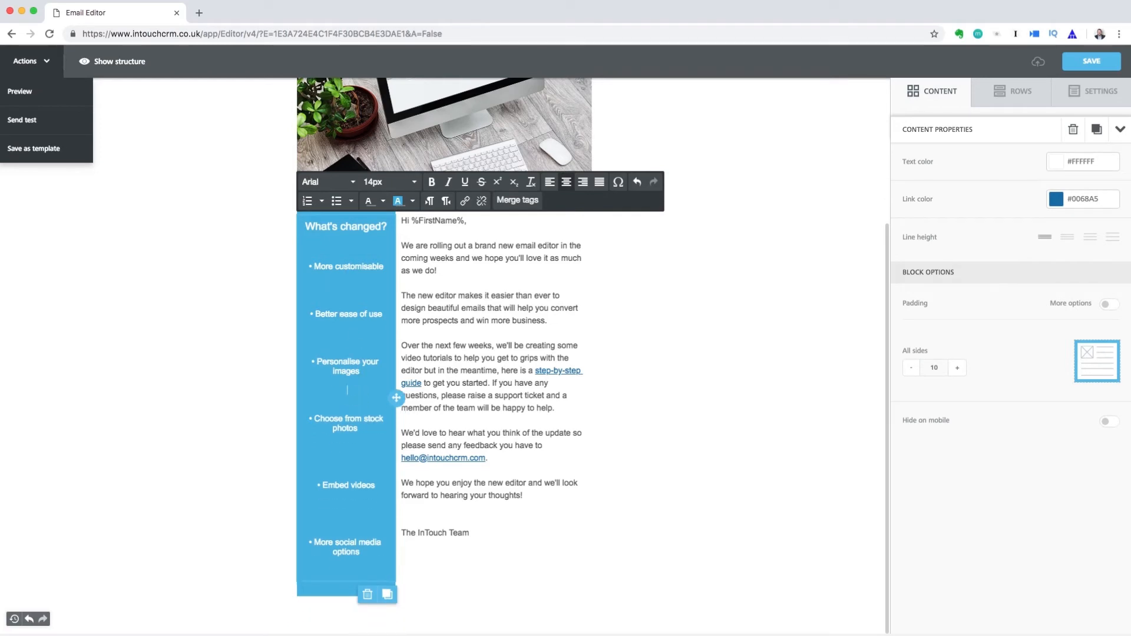
click(347, 457)
key(BackSpace)
click(346, 514)
key(BackSpace)
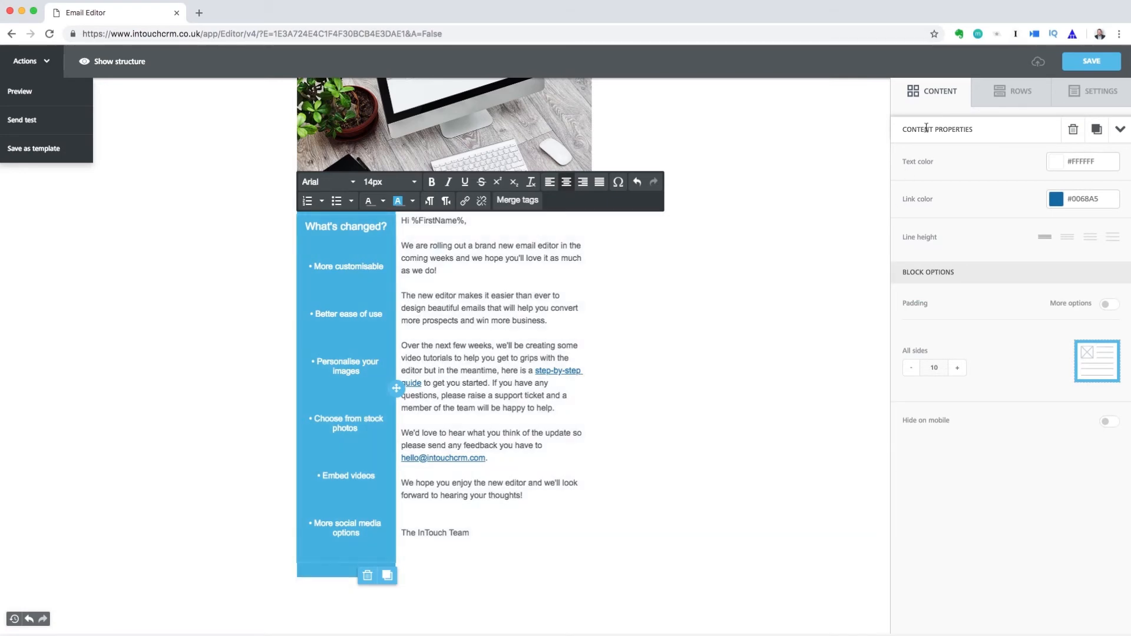
Add a Button block below the sidebar list labelled 'Watch Demo'
click(939, 100)
drag(1087, 147, 353, 548)
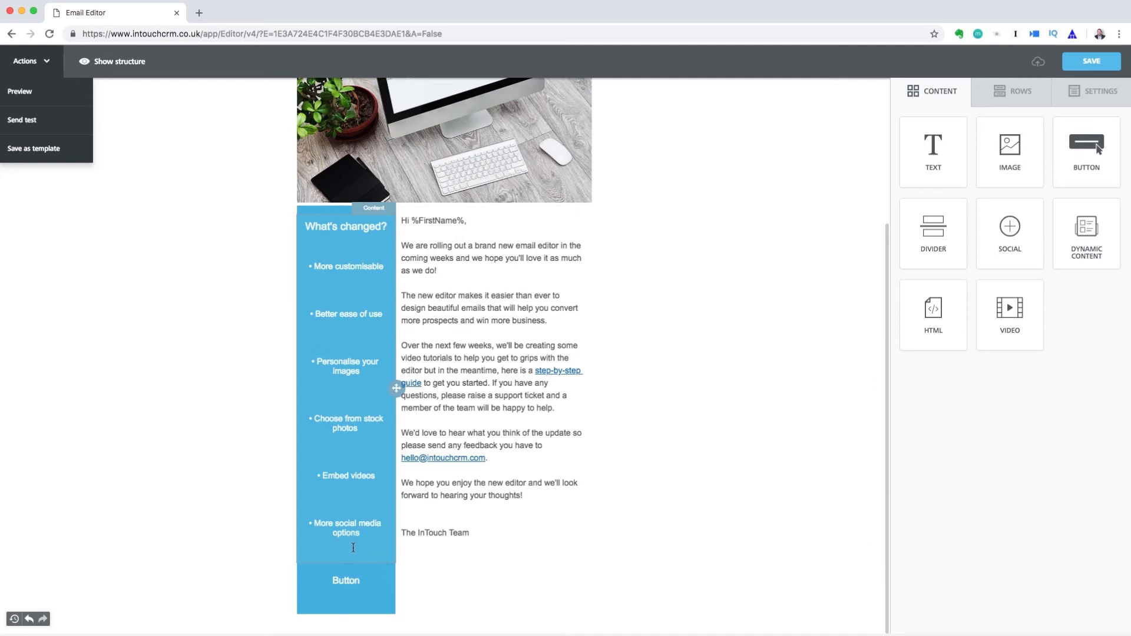
click(361, 585)
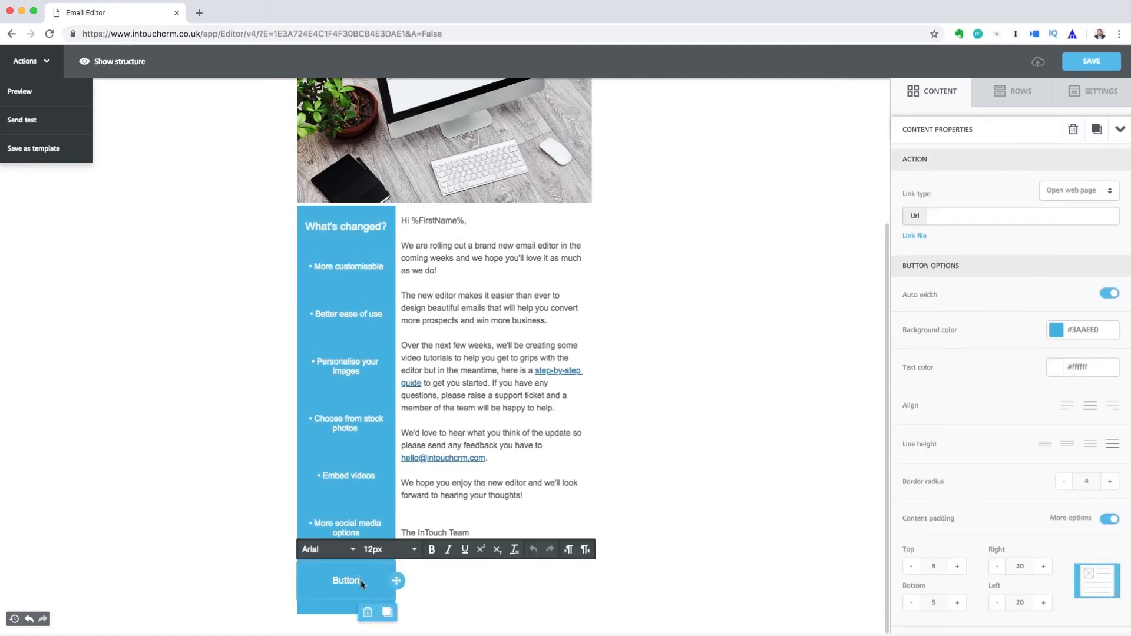
click(361, 582)
key(BackSpace)
key(BackSpace)
key(BackSpace)
text(Watch Demo)
Make the Watch Demo button full width, red #BE1D1D, with border radius 9
click(959, 216)
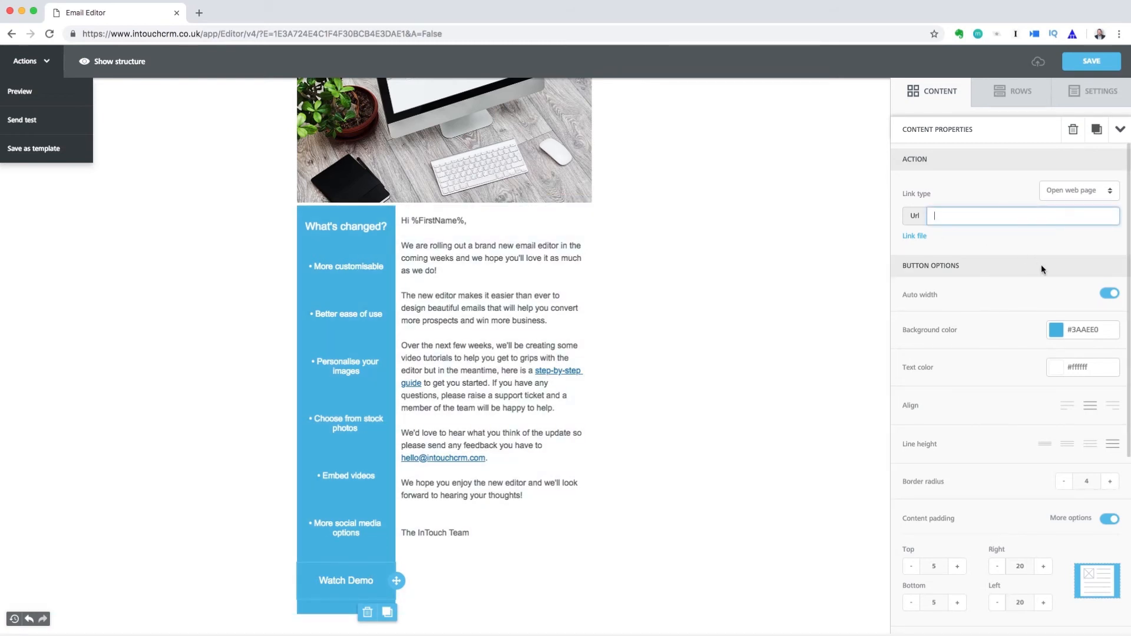
click(1109, 294)
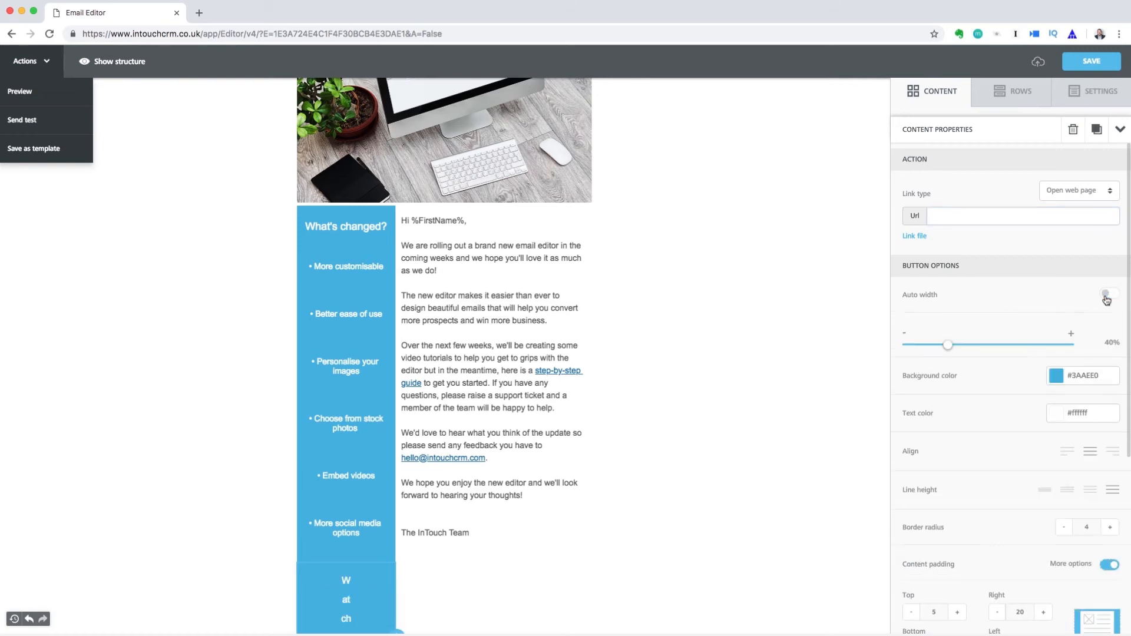
drag(943, 349, 1072, 349)
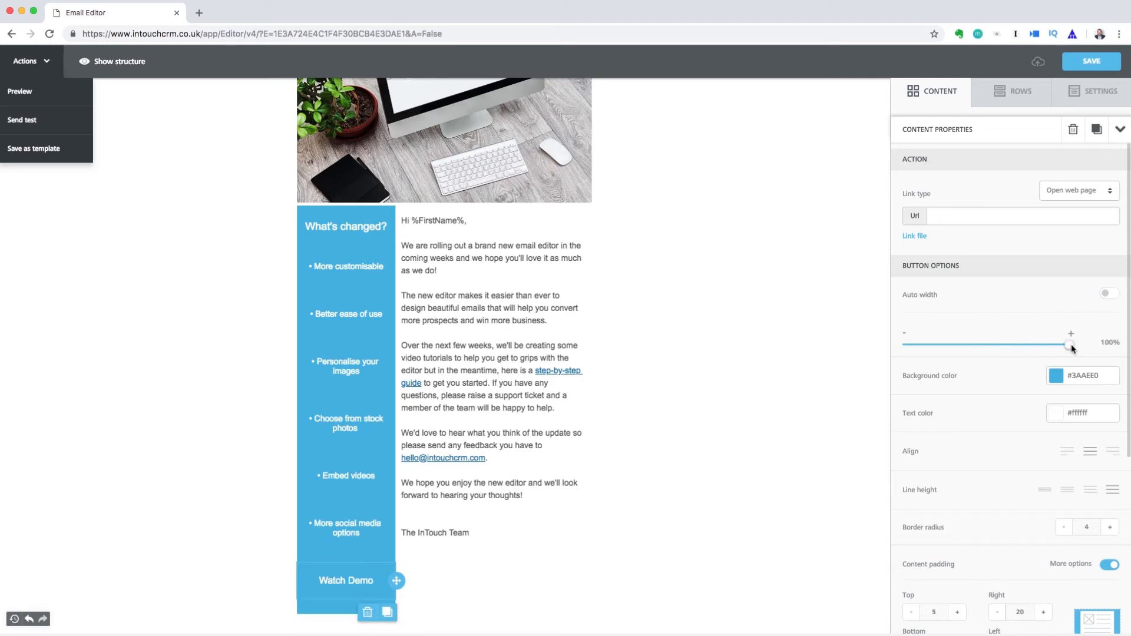
click(1055, 377)
click(949, 417)
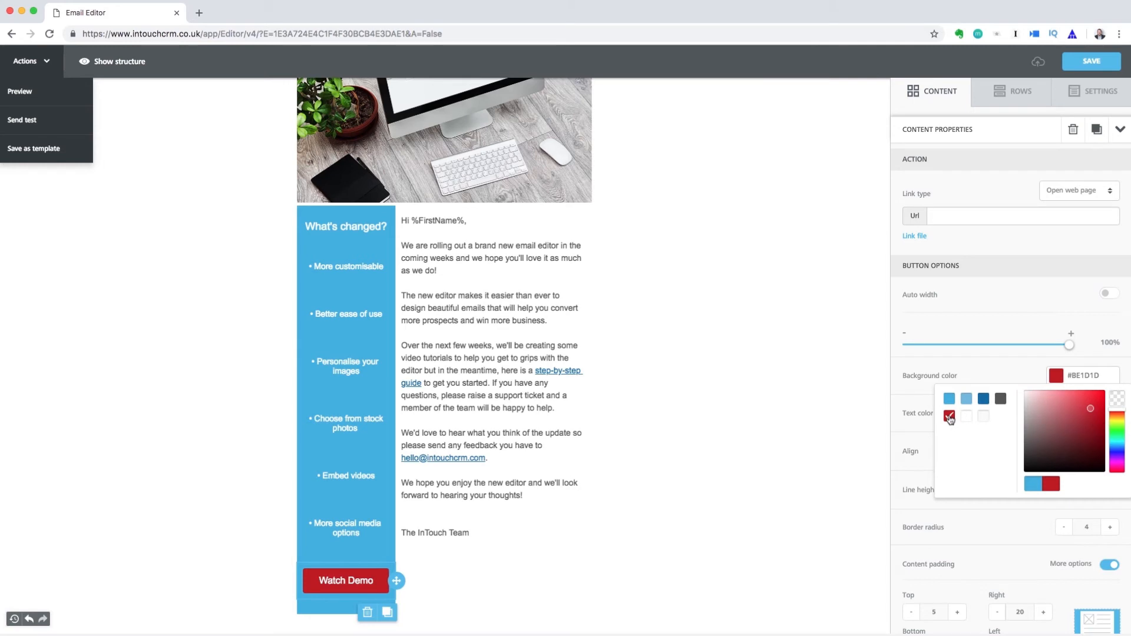
click(918, 428)
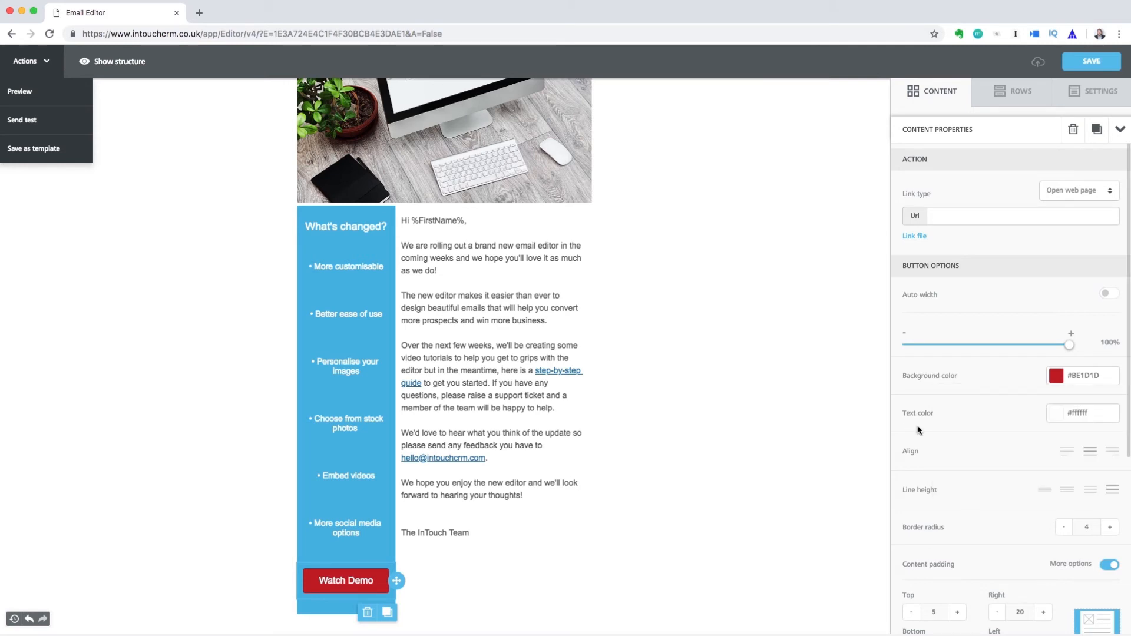
scroll(966, 460, down, 1)
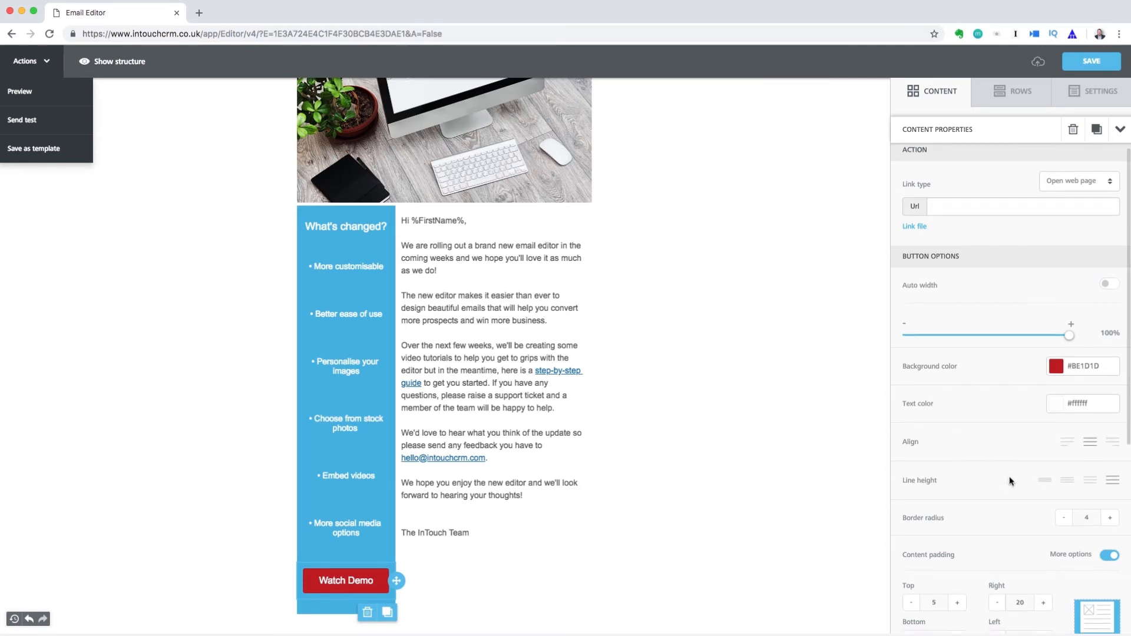
click(1110, 521)
click(1110, 520)
click(1110, 521)
click(1110, 521)
click(1111, 521)
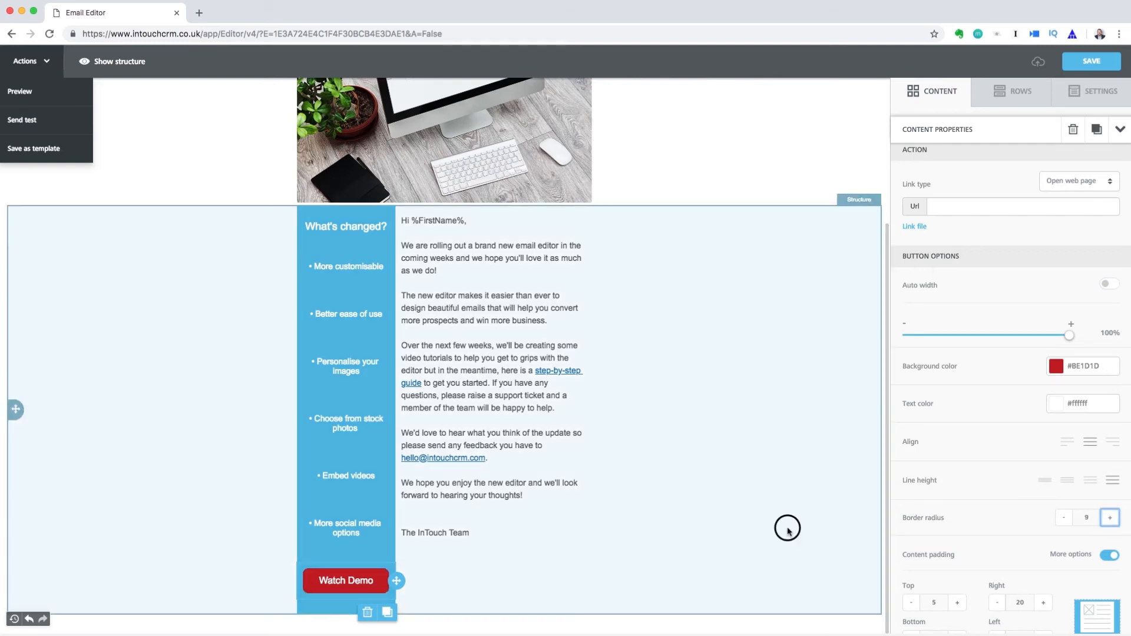
click(790, 528)
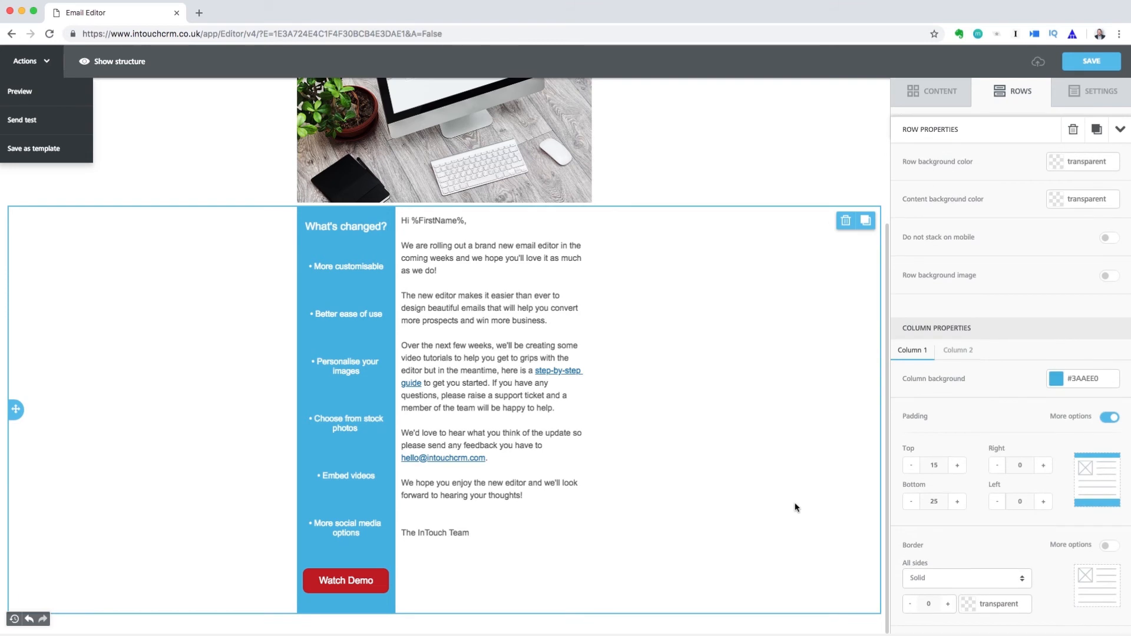
Add a social icons block below the sign-off using the light grey icon set
click(957, 100)
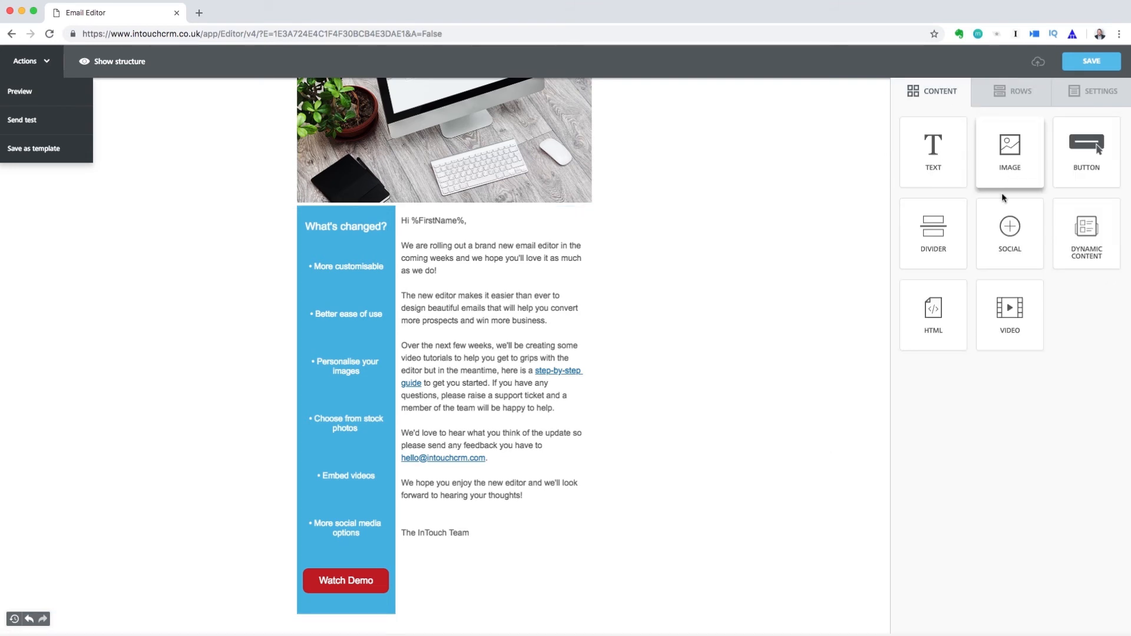
drag(1007, 235, 456, 542)
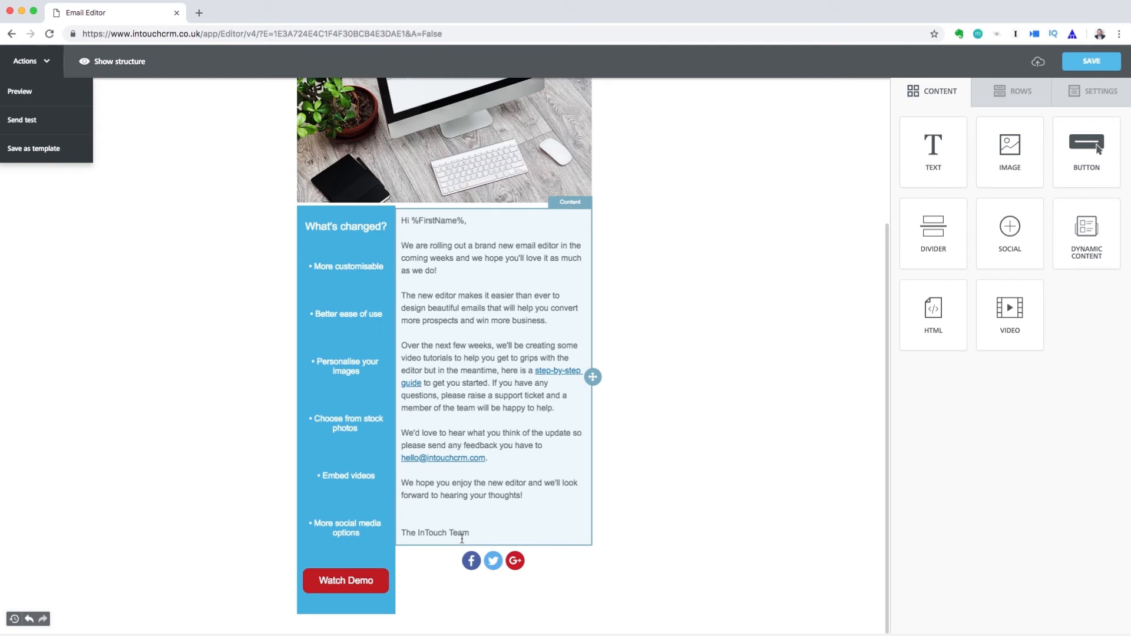
click(482, 561)
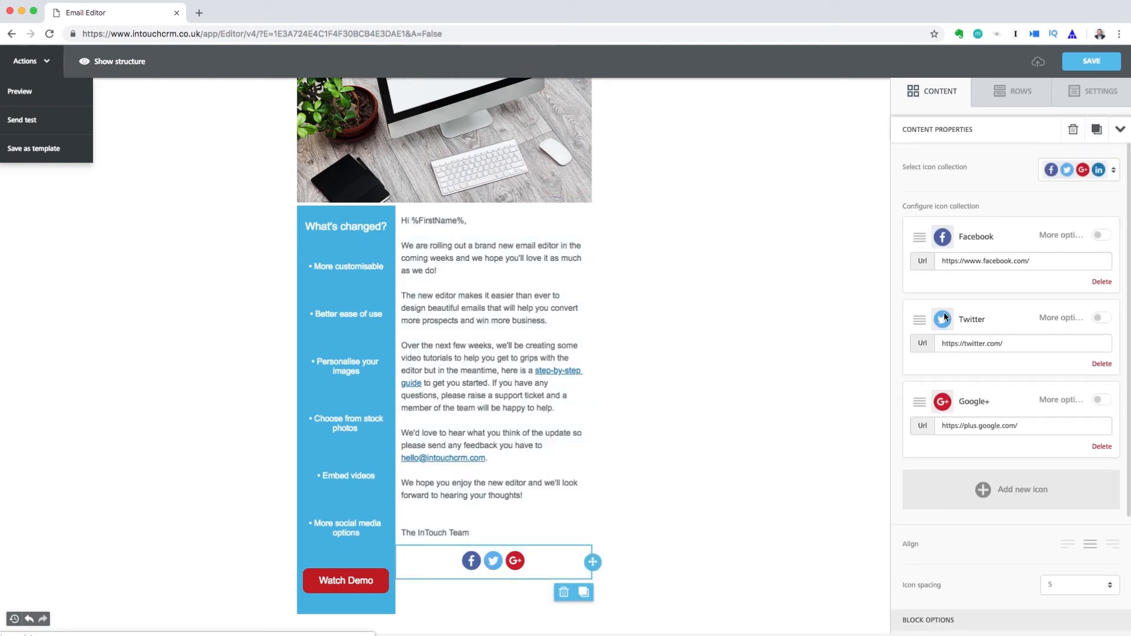
click(1114, 172)
click(1086, 294)
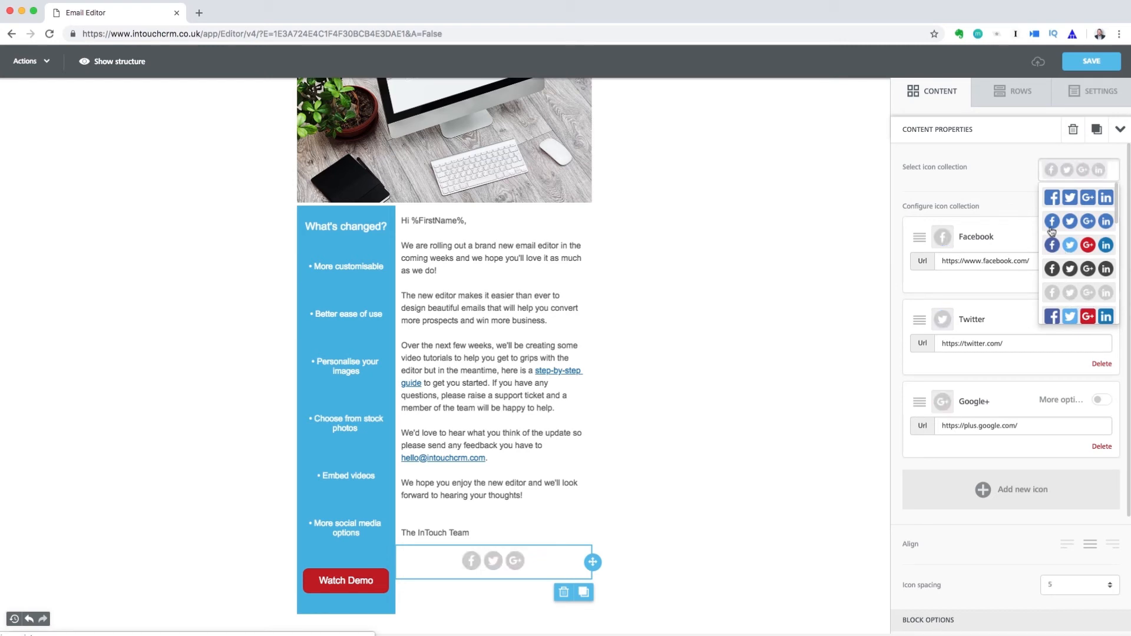
Check the Facebook, Twitter and Google+ profile links and align the icons to the left
drag(1034, 261, 936, 257)
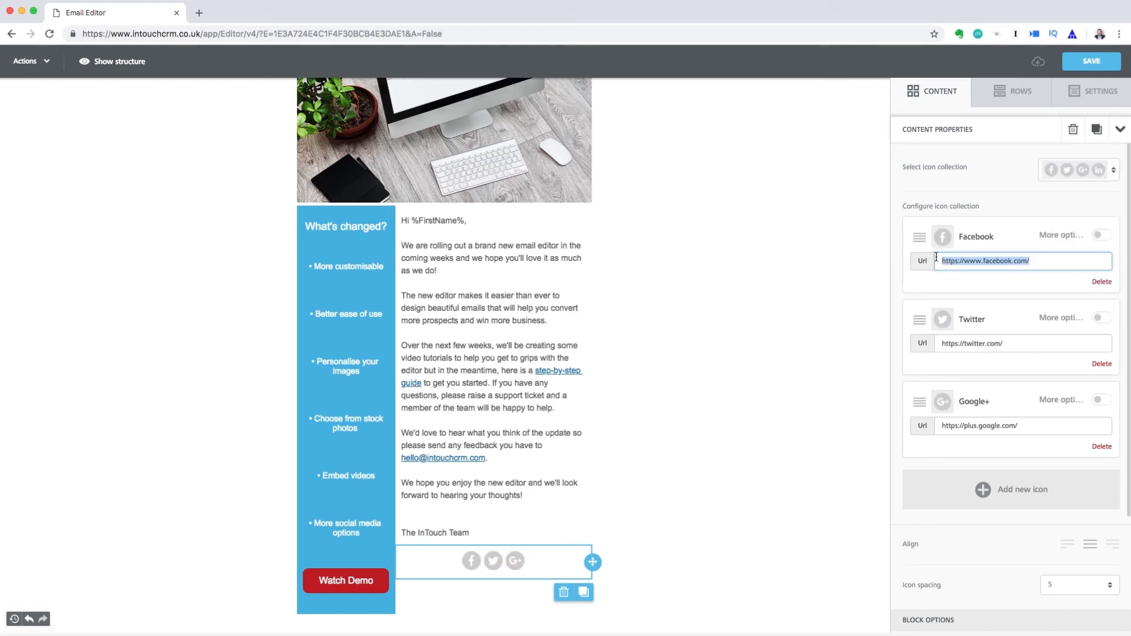
drag(1016, 342, 928, 343)
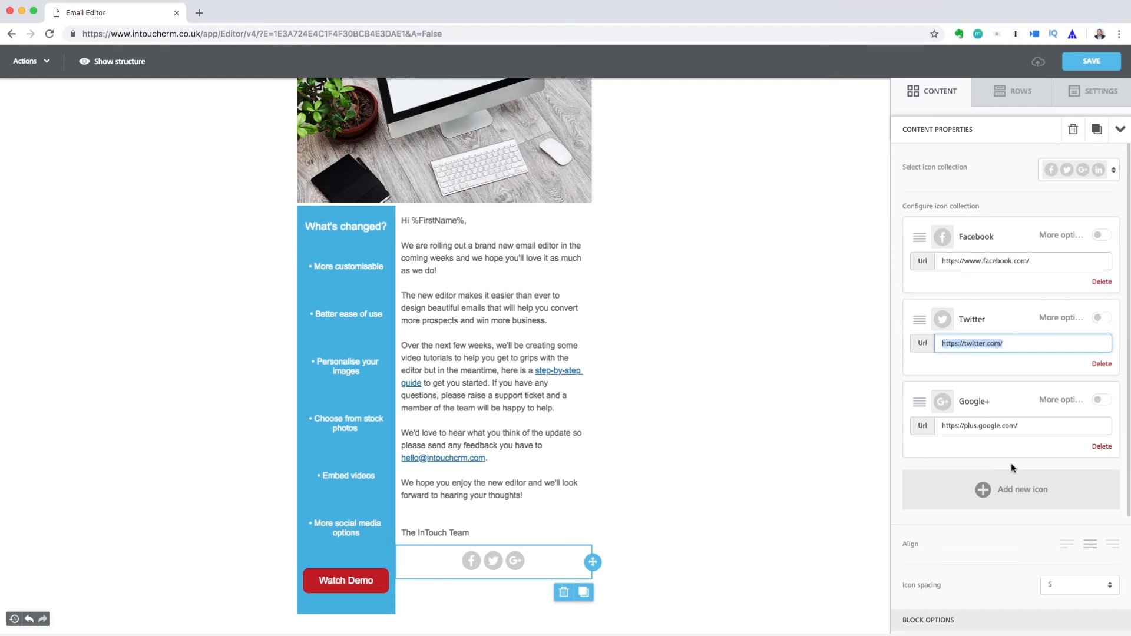
drag(1027, 426, 938, 426)
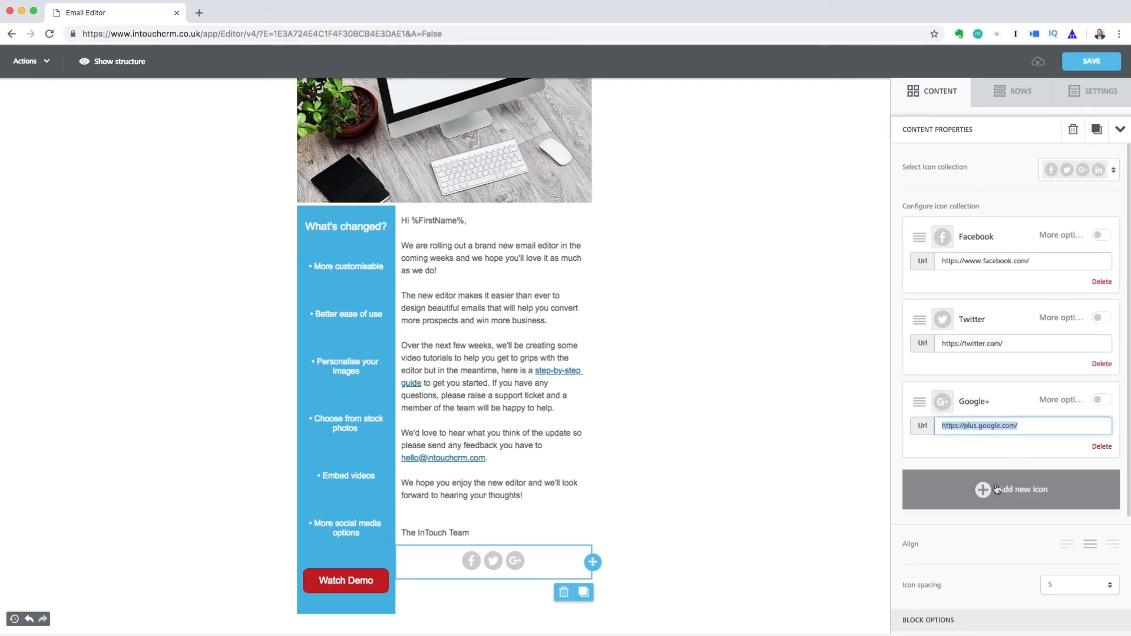
click(993, 492)
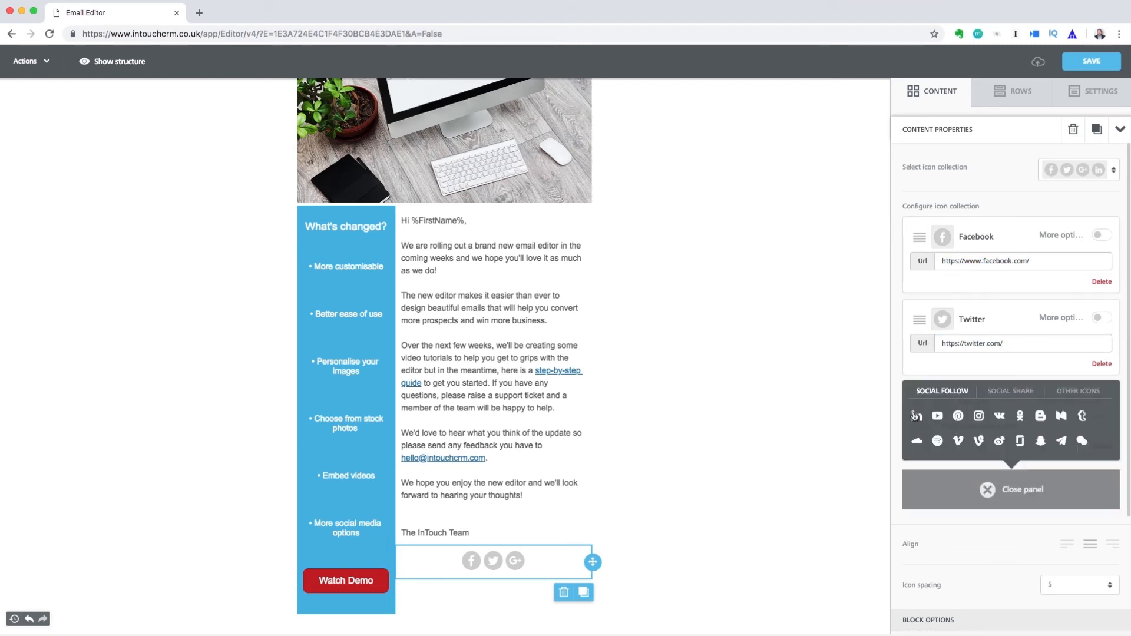
click(1015, 393)
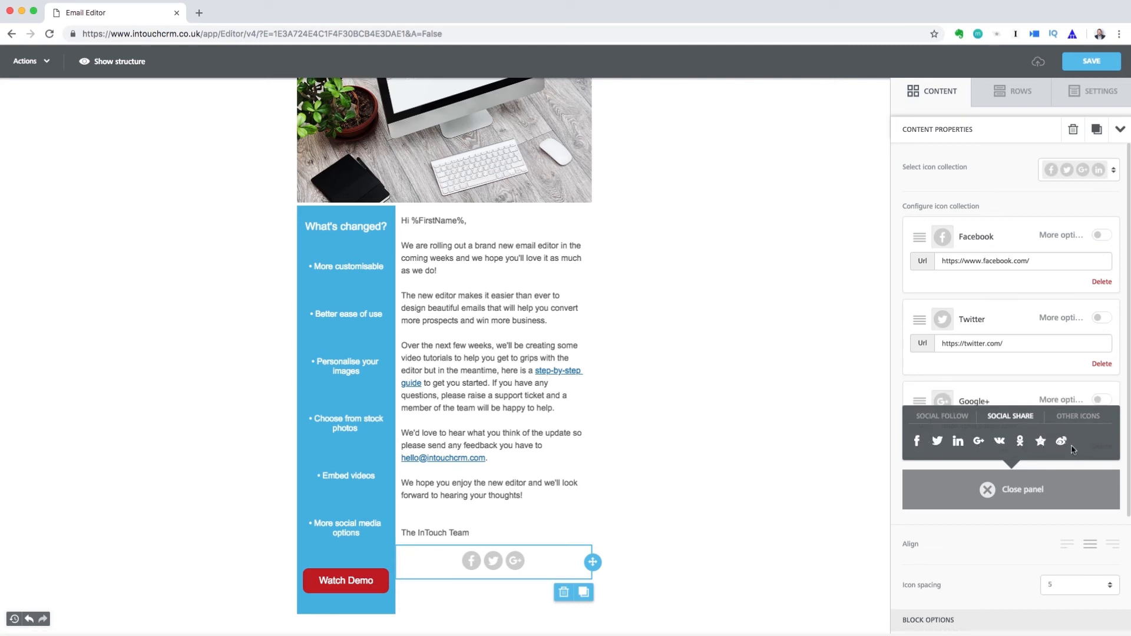
click(1023, 501)
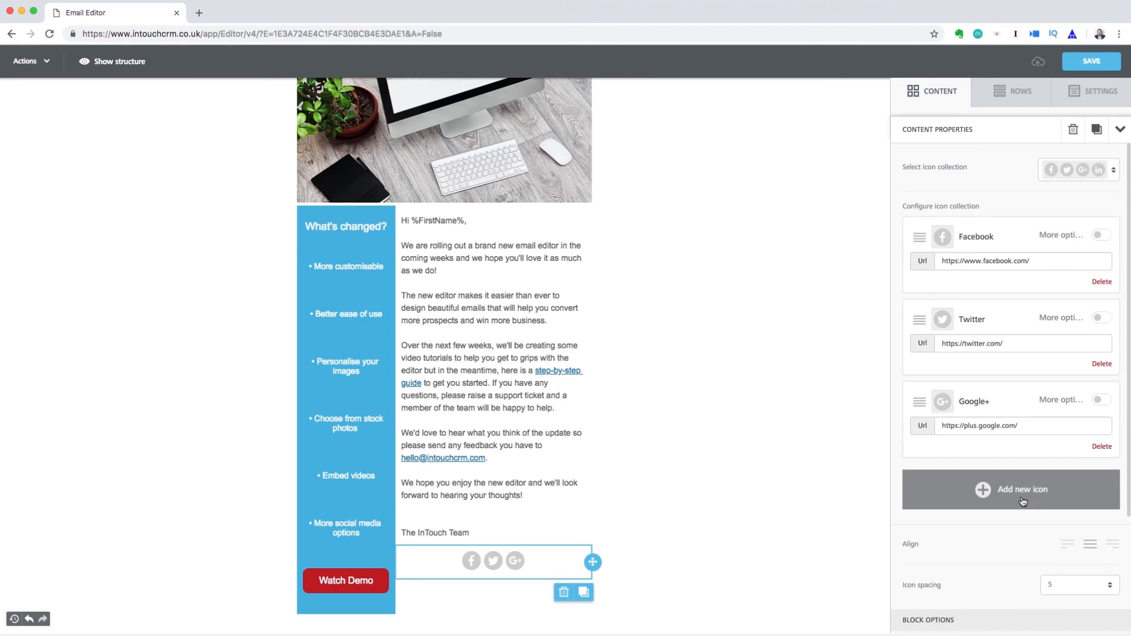
click(1068, 546)
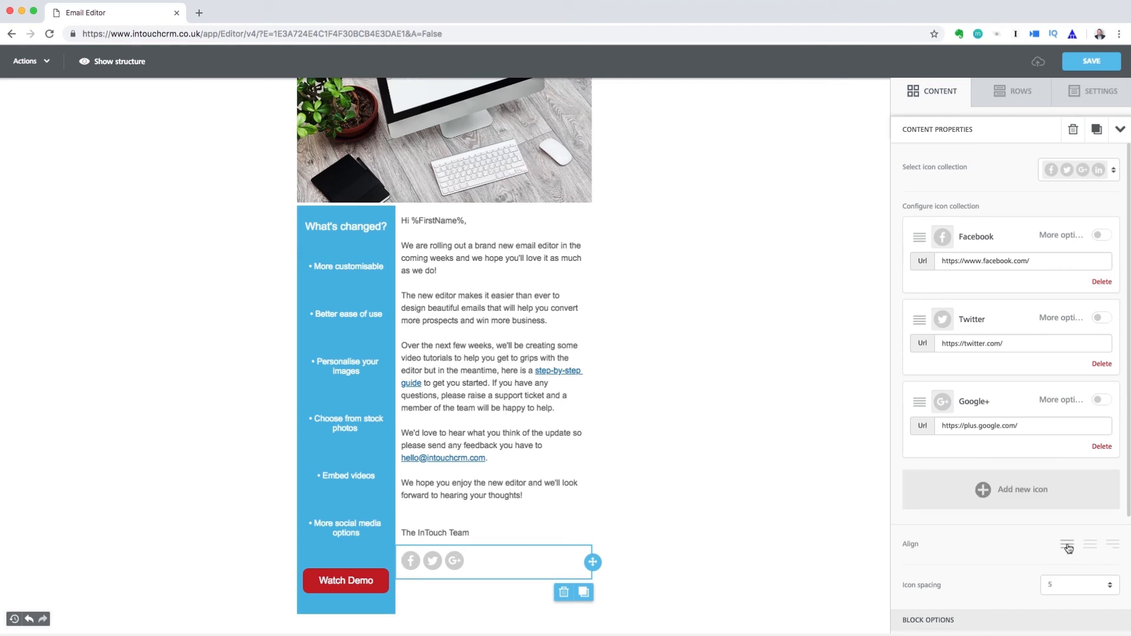
click(396, 608)
Set Column 1 padding to 20 bottom and 10 top, then add a one-column row with a Text block
click(910, 505)
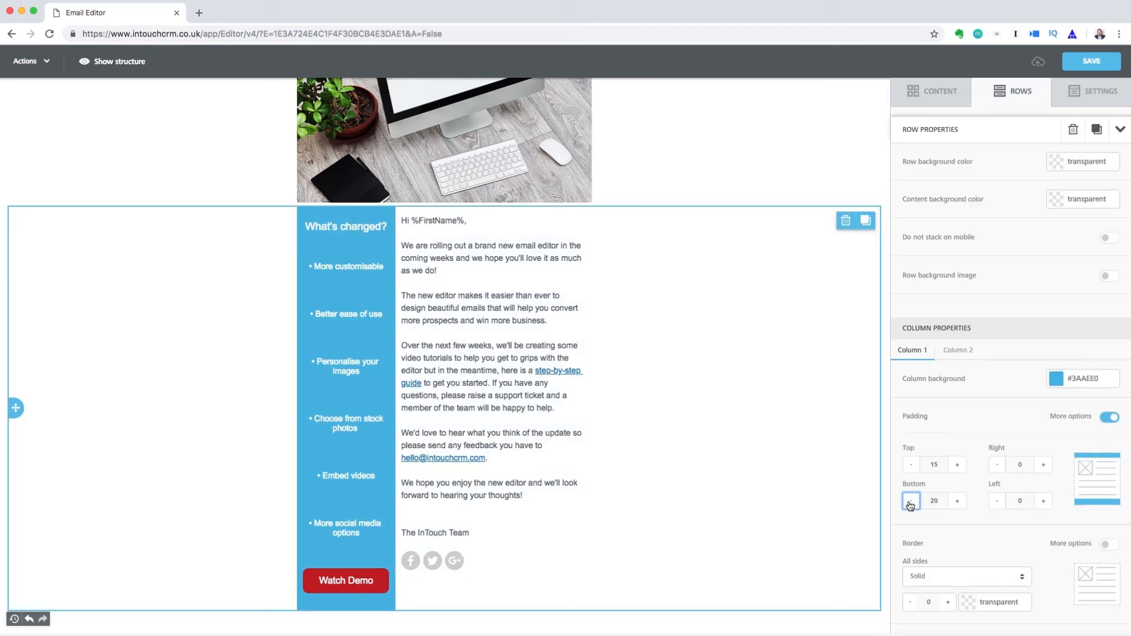
click(913, 466)
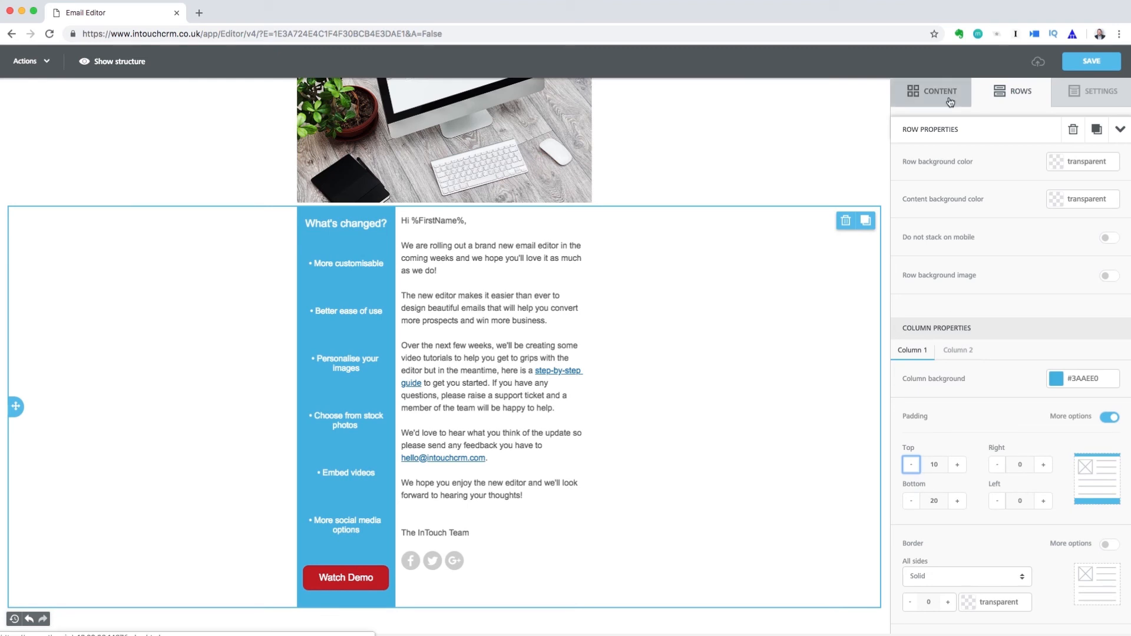
click(983, 97)
drag(996, 141, 442, 587)
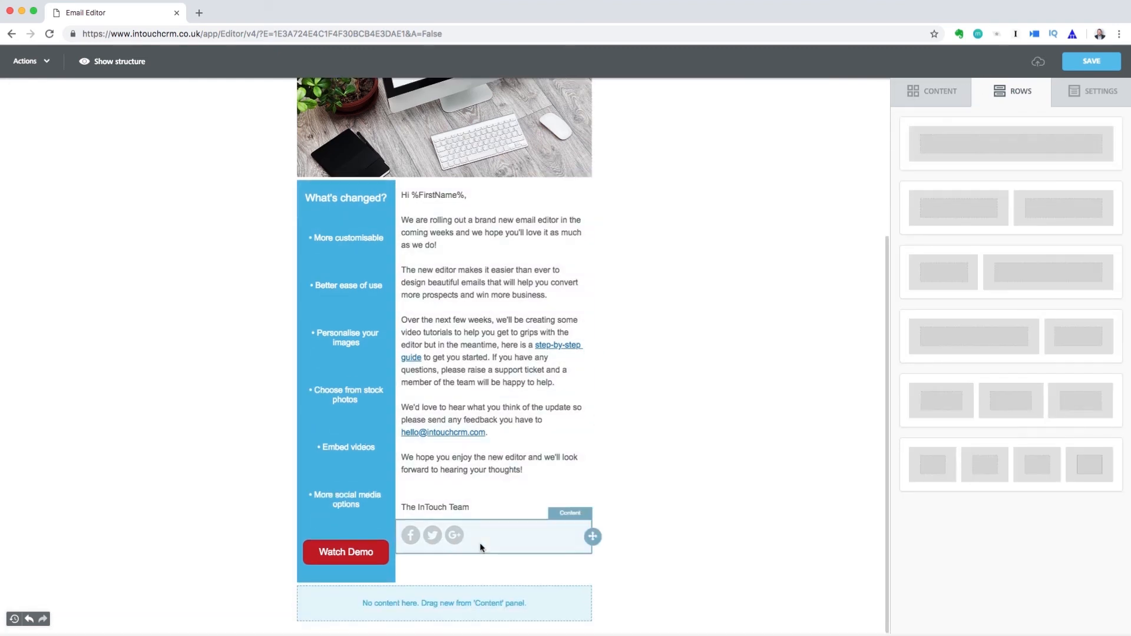
click(937, 92)
drag(954, 149, 414, 601)
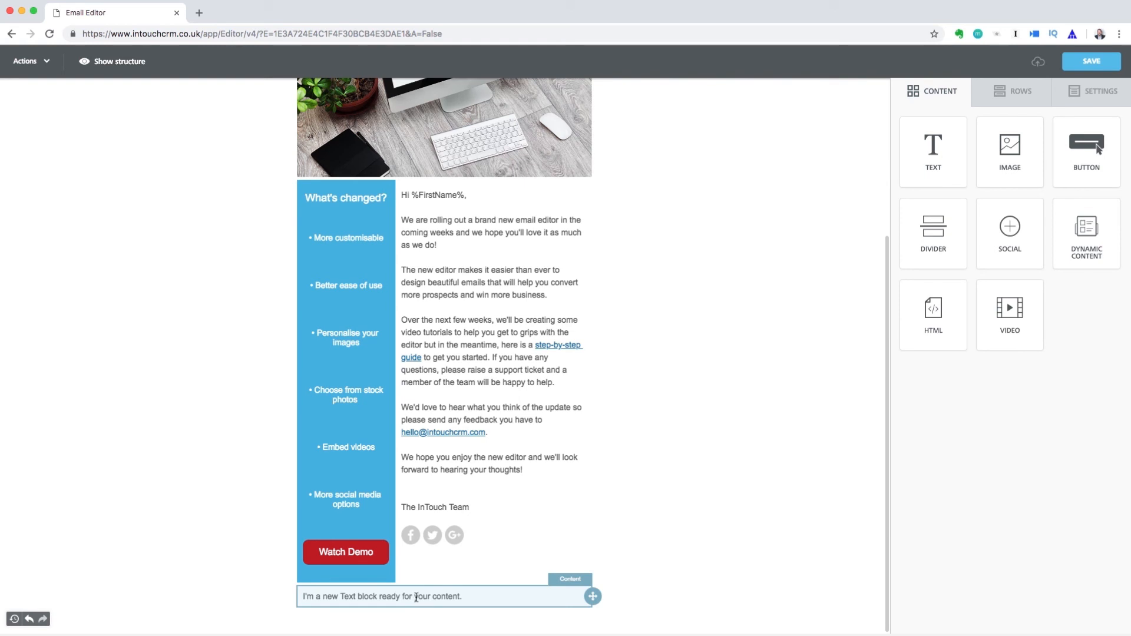
Replace the placeholder text with the %unsubscribe% merge tag at 10px
click(469, 601)
key(BackSpace)
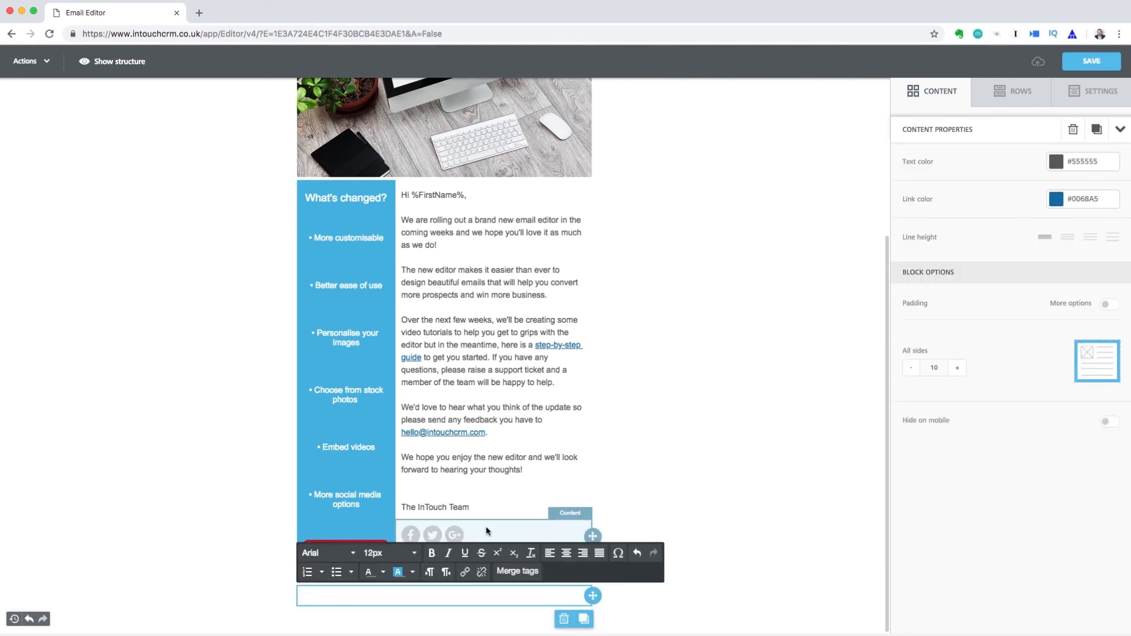
click(518, 575)
scroll(641, 469, down, 5)
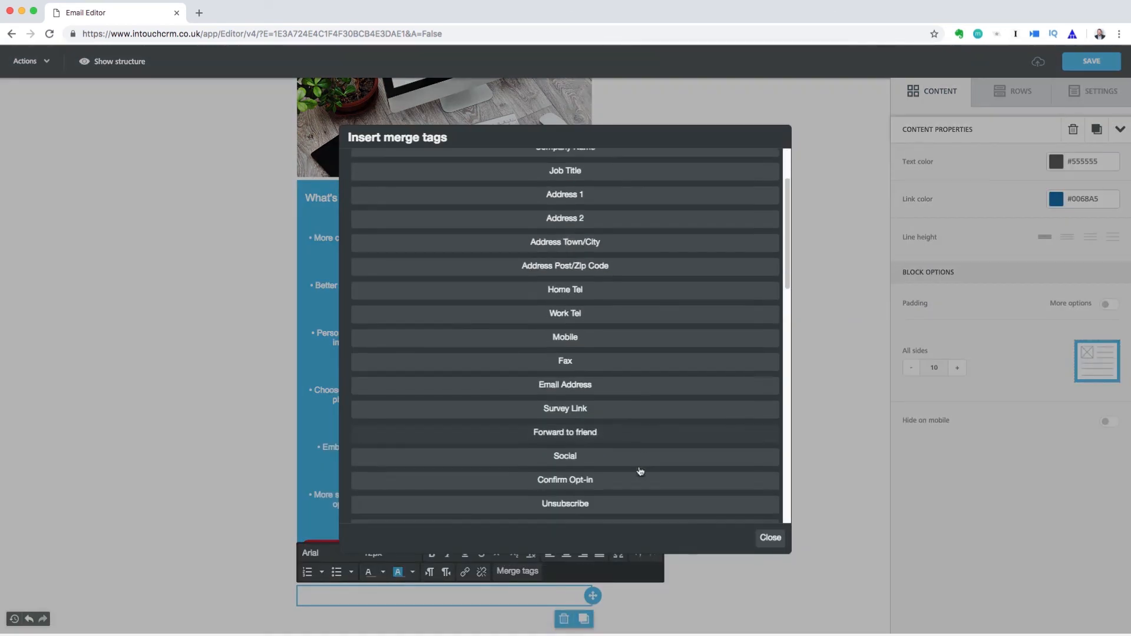
click(606, 479)
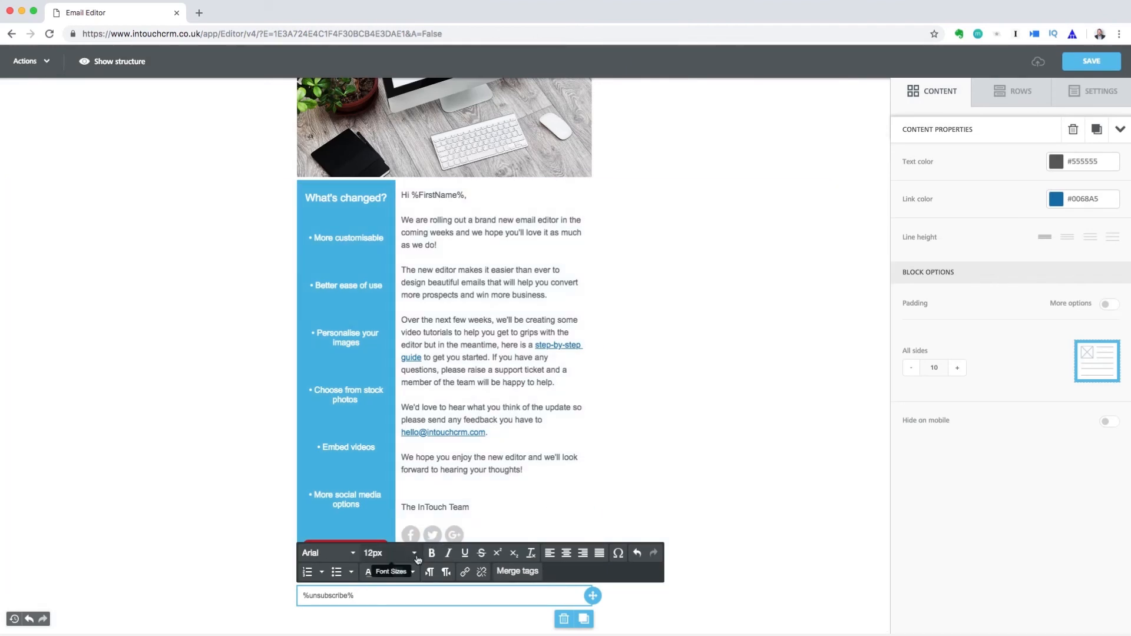
click(386, 553)
click(400, 348)
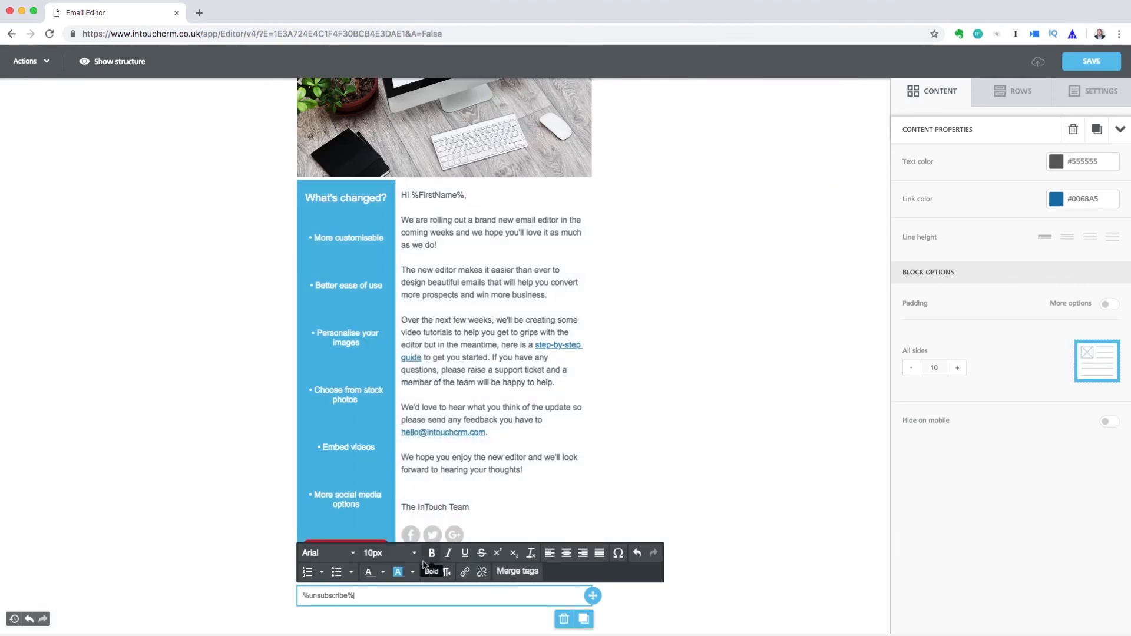
click(432, 613)
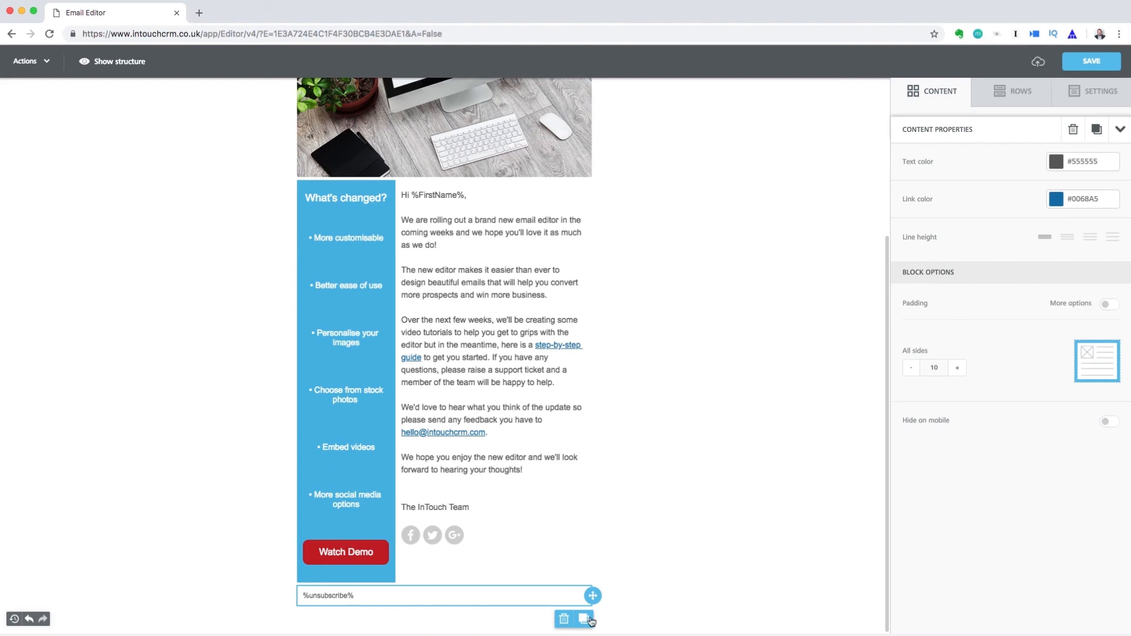
Give the footer row a light-grey #F9F9F9 background
click(642, 601)
click(1054, 169)
click(987, 204)
click(716, 618)
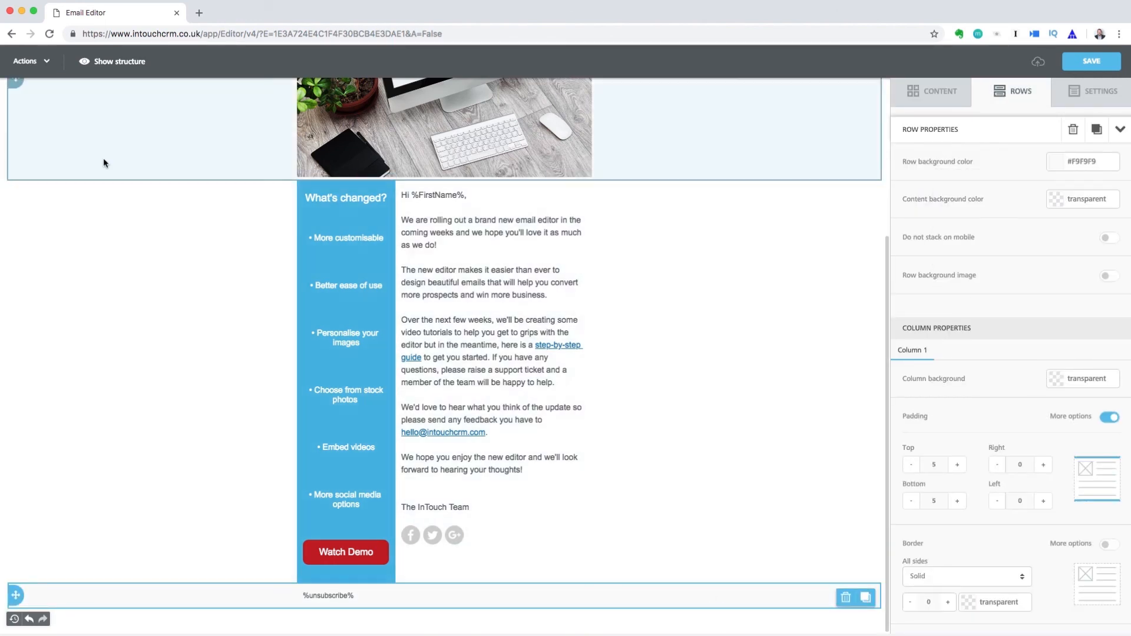
click(45, 63)
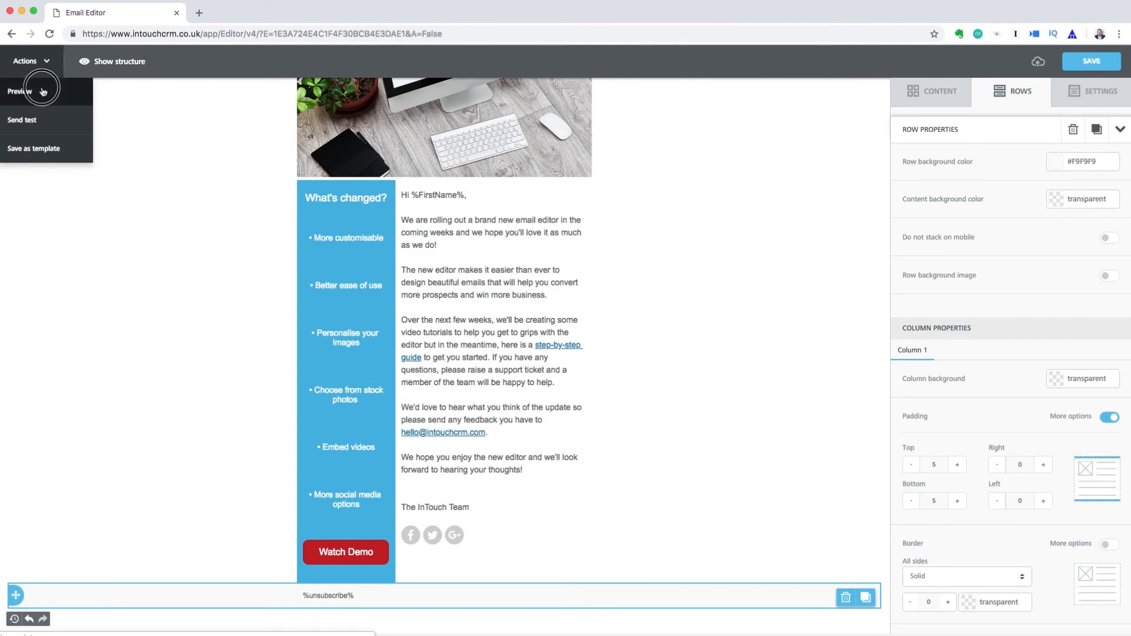
Preview the finished email in Desktop view, scrolling down to the unsubscribe footer
click(44, 91)
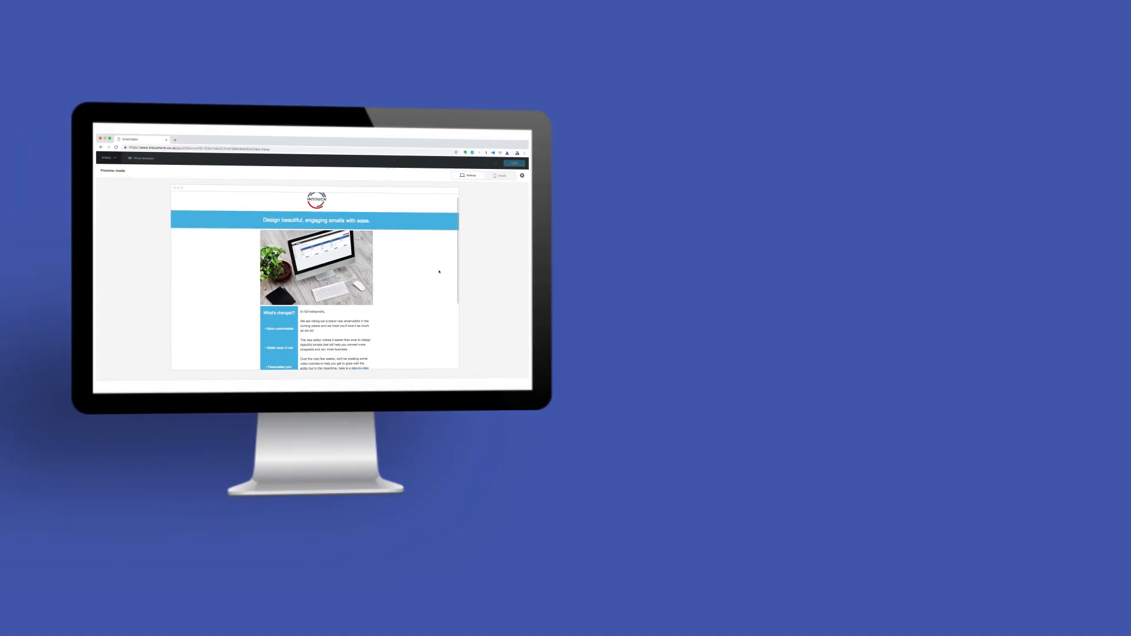
scroll(888, 351, down, 3)
scroll(439, 272, down, 2)
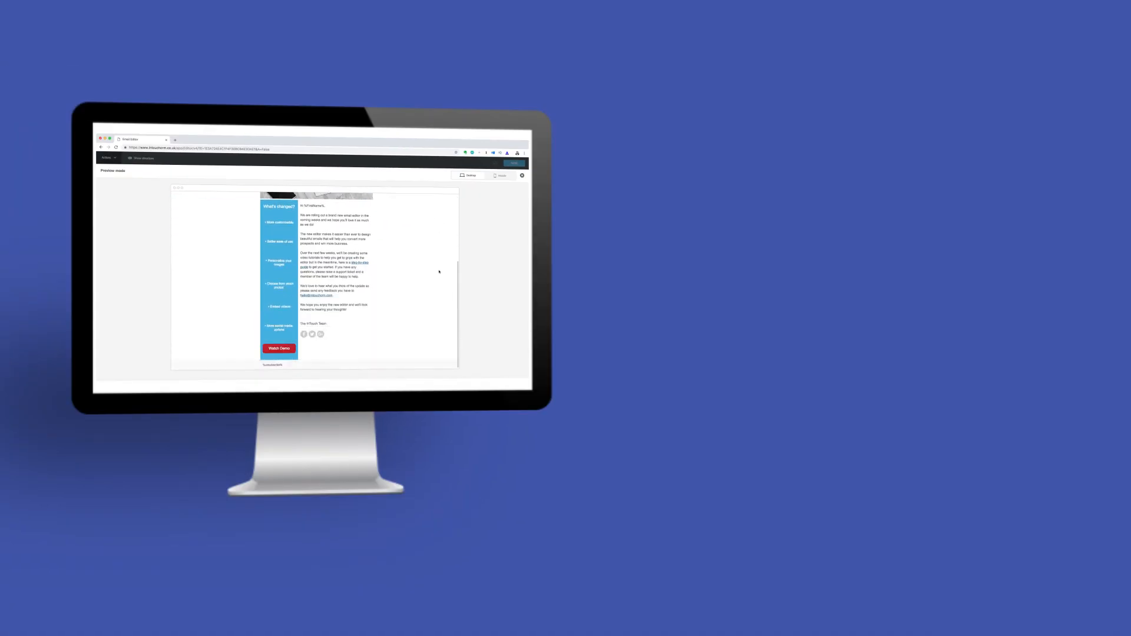